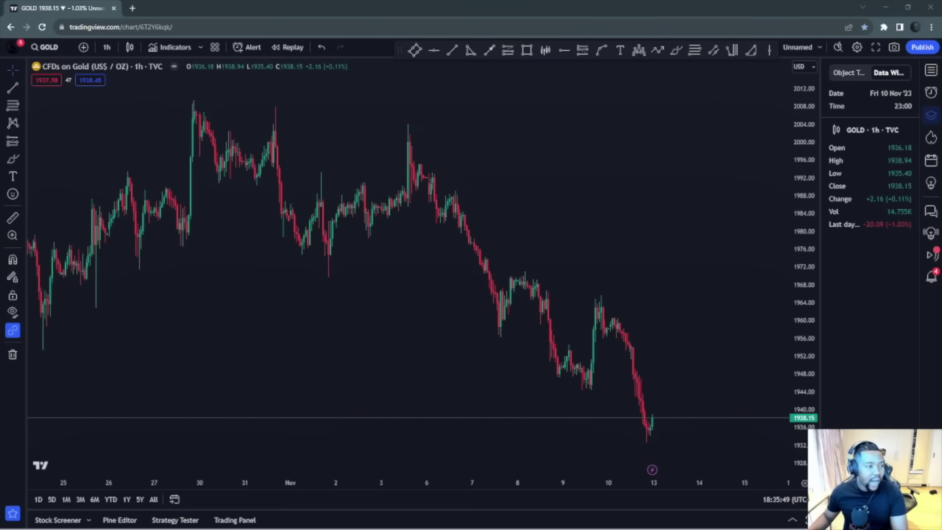
# Step: Switch the gold chart to the 1 day timeframe and add the favourite FX GOAT INSTITUTIONAL STRATEGY indicator
pyautogui.click(106, 47)
pyautogui.click(129, 293)
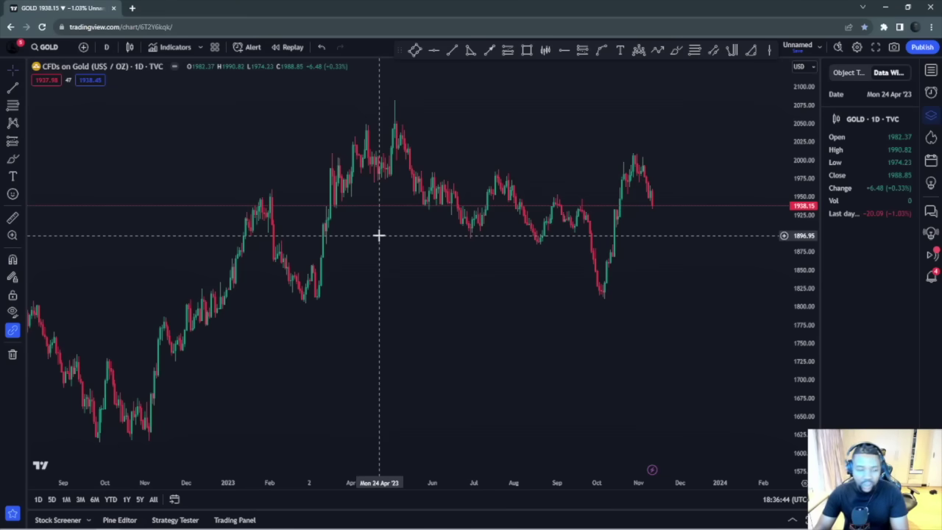
pyautogui.scroll(-5, 618, 204)
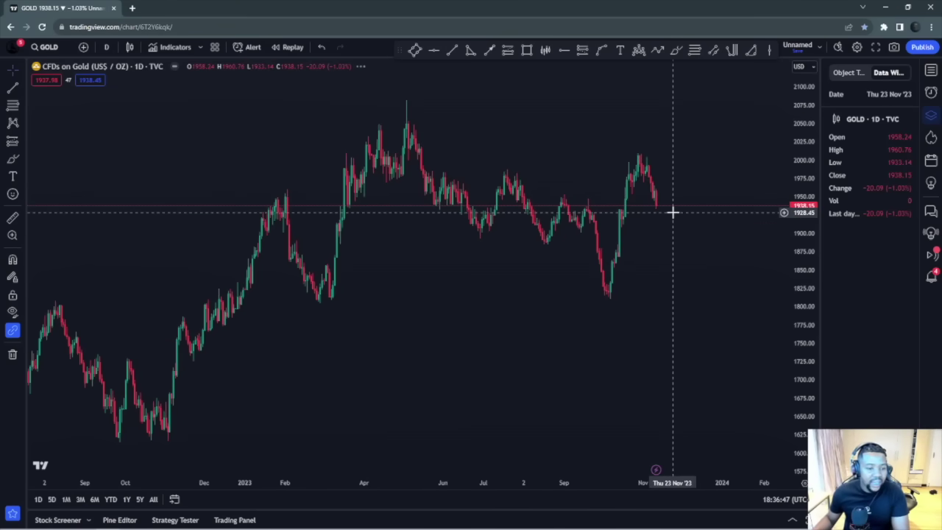
pyautogui.scroll(3, 724, 213)
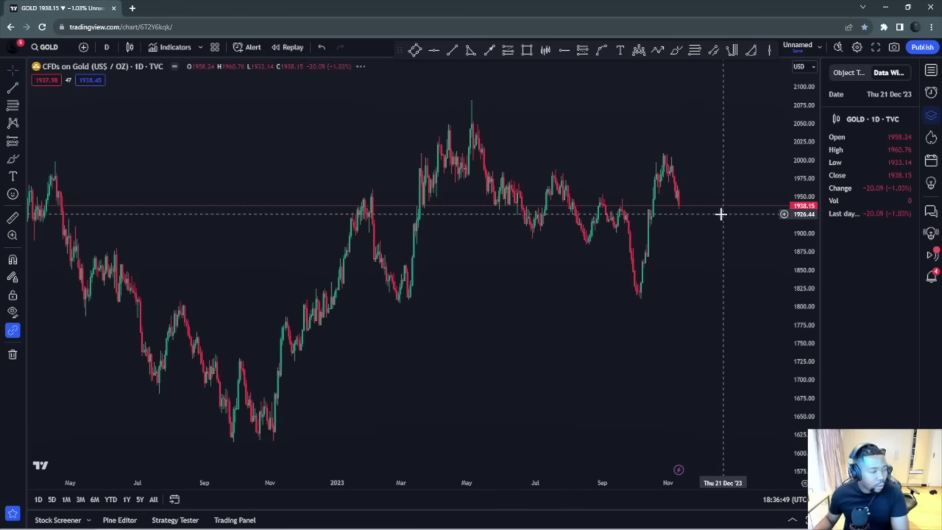
pyautogui.click(166, 47)
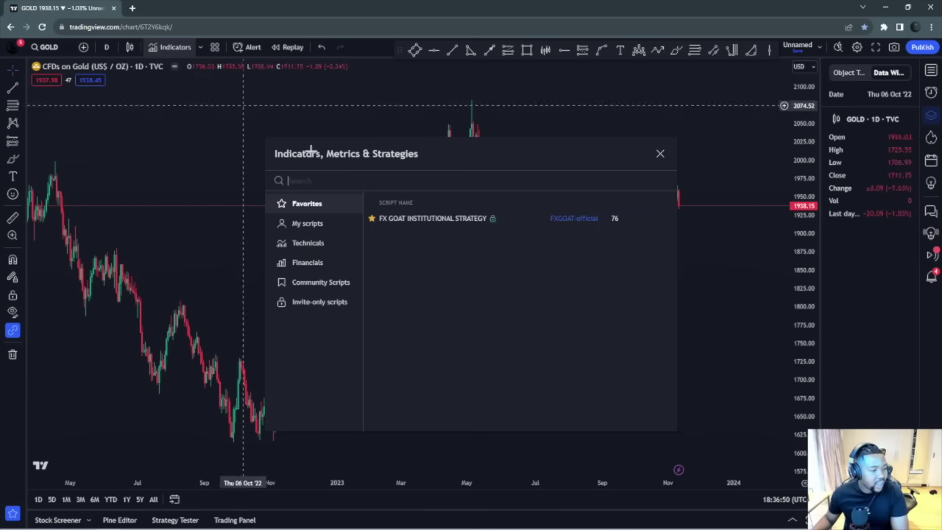
pyautogui.click(449, 219)
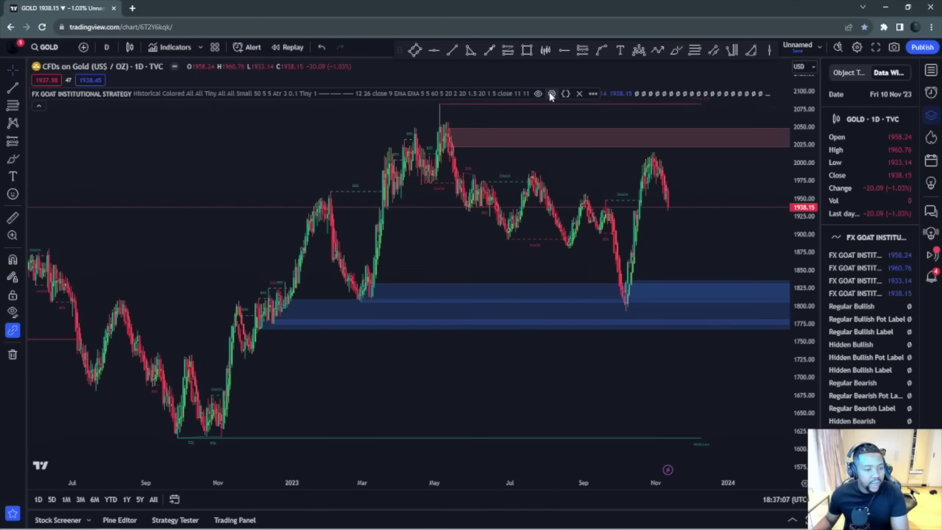
# Step: In the FX GOAT INSTITUTIONAL STRATEGY style settings, turn off Regular Bearish Label, both LinReg Candles and both Shapes, and apply the changes
pyautogui.click(551, 94)
pyautogui.click(396, 87)
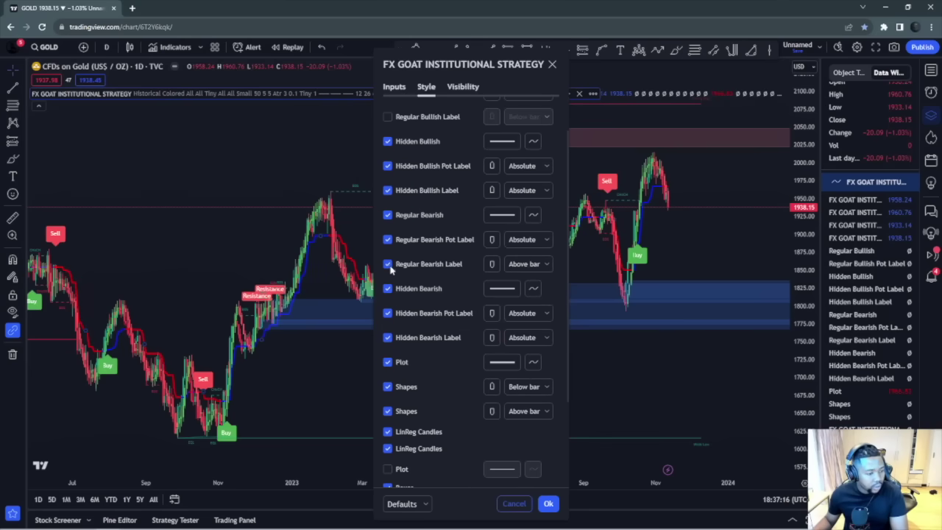
pyautogui.click(387, 263)
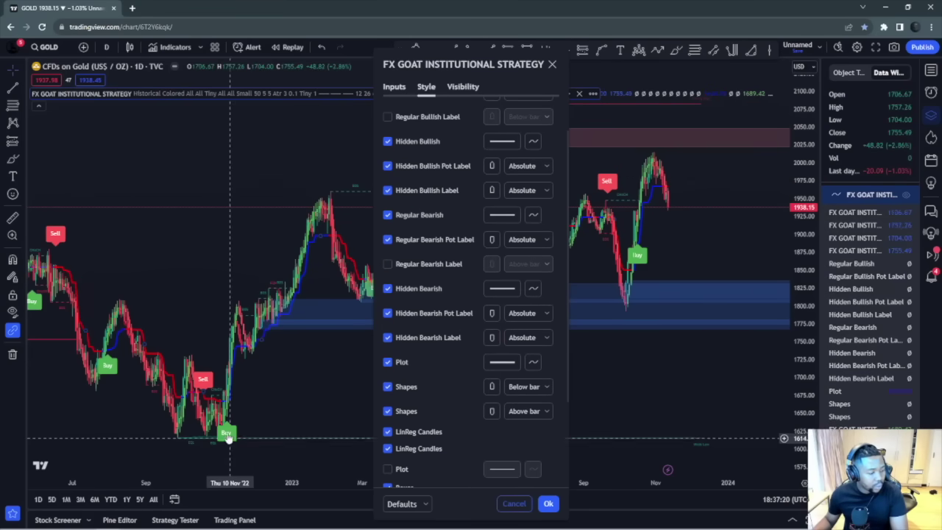
pyautogui.scroll(-3, 479, 387)
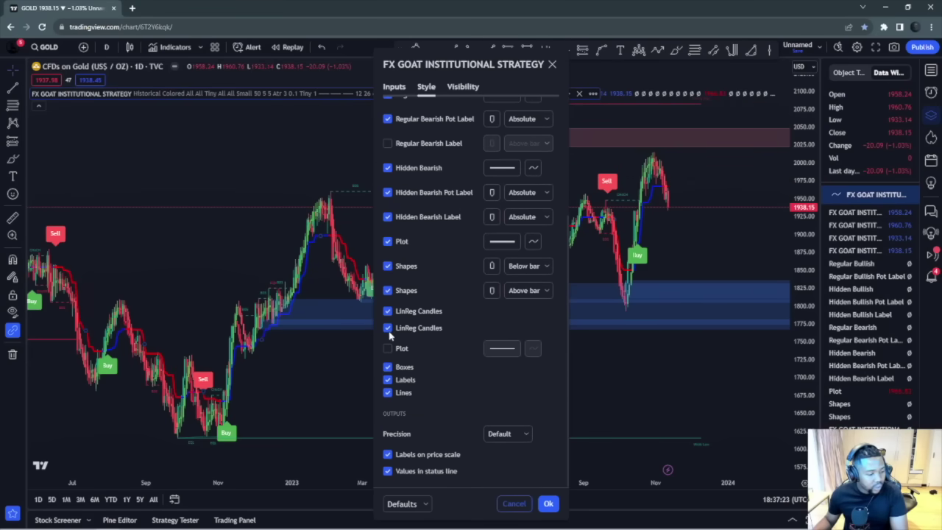
pyautogui.click(387, 328)
pyautogui.click(388, 311)
pyautogui.click(388, 290)
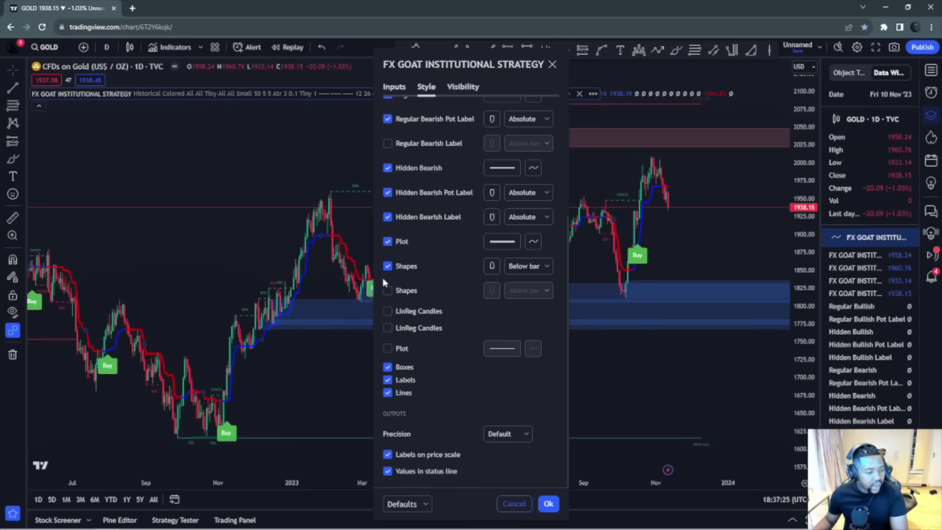
pyautogui.click(387, 266)
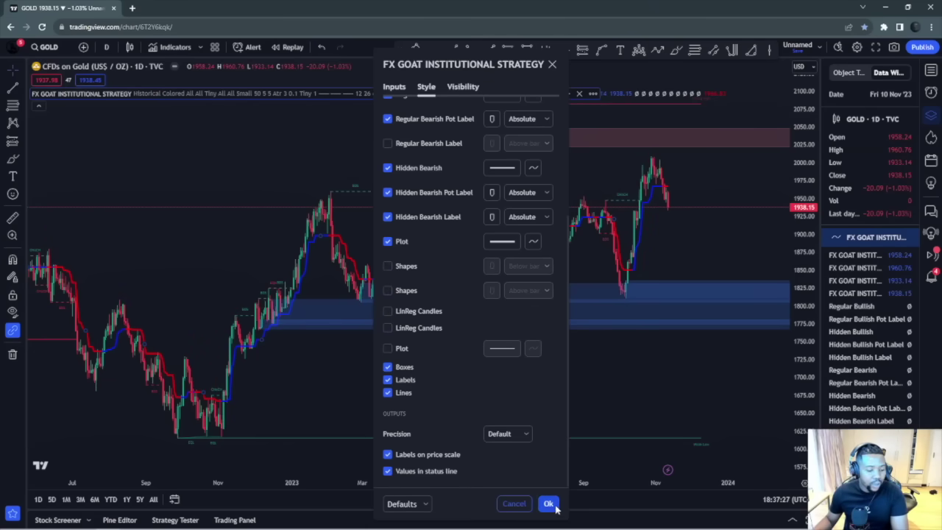
pyautogui.click(549, 504)
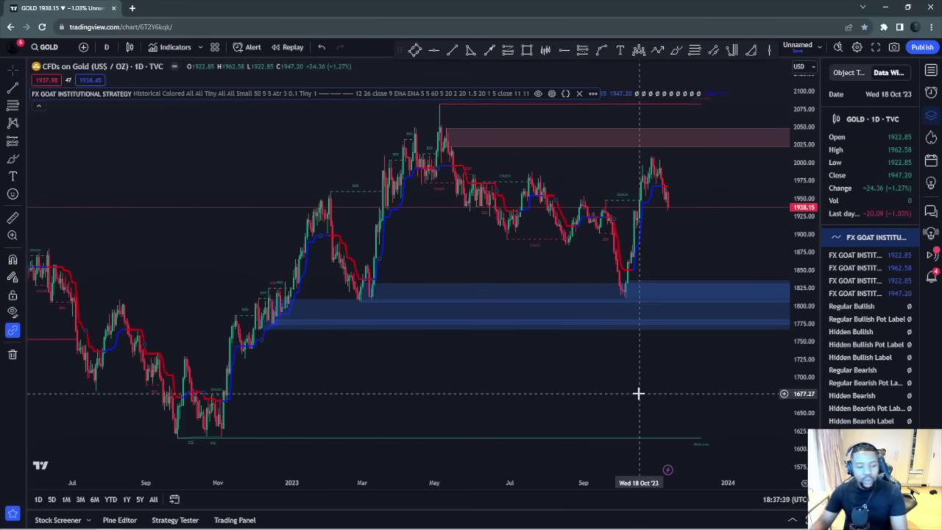
# Step: Draw a horizontal line across the major daily highs since 2020, at about 2056.64
pyautogui.scroll(-4, 611, 358)
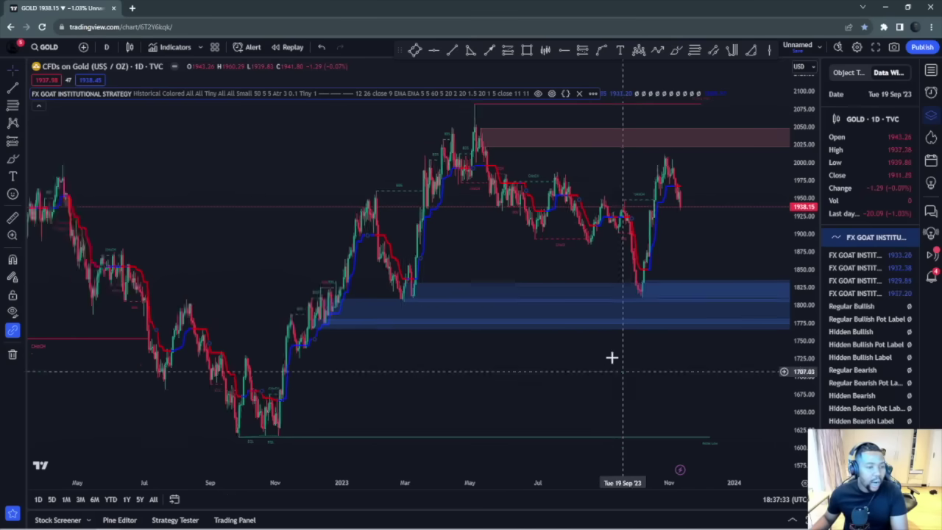
pyautogui.scroll(-5, 465, 193)
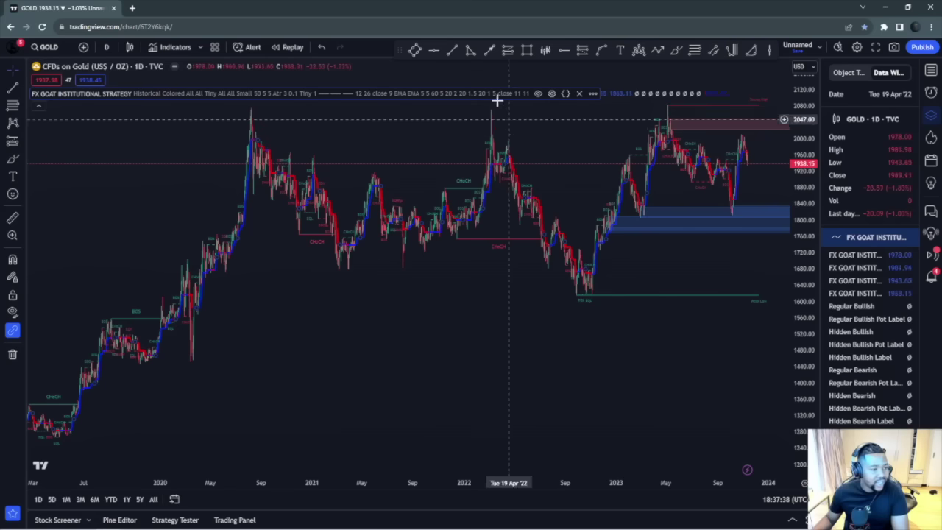
pyautogui.click(259, 115)
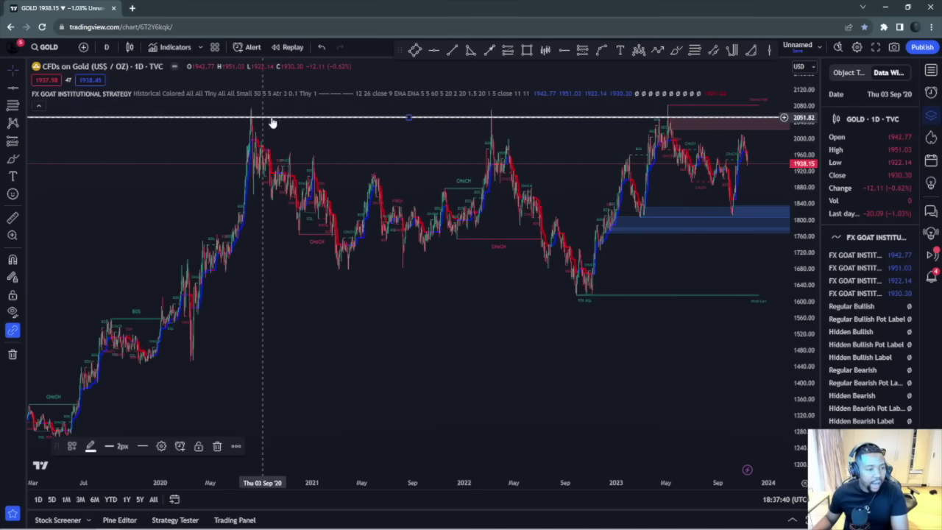
pyautogui.moveTo(406, 118); pyautogui.dragTo(406, 116)
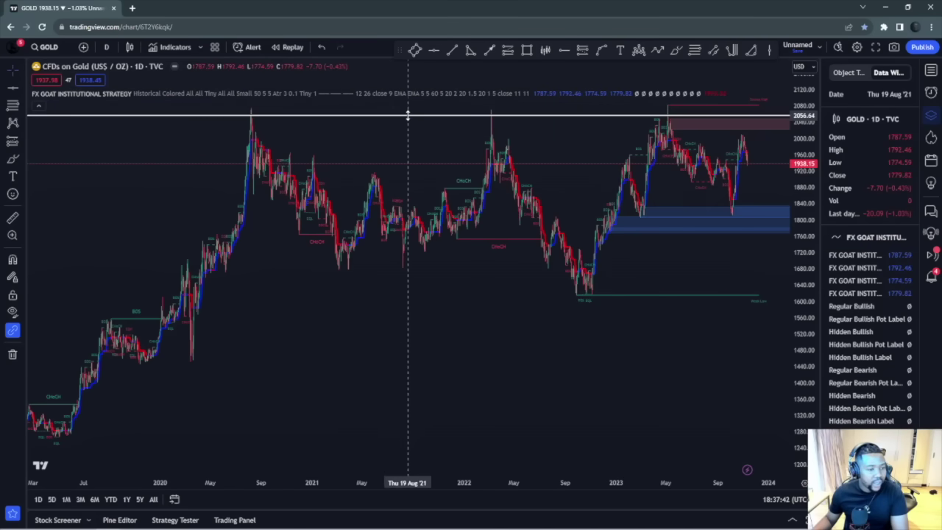
# Step: Draw a second horizontal line along the late 2022 lows of the daily chart, at about 1624.12
pyautogui.click(434, 50)
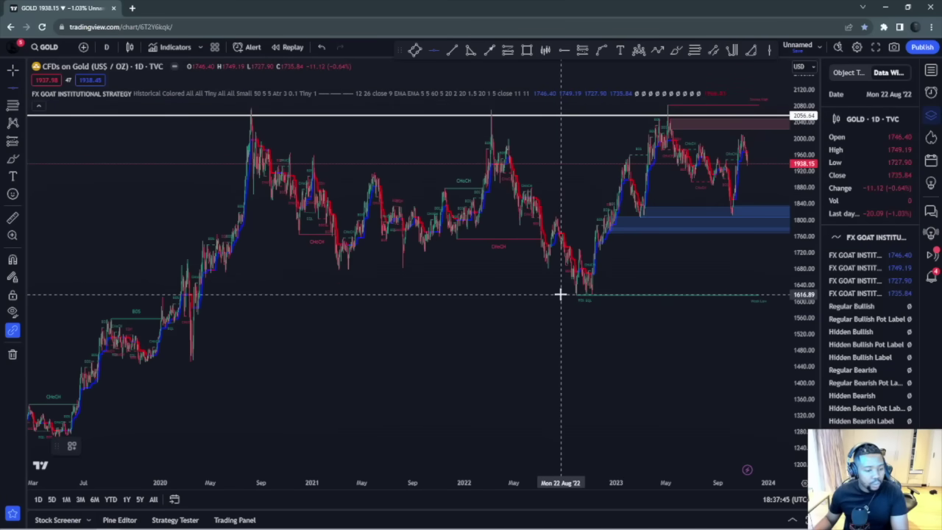
pyautogui.click(563, 295)
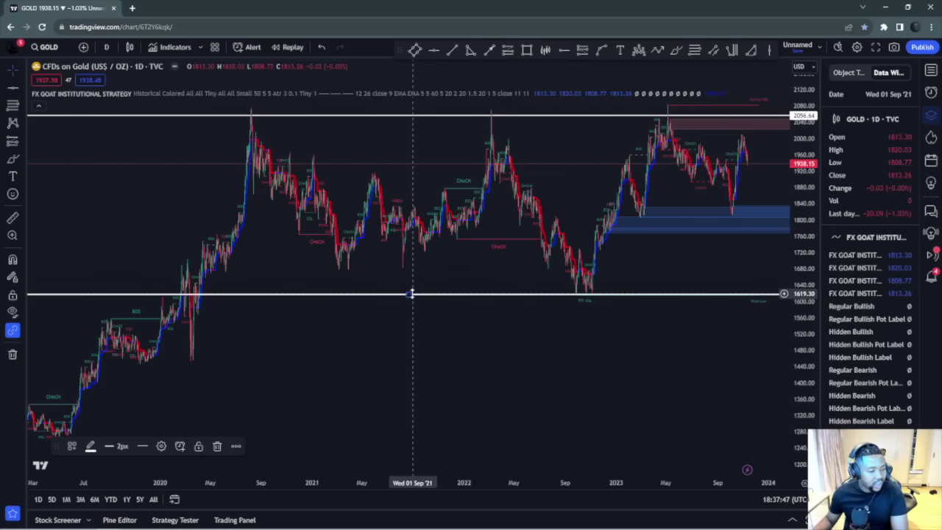
pyautogui.moveTo(412, 294); pyautogui.dragTo(412, 292)
pyautogui.moveTo(208, 296); pyautogui.dragTo(201, 298)
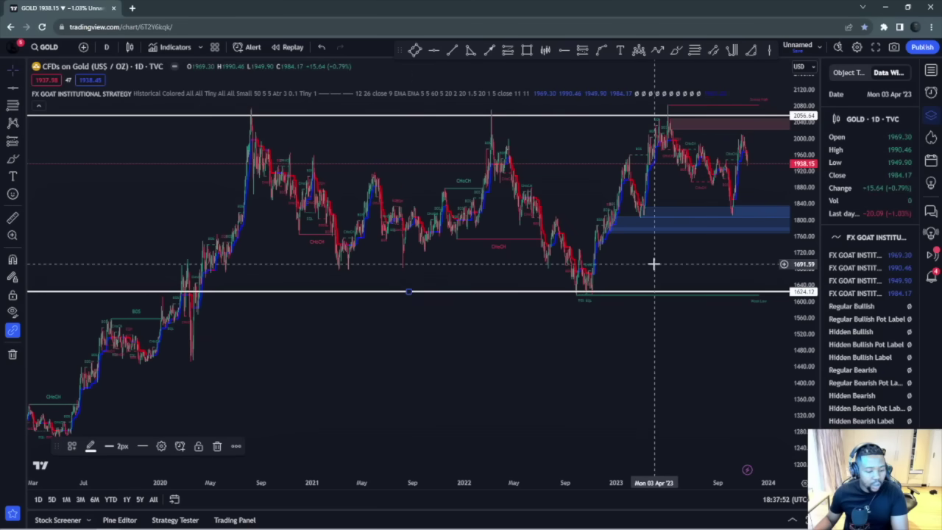
pyautogui.hotkey('ctrl', 'z')
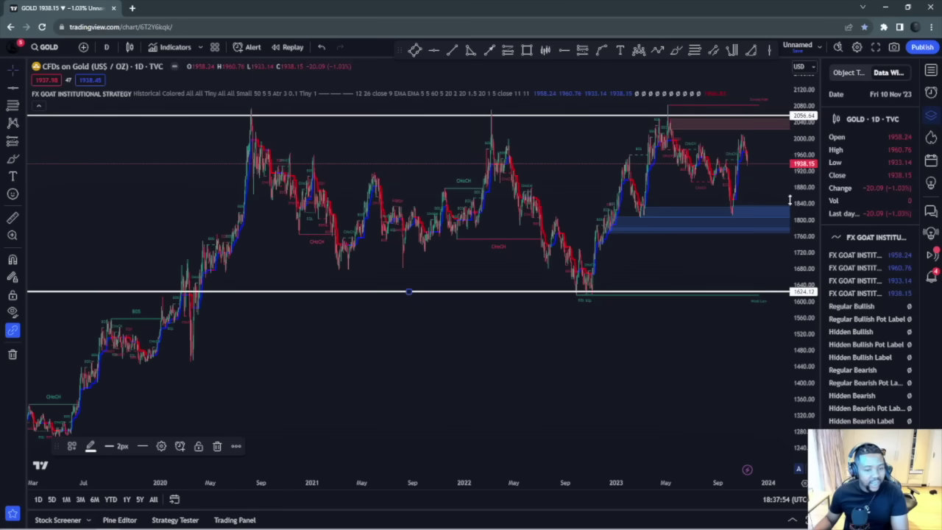
# Step: Examine daily gold price action between the two horizontal lines, comparing long-term history with the recent moves around the red and blue zones
pyautogui.scroll(1, 283, 180)
pyautogui.scroll(1, 658, 216)
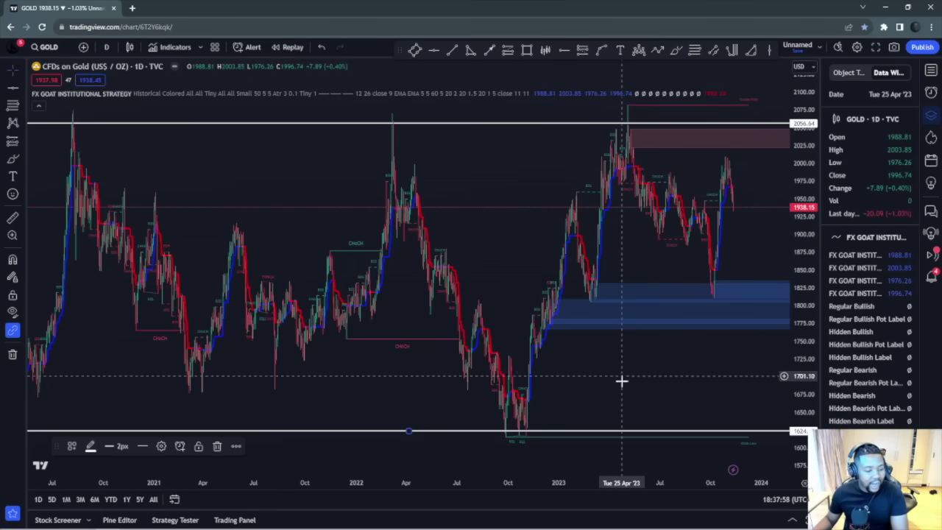
pyautogui.scroll(2, 691, 237)
pyautogui.scroll(3, 691, 237)
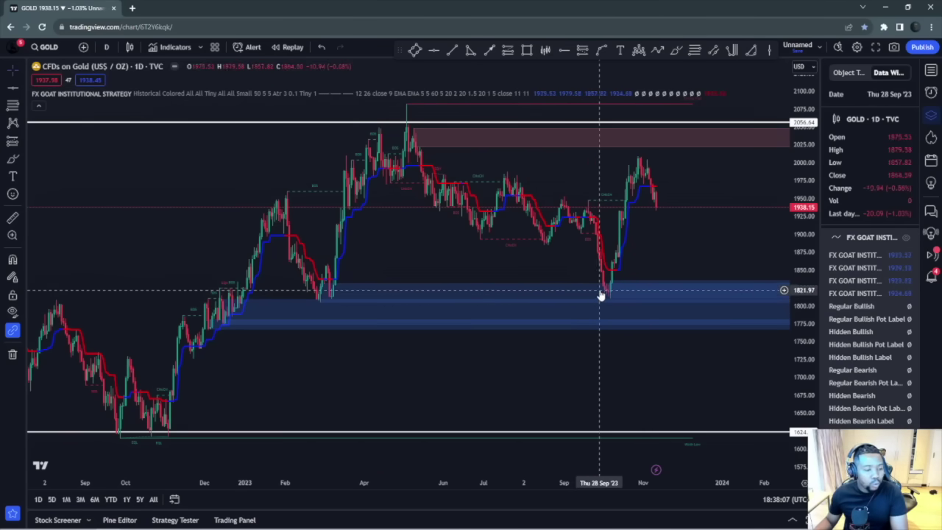
pyautogui.scroll(-8, 608, 298)
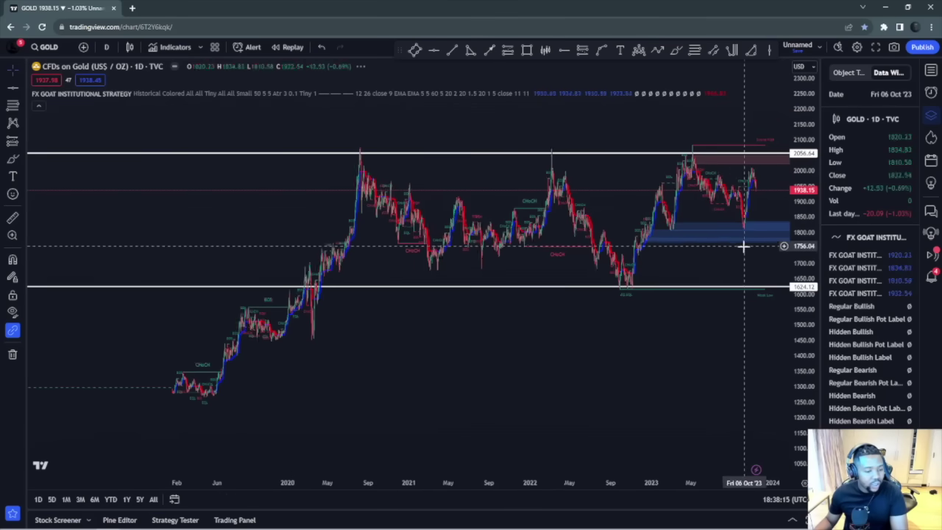
pyautogui.scroll(-6, 662, 327)
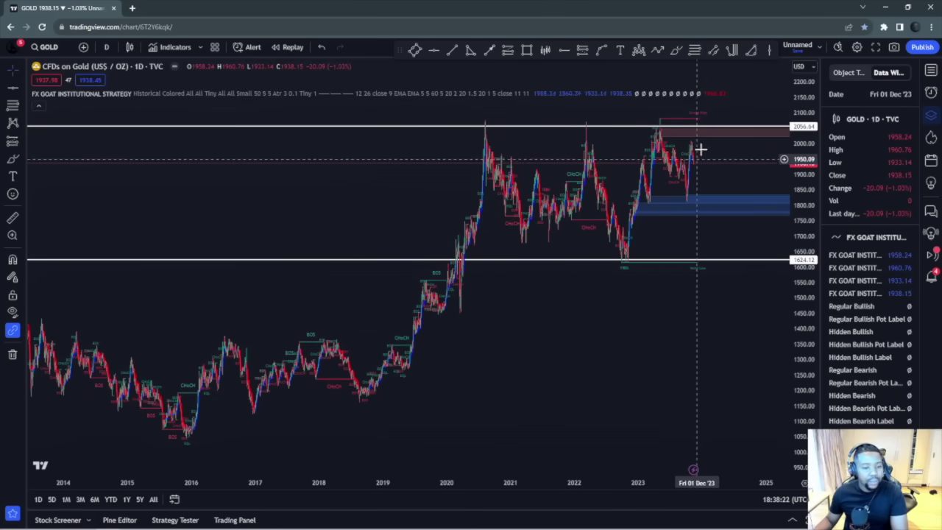
pyautogui.scroll(1, 691, 172)
pyautogui.scroll(5, 692, 172)
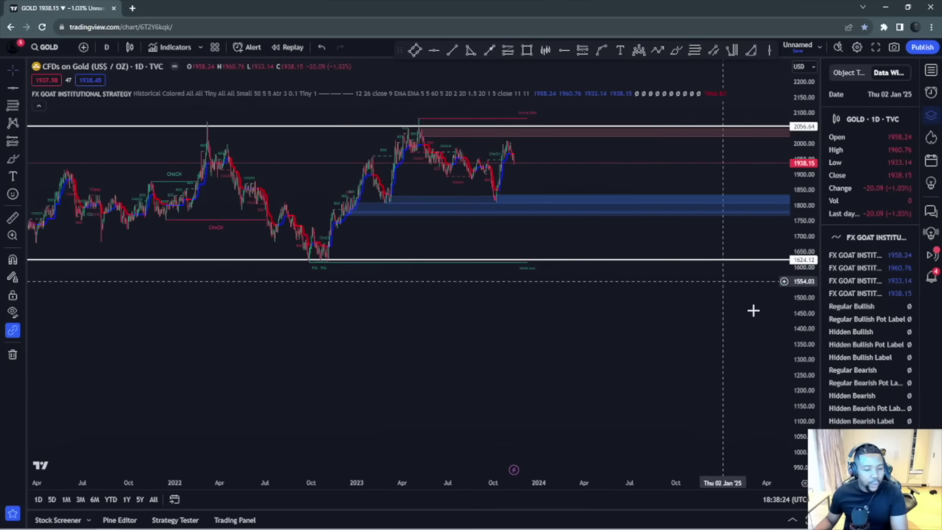
pyautogui.moveTo(554, 281); pyautogui.dragTo(644, 393)
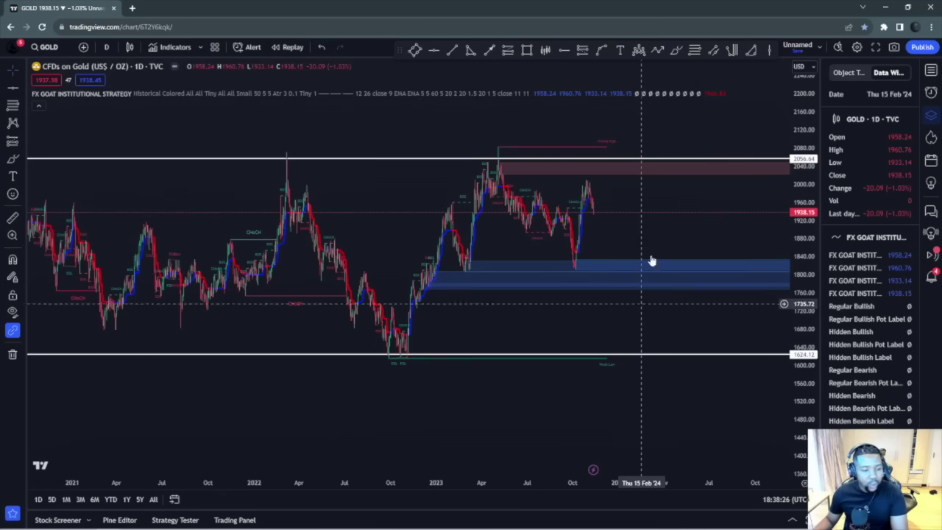
pyautogui.rightClick(660, 243)
pyautogui.click(666, 250)
pyautogui.scroll(-1, 626, 313)
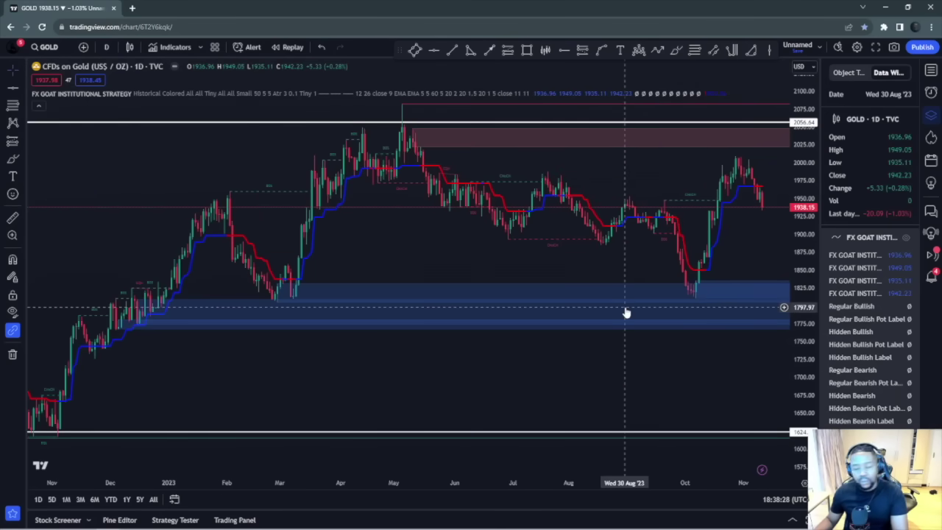
pyautogui.scroll(-2, 646, 351)
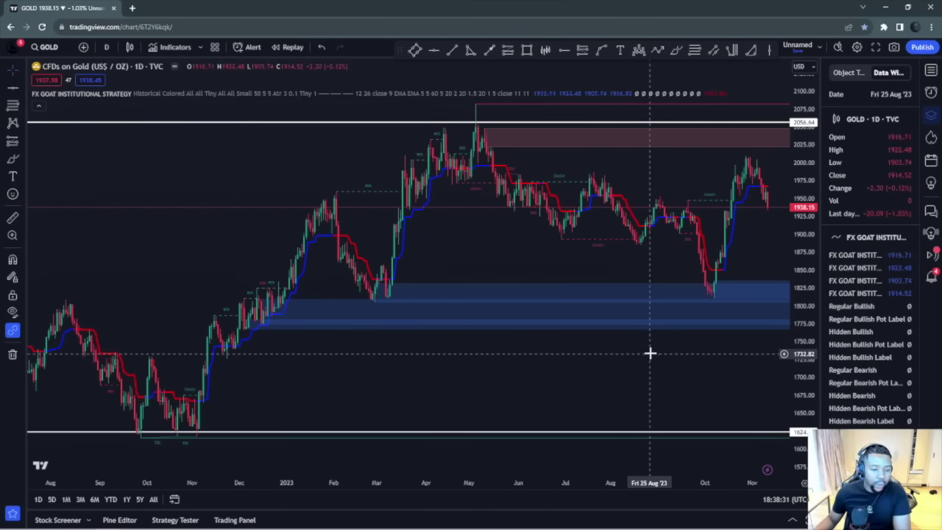
pyautogui.moveTo(657, 352); pyautogui.dragTo(575, 374)
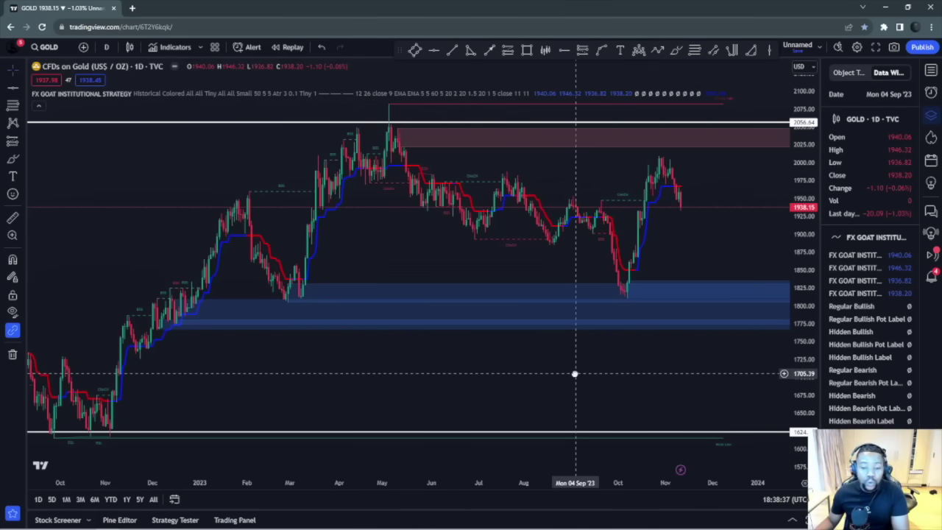
pyautogui.scroll(1, 646, 233)
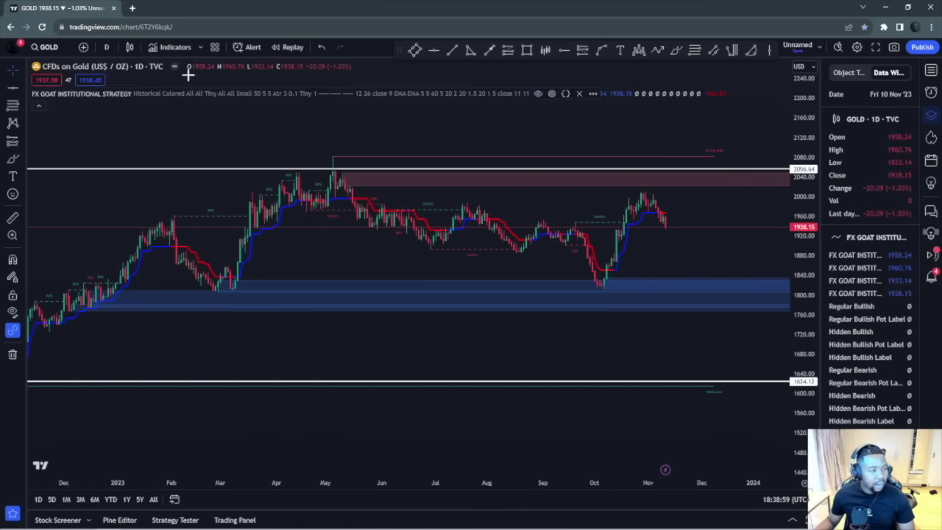
# Step: Switch the gold chart to the 1 hour timeframe and examine the November decline beneath the red zones
pyautogui.click(107, 47)
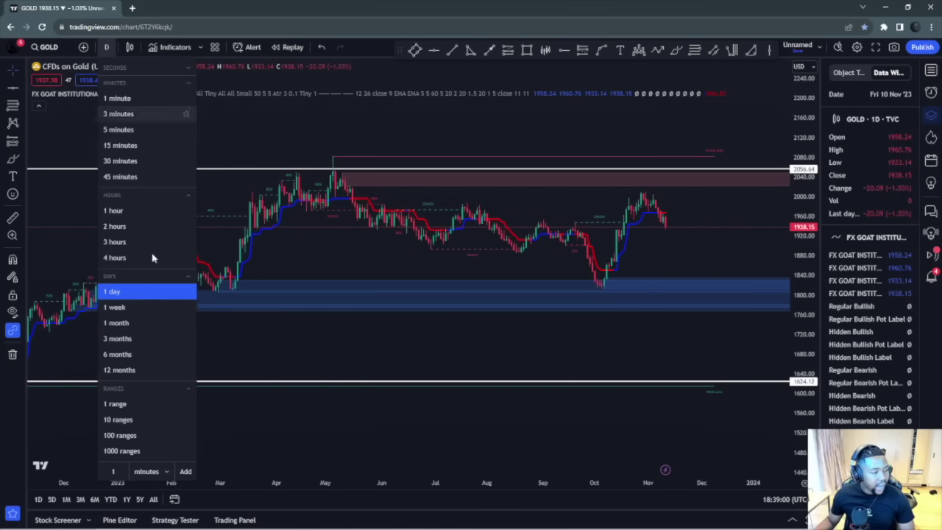
pyautogui.click(122, 212)
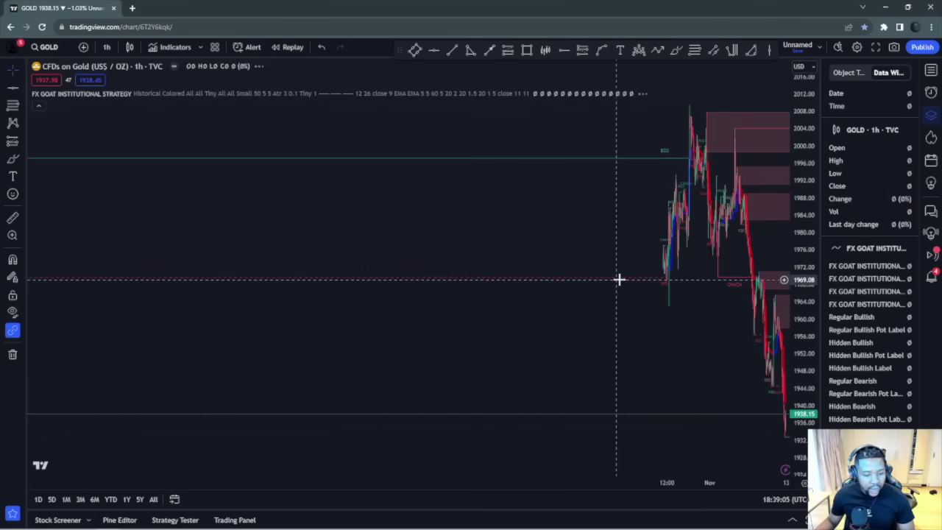
pyautogui.scroll(5, 674, 241)
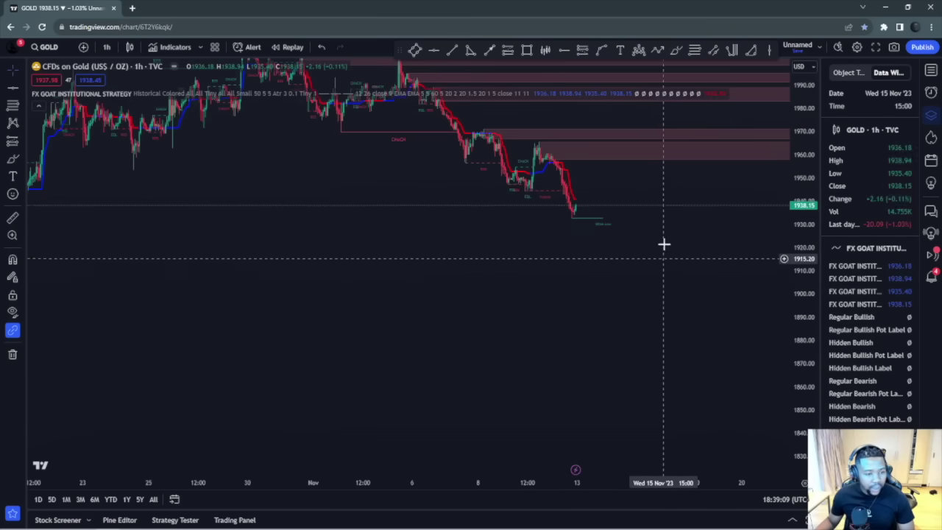
pyautogui.scroll(-3, 717, 281)
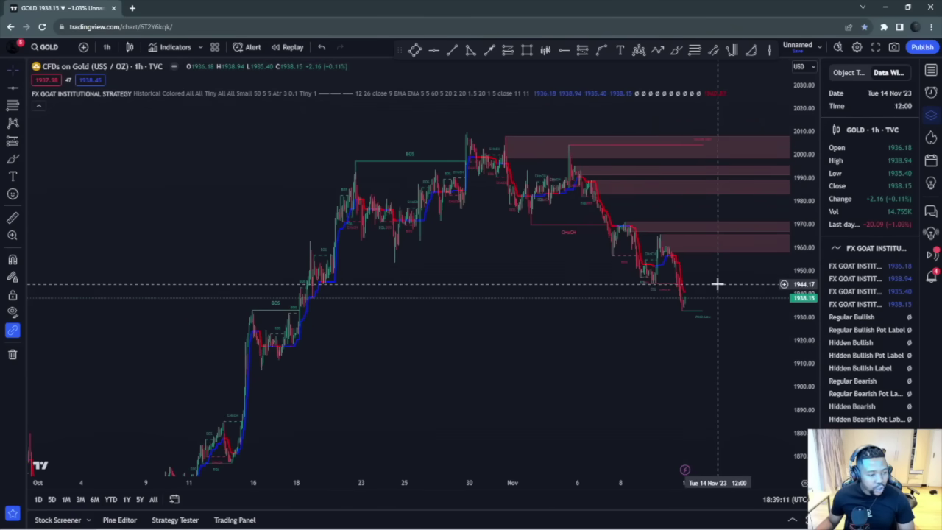
pyautogui.moveTo(717, 322); pyautogui.dragTo(748, 255)
pyautogui.scroll(-3, 748, 255)
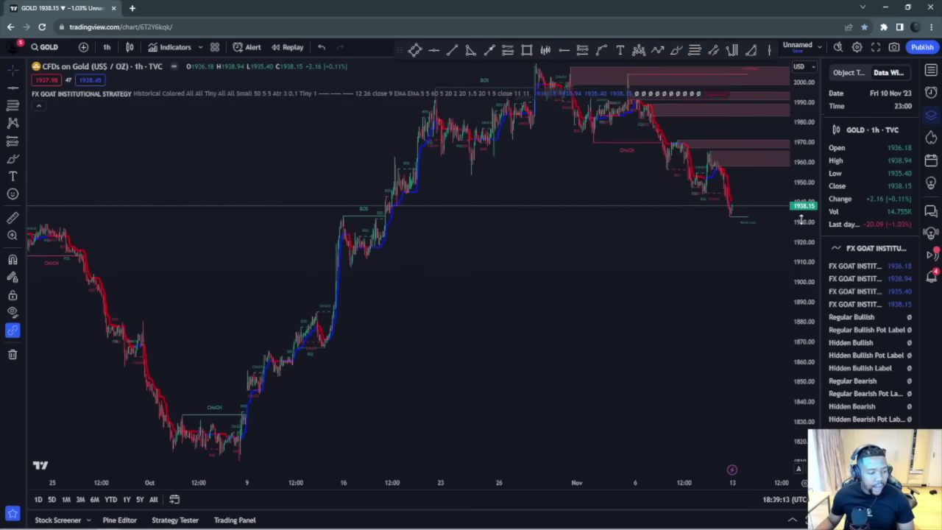
pyautogui.scroll(5, 586, 250)
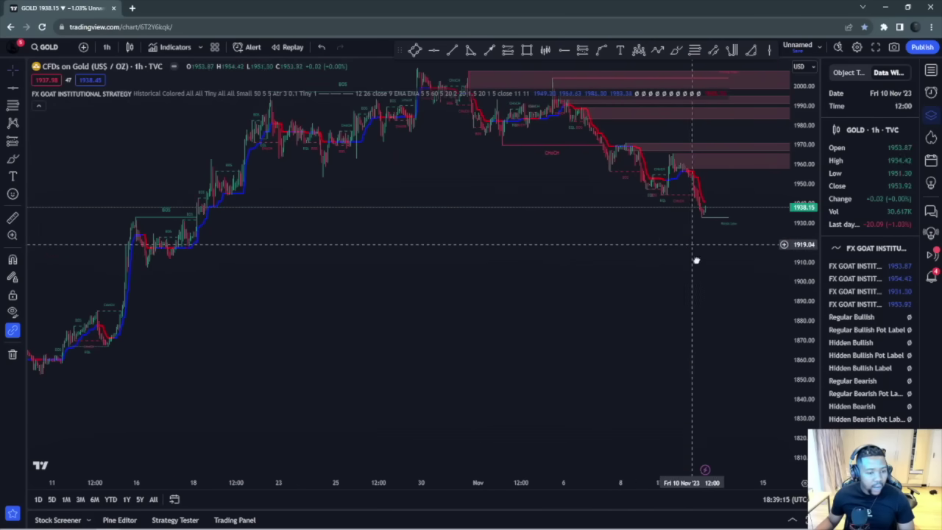
# Step: Draw a descending trend line from the 3 November high at about 2004.94, angling its far end along the 9 November high
pyautogui.rightClick(677, 350)
pyautogui.click(670, 286)
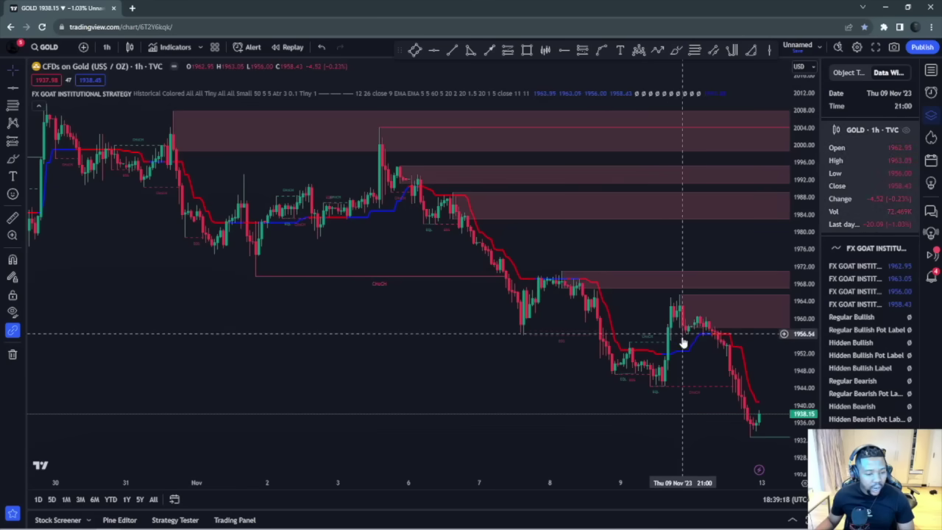
pyautogui.scroll(-3, 672, 346)
pyautogui.moveTo(556, 361); pyautogui.dragTo(412, 361)
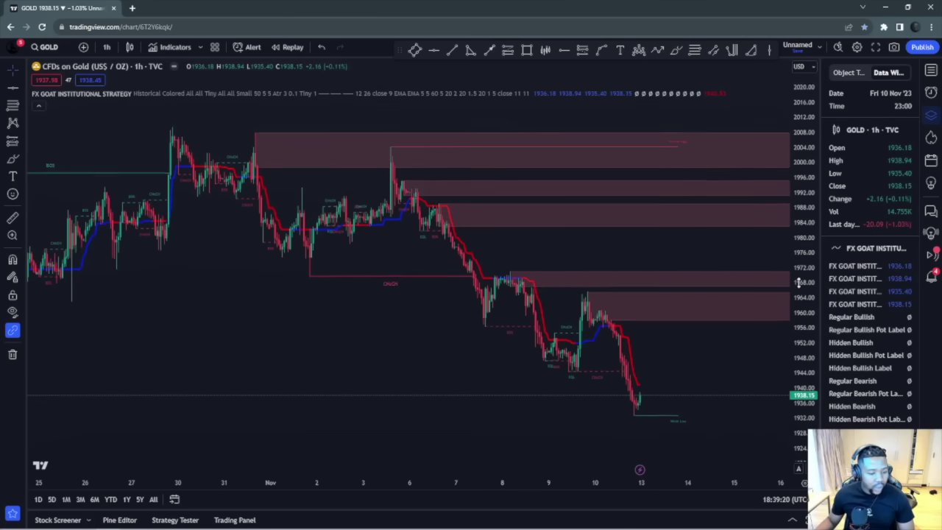
pyautogui.click(451, 50)
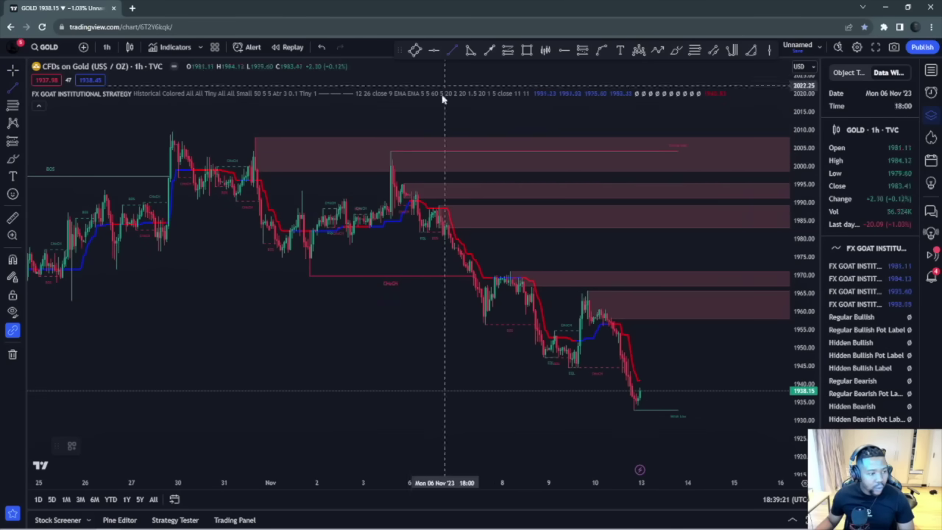
pyautogui.click(385, 149)
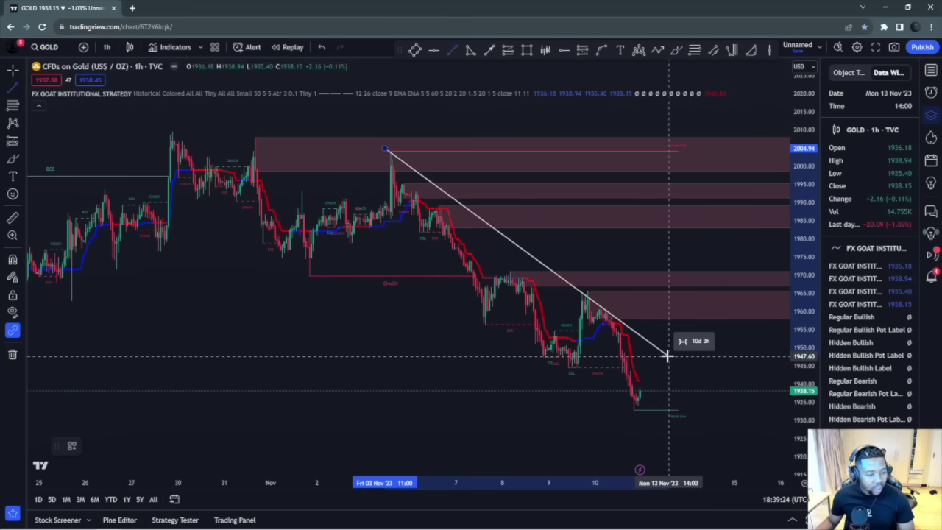
pyautogui.click(680, 416)
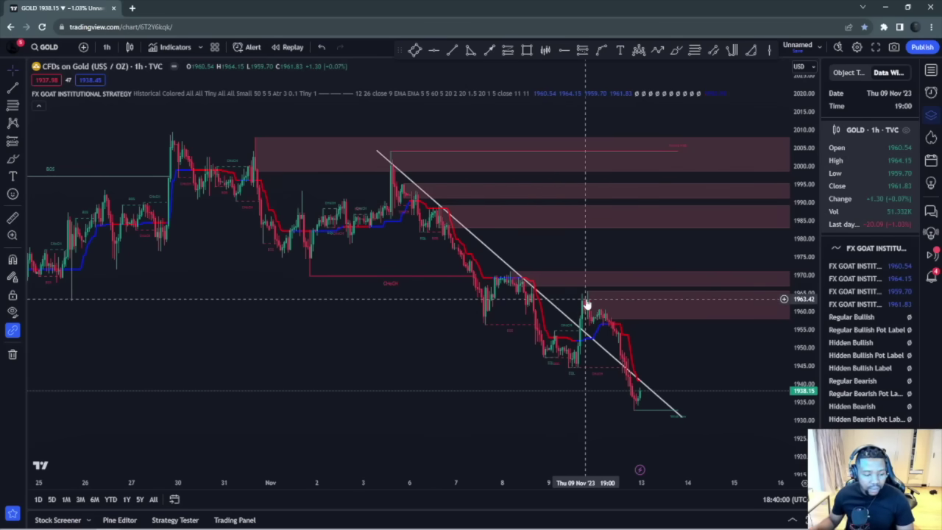
pyautogui.moveTo(681, 417); pyautogui.dragTo(711, 385)
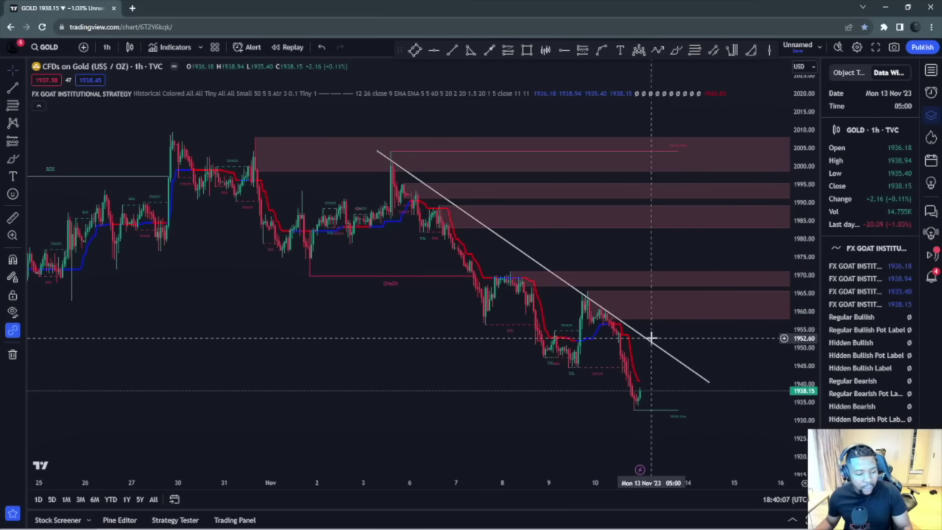
# Step: Duplicate the descending trend line and place the parallel copy along the November lows to form a channel
pyautogui.moveTo(650, 346)
pyautogui.mouseDown()
pyautogui.moveTo(609, 406)
pyautogui.moveTo(597, 402)
pyautogui.mouseUp()
pyautogui.click(487, 364)
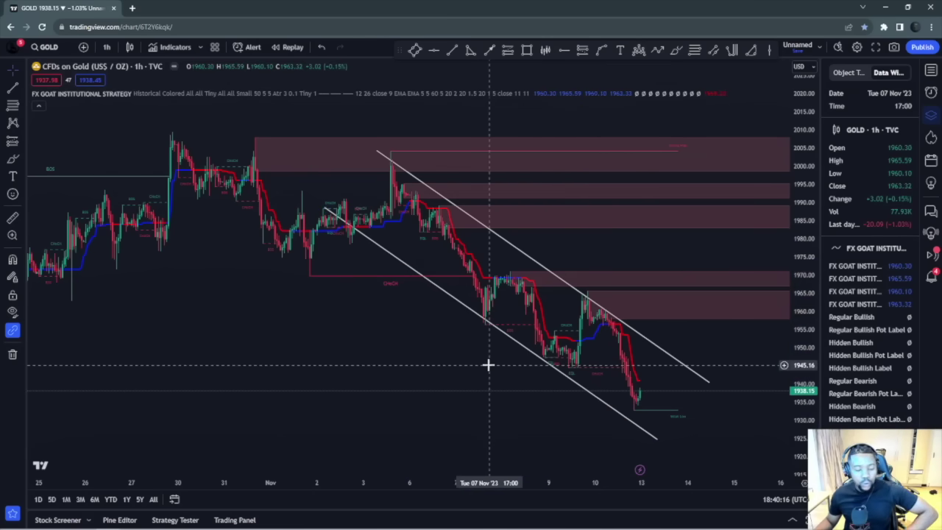
pyautogui.scroll(3, 466, 383)
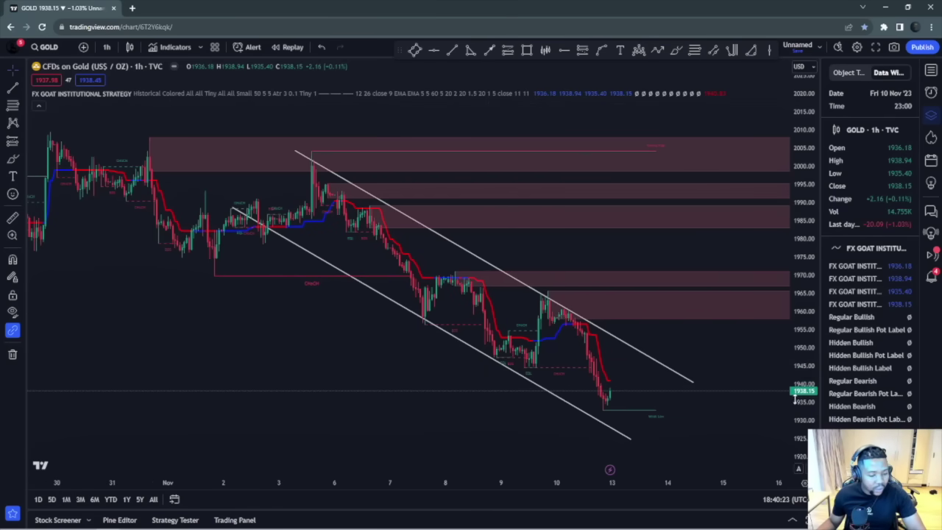
# Step: Switch the gold chart to the 30 minutes timeframe and reset the chart view to inspect the descending channel
pyautogui.click(107, 47)
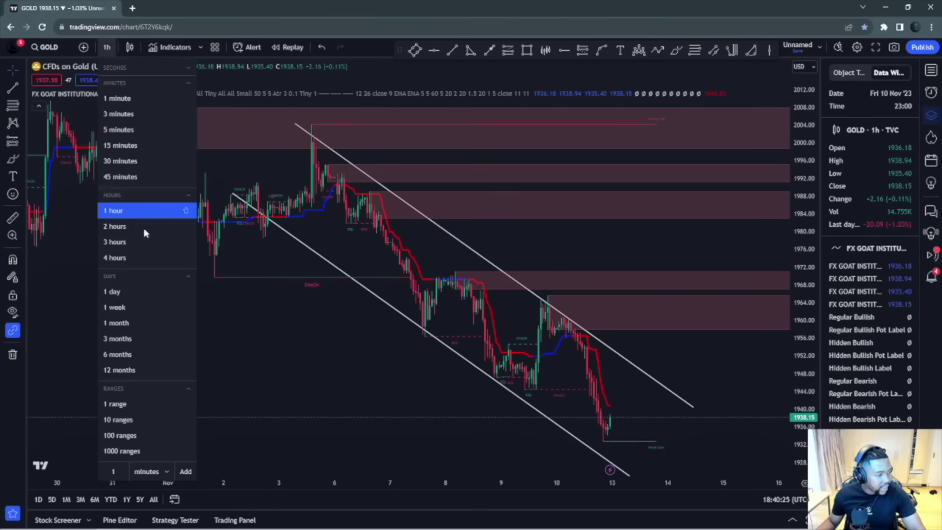
pyautogui.click(120, 160)
pyautogui.rightClick(515, 190)
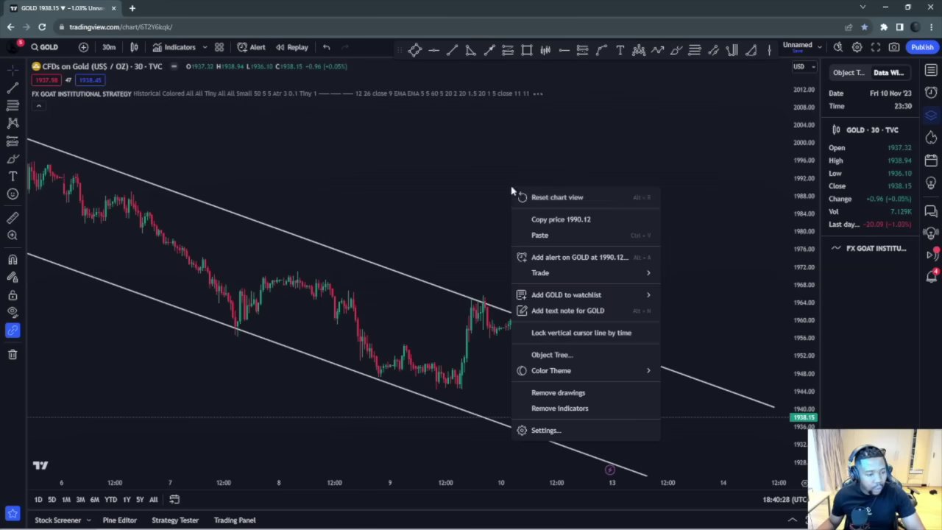
pyautogui.click(524, 195)
pyautogui.scroll(-4, 655, 242)
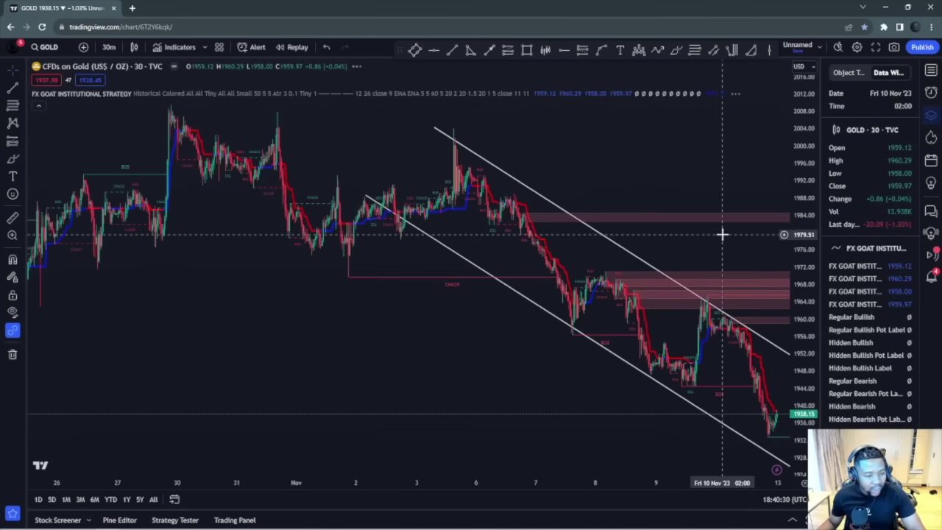
pyautogui.scroll(4, 706, 240)
pyautogui.scroll(-3, 589, 392)
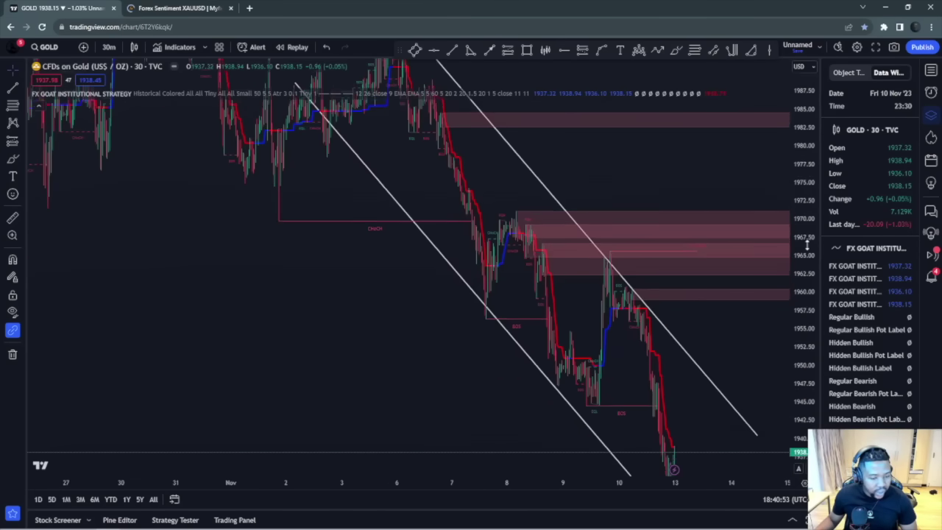
# Step: Draw a horizontal line at the latest swing low, at about 1933.72, and compare it with August to October price action
pyautogui.scroll(-5, 635, 395)
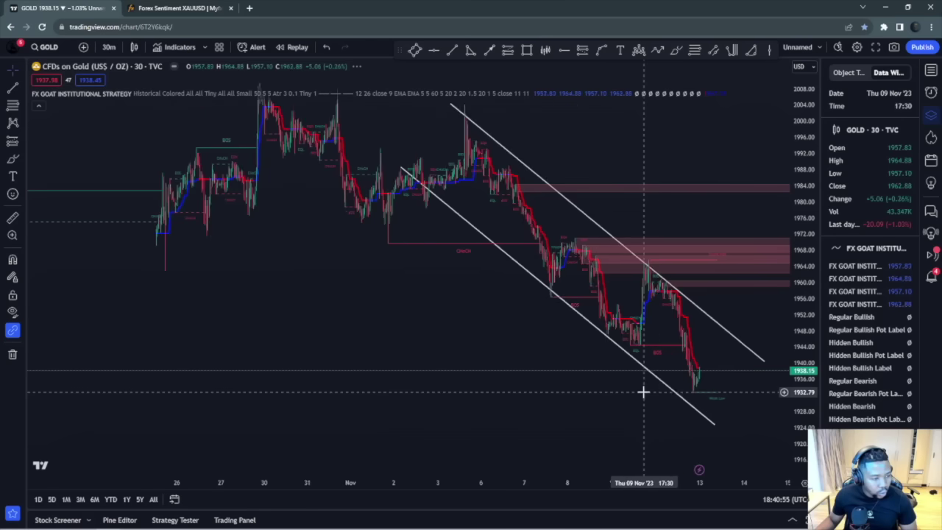
pyautogui.scroll(-5, 794, 168)
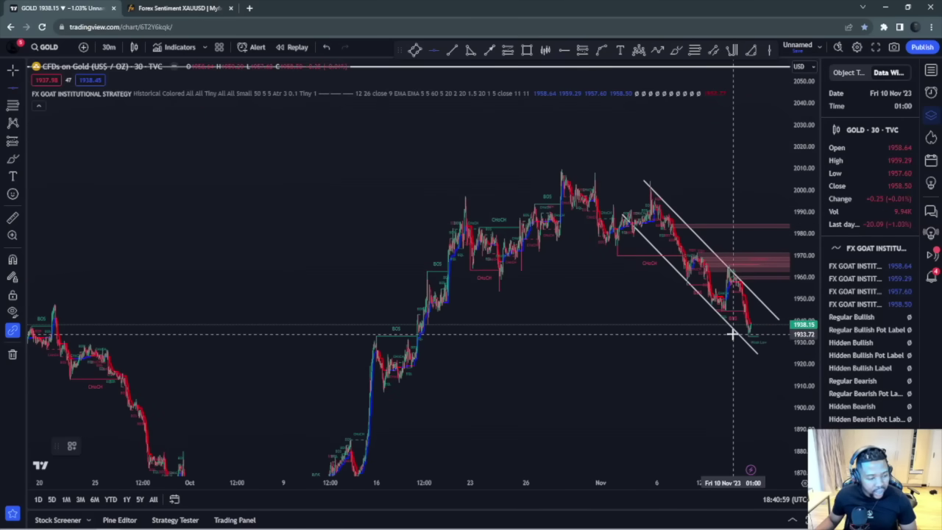
pyautogui.scroll(-4, 654, 381)
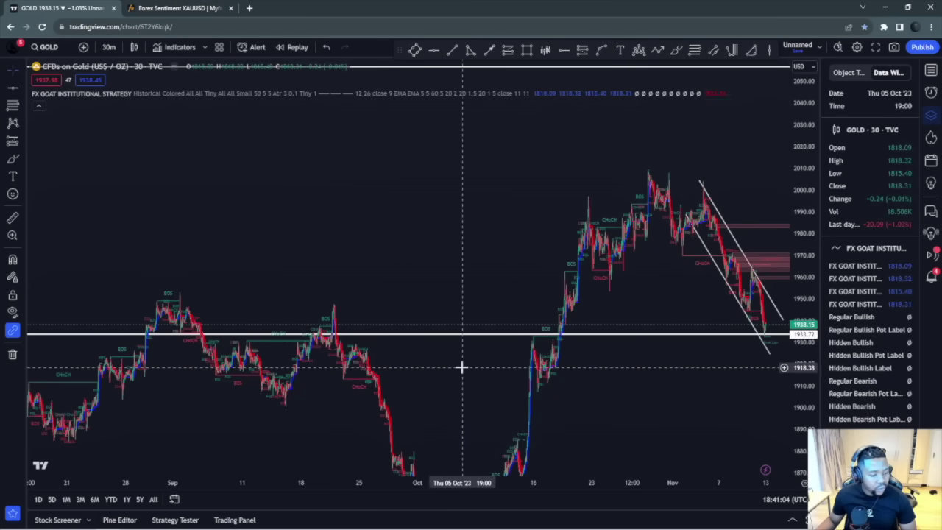
pyautogui.hscroll(-5, 460, 366)
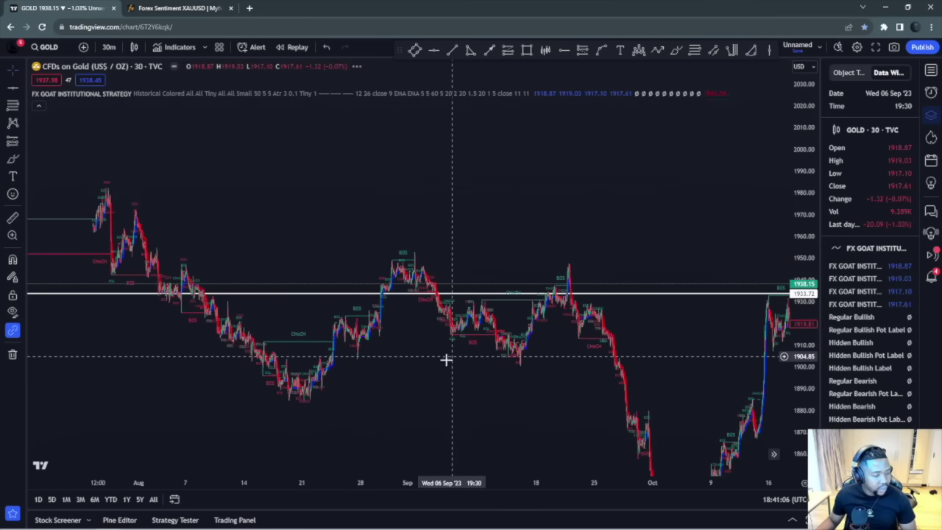
pyautogui.moveTo(427, 342); pyautogui.dragTo(388, 332)
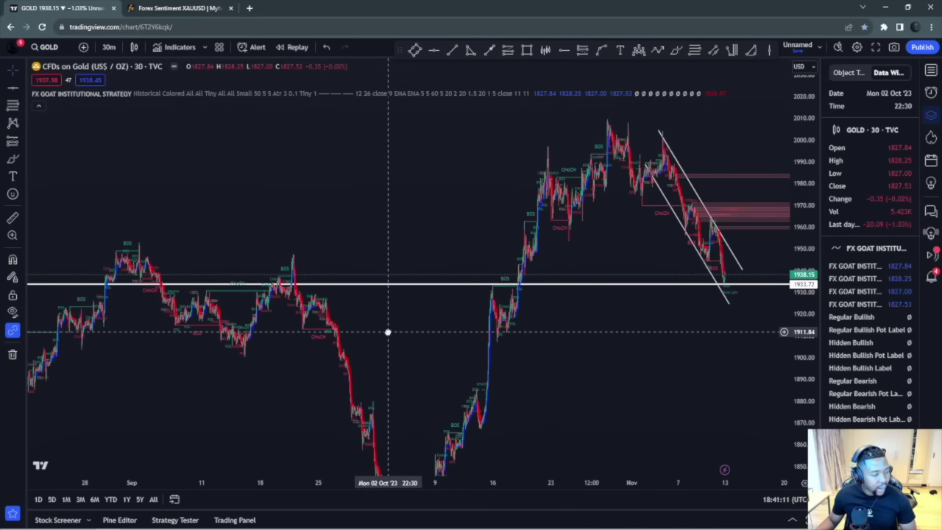
# Step: Draw a second horizontal support line below the recent low, at about 1923.12
pyautogui.click(434, 50)
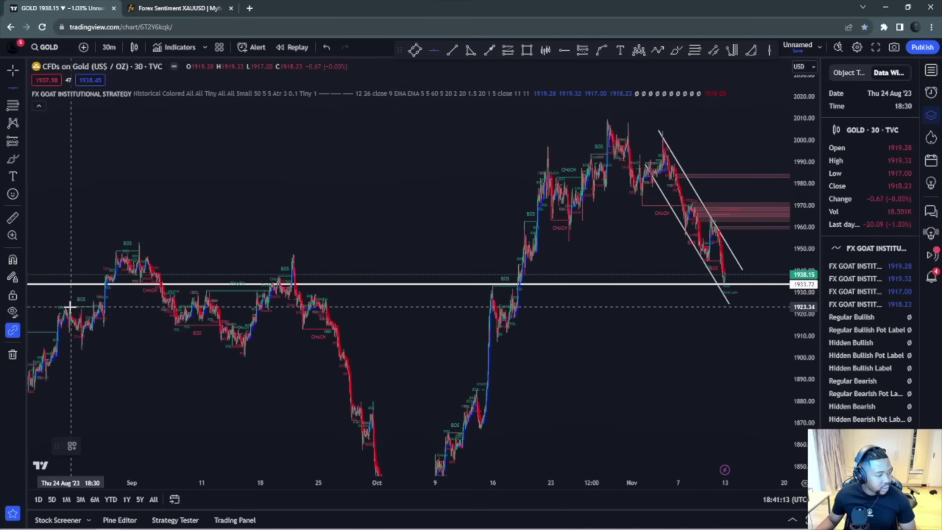
pyautogui.click(99, 306)
pyautogui.click(735, 298)
# Step: Examine the 30 minute descending channel and red zones against the two horizontal support lines, resetting the chart view
pyautogui.scroll(6, 733, 297)
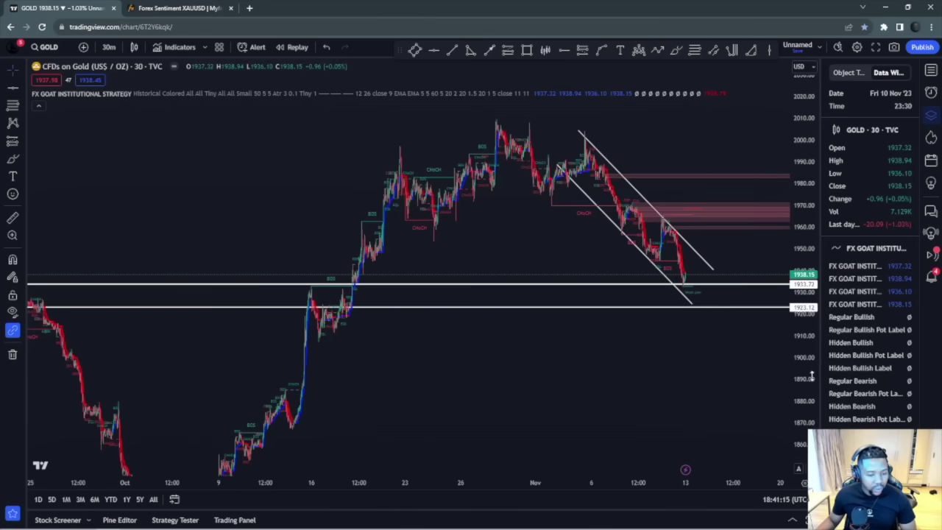
pyautogui.scroll(5, 700, 265)
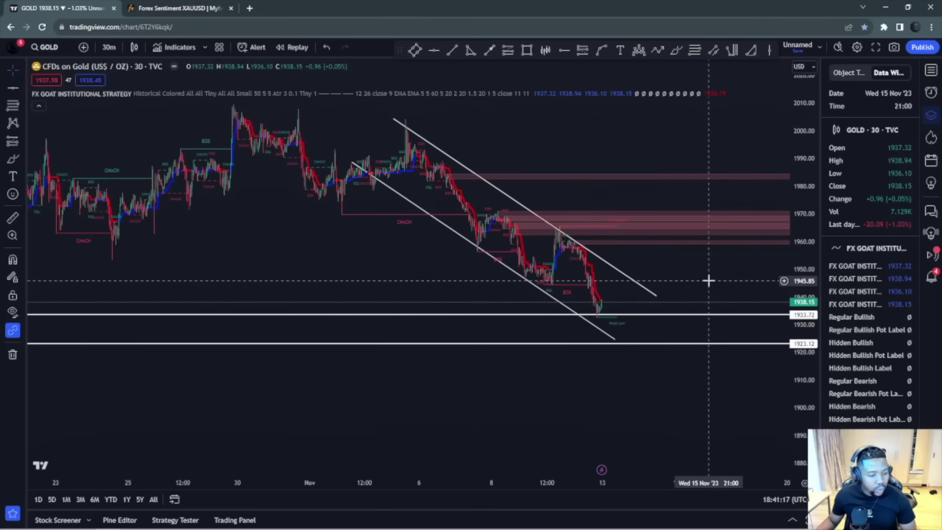
pyautogui.rightClick(710, 279)
pyautogui.click(754, 286)
pyautogui.scroll(5, 646, 361)
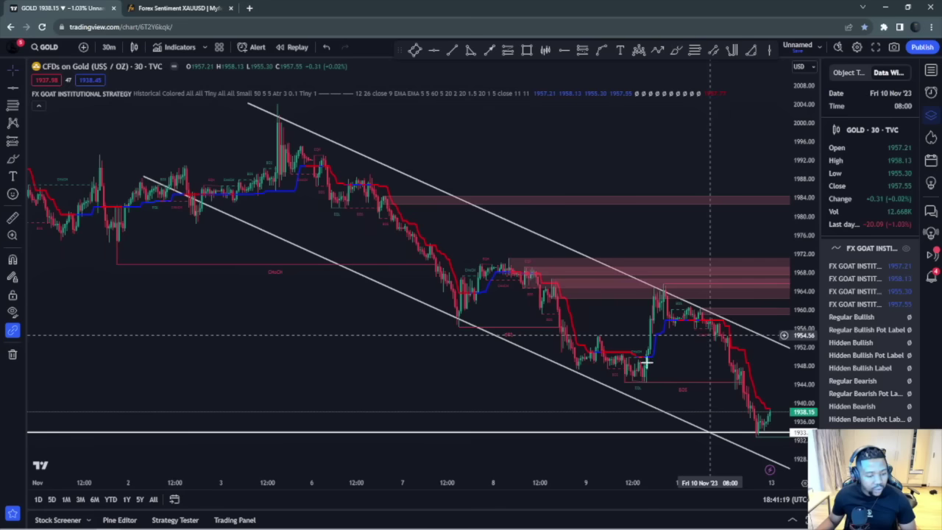
pyautogui.scroll(-5, 736, 331)
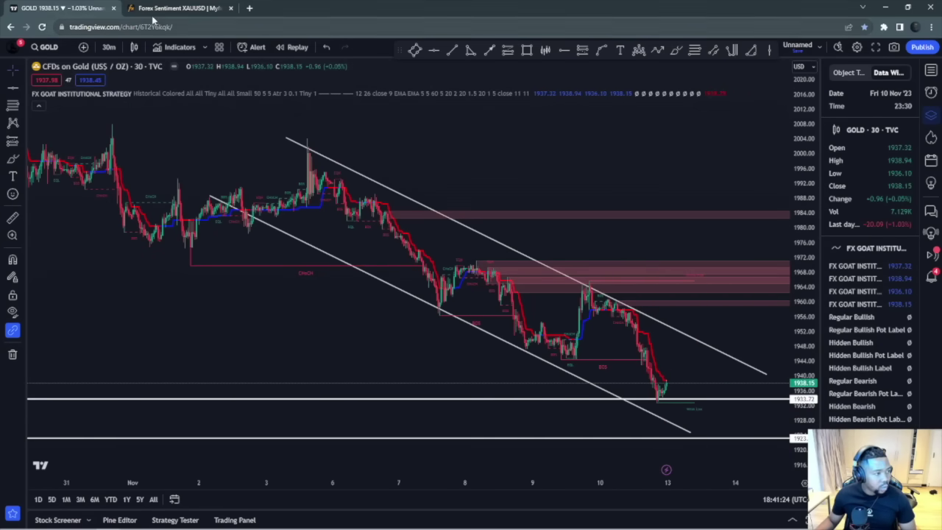
pyautogui.scroll(-2, 662, 395)
pyautogui.scroll(2, 667, 391)
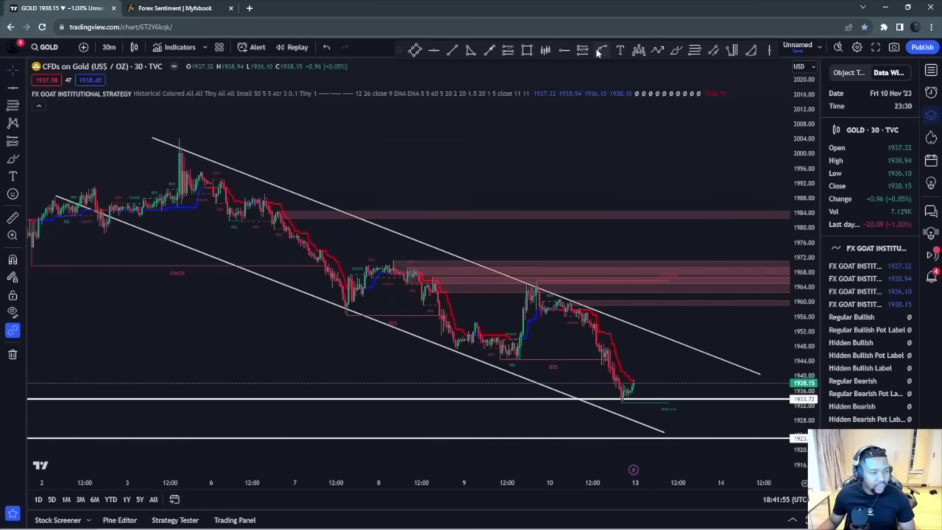
# Step: Draw a curved arrow from the current price, arching up to about 1942 and falling to about 1925
pyautogui.click(675, 425)
pyautogui.click(667, 364)
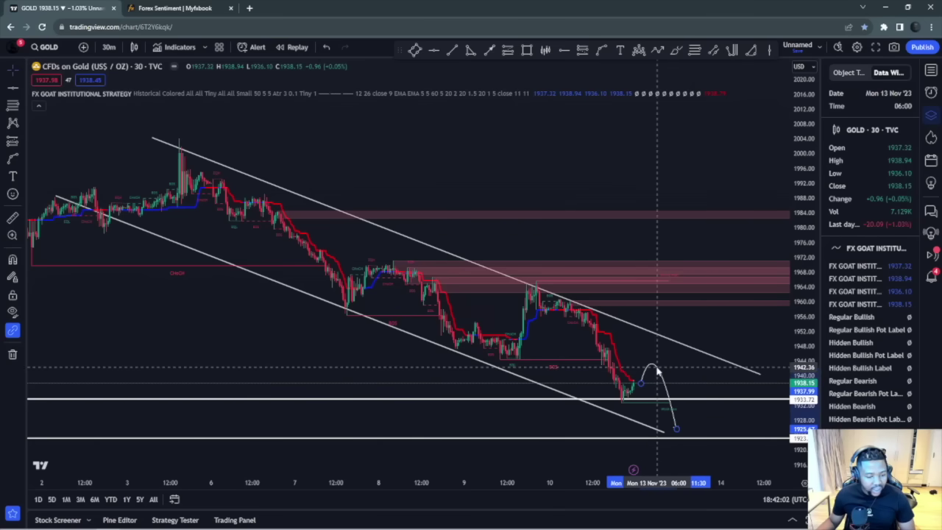
pyautogui.click(657, 371)
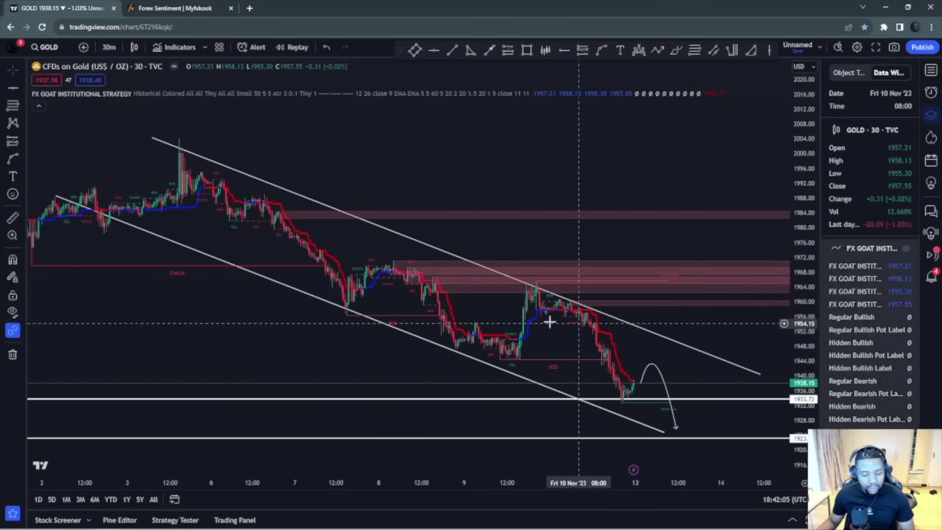
pyautogui.click(649, 368)
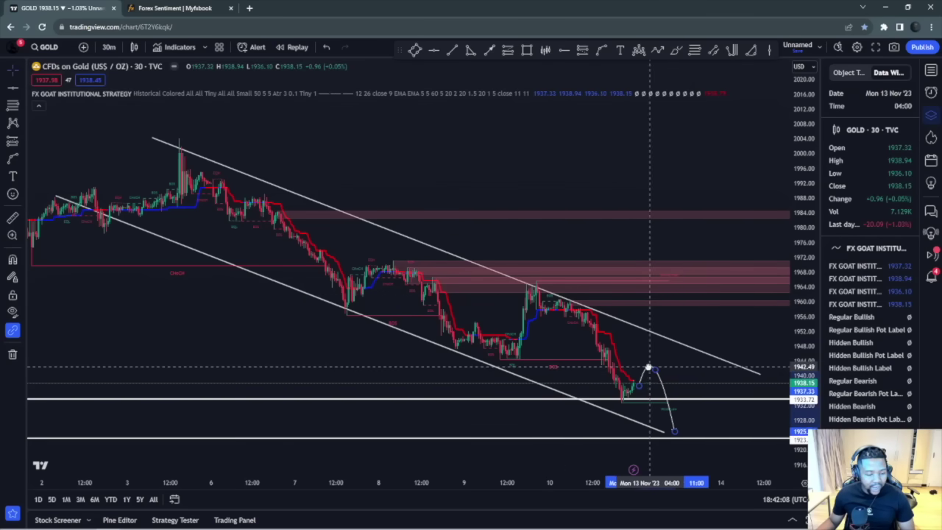
pyautogui.click(664, 368)
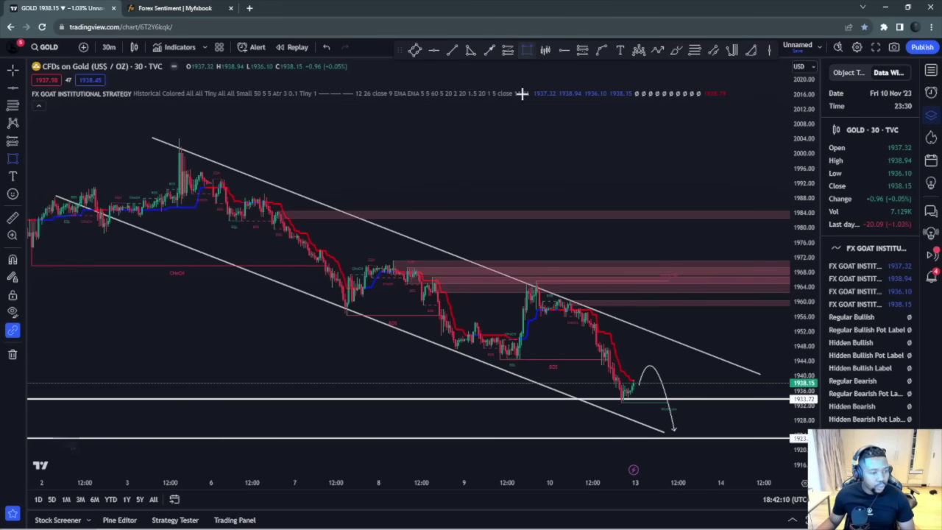
# Step: Draw a rectangle over the broken 9 November low at about 1942 to 1945, and another around the 1923.12 line
pyautogui.moveTo(504, 358); pyautogui.dragTo(739, 368)
pyautogui.moveTo(654, 434); pyautogui.dragTo(772, 421)
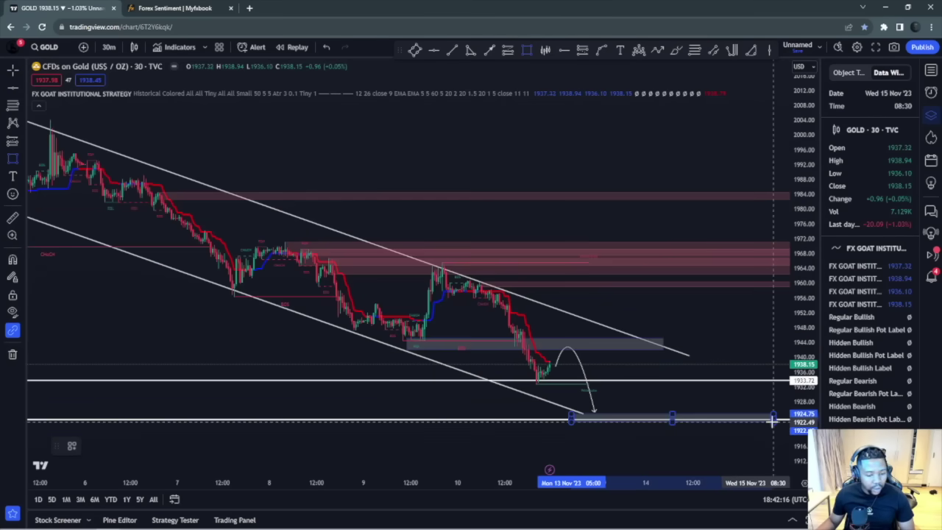
# Step: Draw a curved arrow from about 1927.53, dipping into the lower rectangle and rising to about 1964.08
pyautogui.click(538, 83)
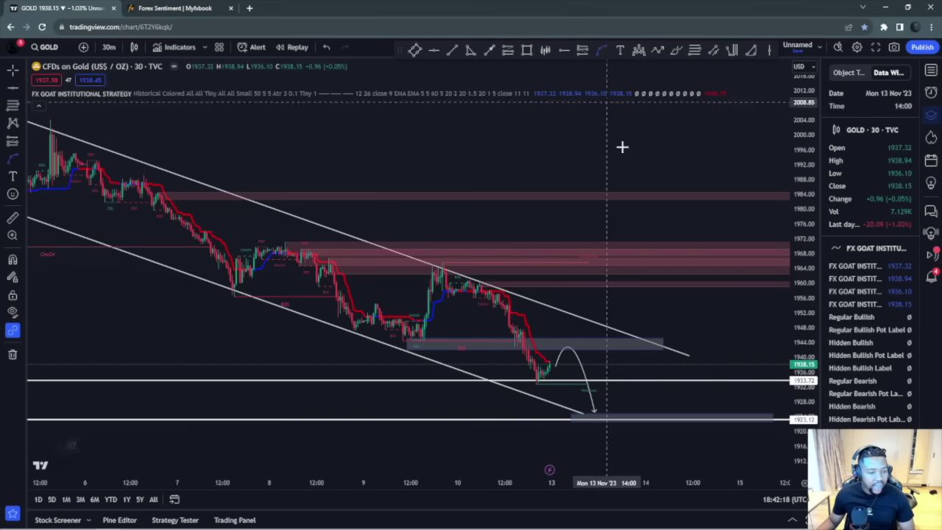
pyautogui.click(614, 404)
pyautogui.click(677, 269)
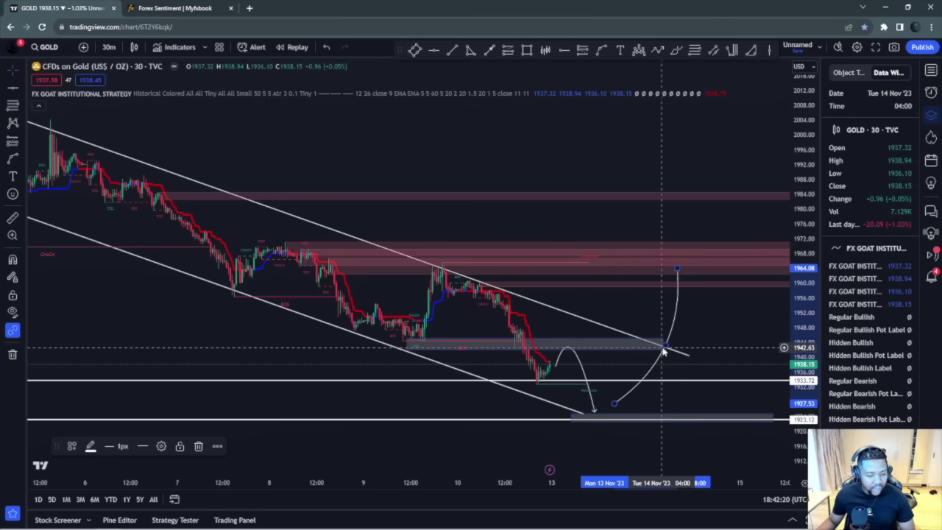
pyautogui.click(655, 388)
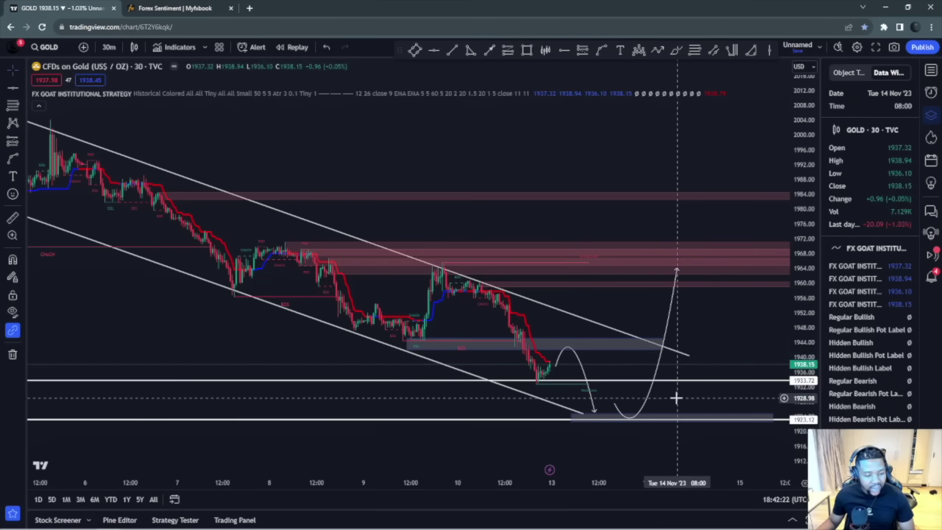
# Step: Draw a rising zigzag path arrow from the current price through the channel's upper line and red zones to about 1984
pyautogui.scroll(-3, 675, 394)
pyautogui.scroll(1, 751, 390)
pyautogui.scroll(1, 750, 388)
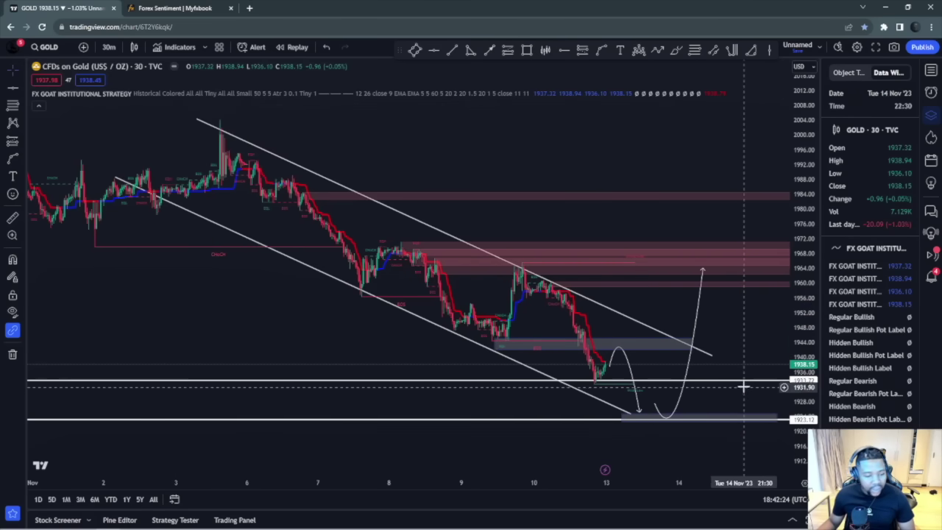
pyautogui.click(656, 51)
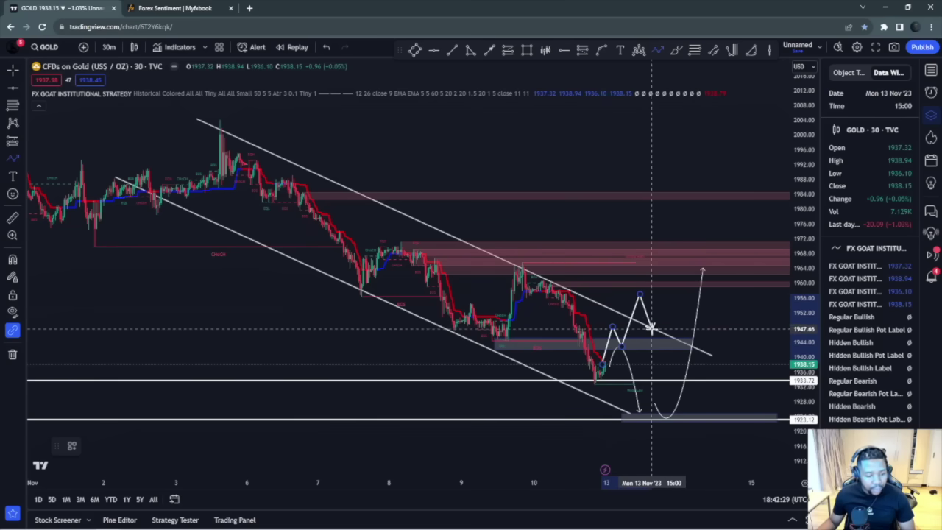
pyautogui.click(653, 329)
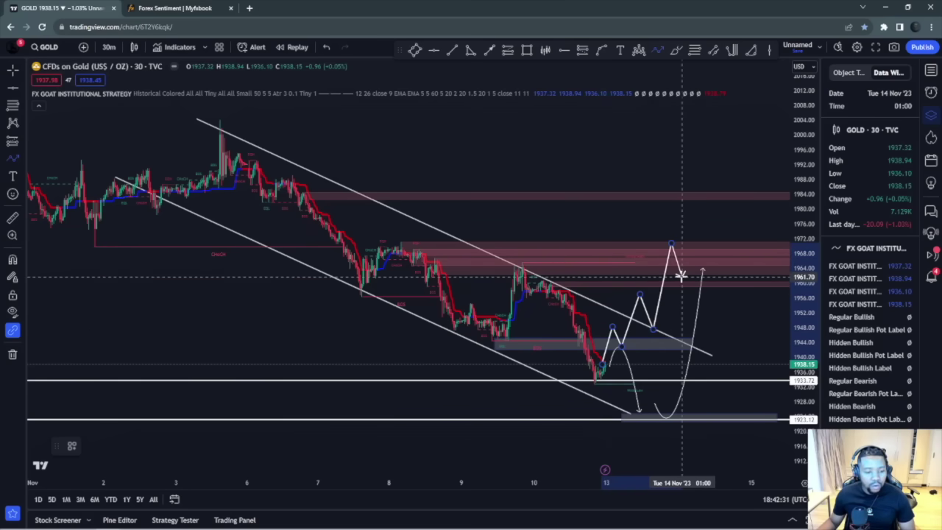
pyautogui.click(682, 276)
pyautogui.doubleClick(705, 194)
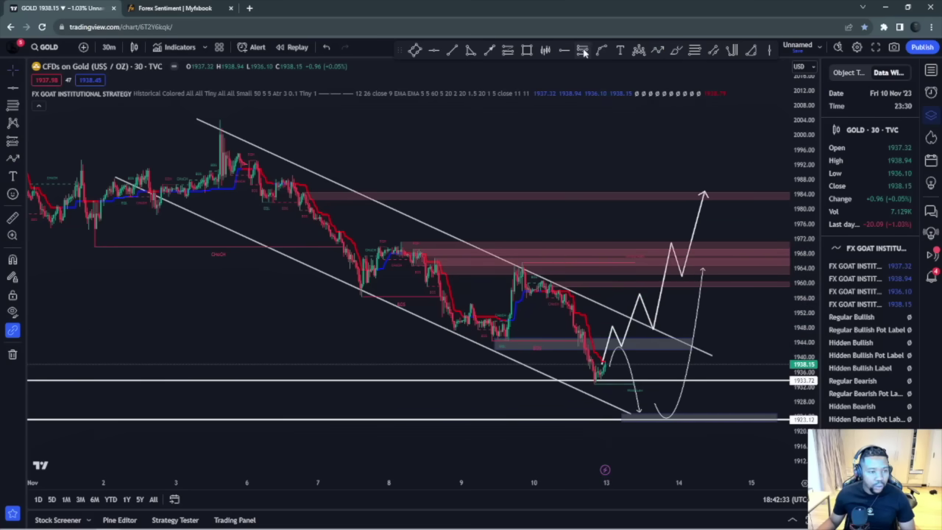
# Step: Place a long position at the zigzag's dip with entry 1948.19, stop 1942.36 and target 1968.98
pyautogui.click(649, 329)
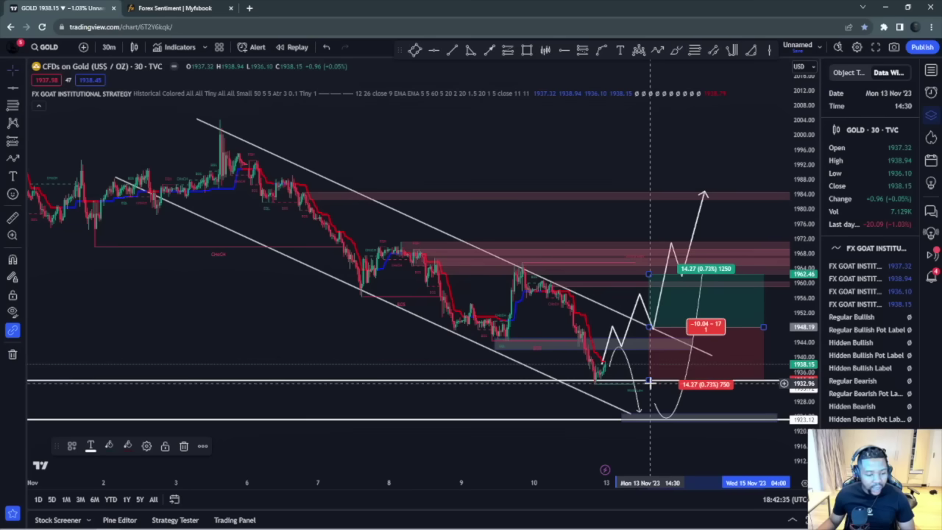
pyautogui.moveTo(649, 383); pyautogui.dragTo(643, 250)
pyautogui.click(770, 297)
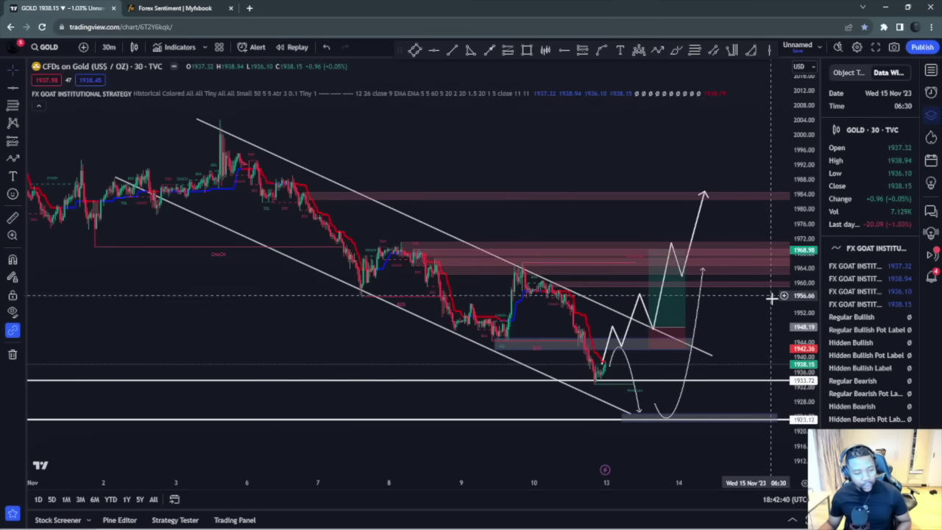
# Step: Undo the long position, the rising zigzag path and the curved arrow rising from the lower rectangle
pyautogui.click(681, 315)
pyautogui.hotkey('ctrl', 'z')
pyautogui.hotkey('ctrl', 'z')
pyautogui.hotkey('ctrl', 'z')
pyautogui.hotkey('ctrl', 'z')
pyautogui.hotkey('ctrl', 'z')
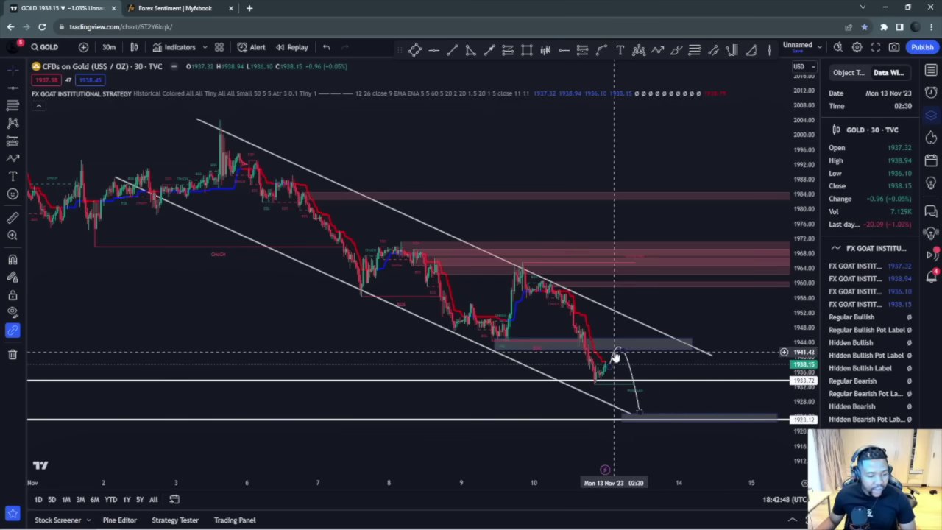
# Step: Draw a short rising trend line under the latest candles, from about 1931.90 to about 1939.71
pyautogui.scroll(1, 625, 371)
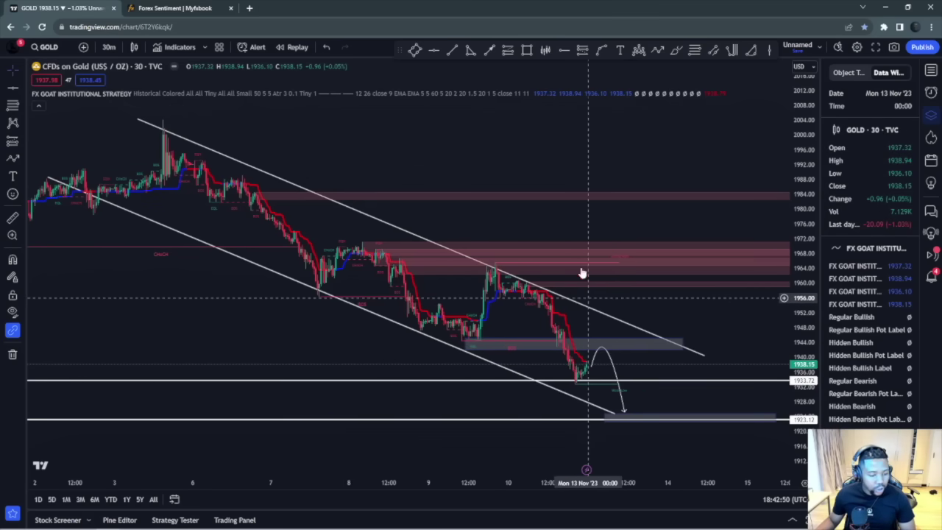
pyautogui.keyDown('shift'); pyautogui.click(575, 385); pyautogui.keyUp('shift')
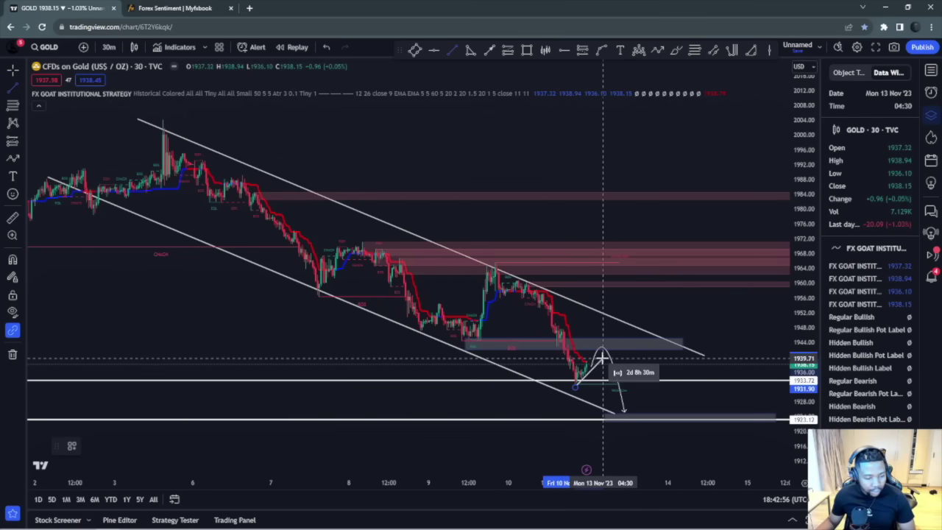
pyautogui.click(656, 370)
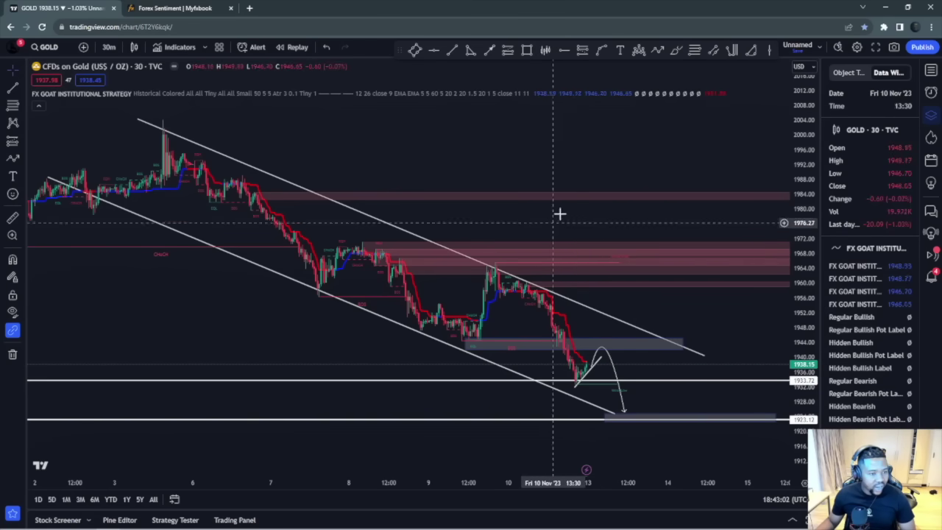
# Step: Place a narrow short position at the arch of the curved arrow with entry 1941.96, stop 1947.26 and target 1926.50
pyautogui.click(582, 51)
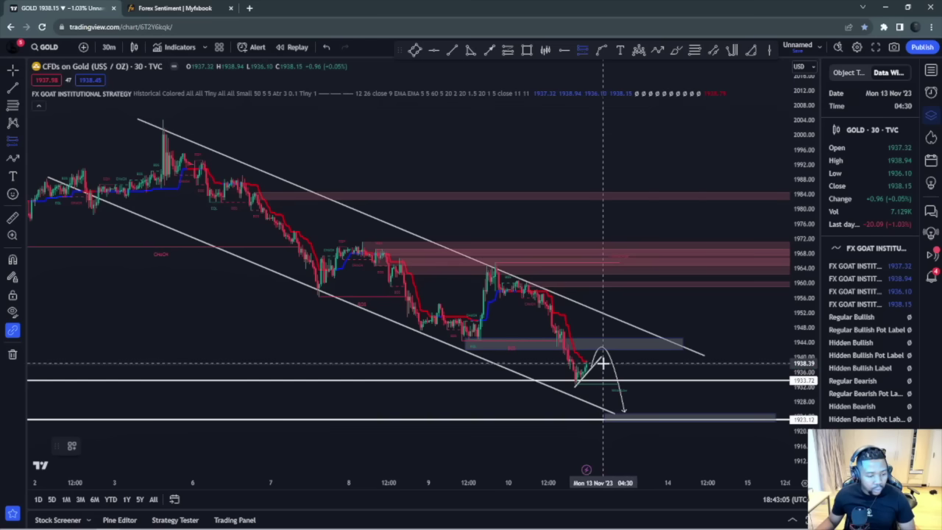
pyautogui.click(602, 362)
pyautogui.moveTo(603, 308); pyautogui.dragTo(604, 330)
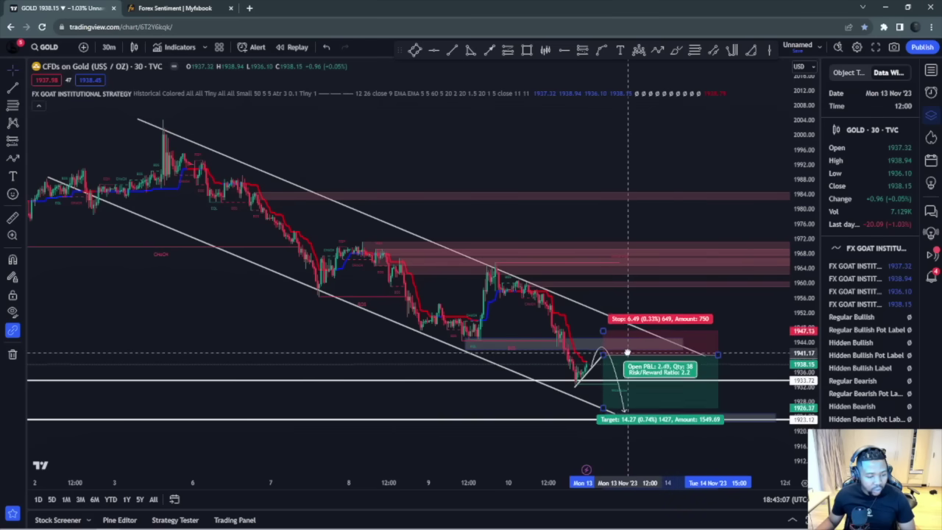
pyautogui.moveTo(718, 362); pyautogui.dragTo(605, 357)
pyautogui.click(721, 359)
# Step: Switch the gold chart to the 15-minute timeframe and reset the chart view
pyautogui.scroll(2, 723, 359)
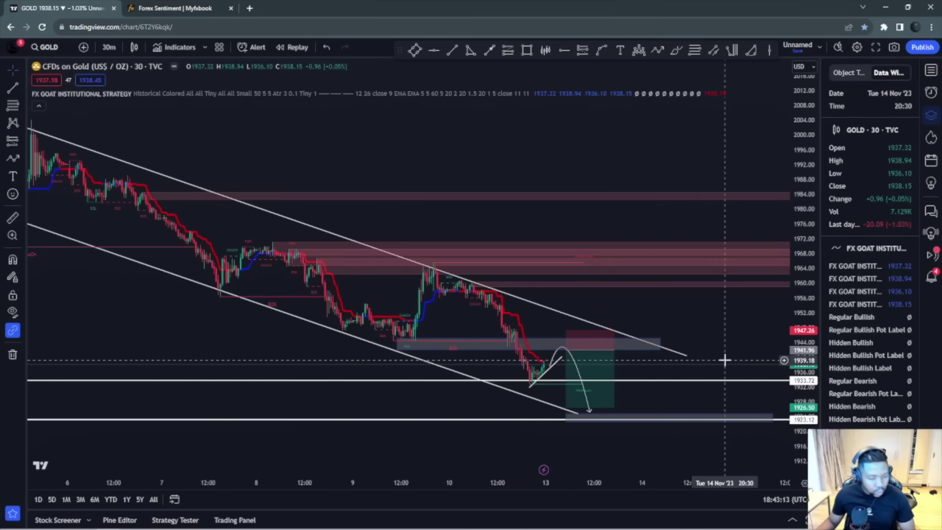
pyautogui.scroll(-2, 724, 360)
pyautogui.click(108, 47)
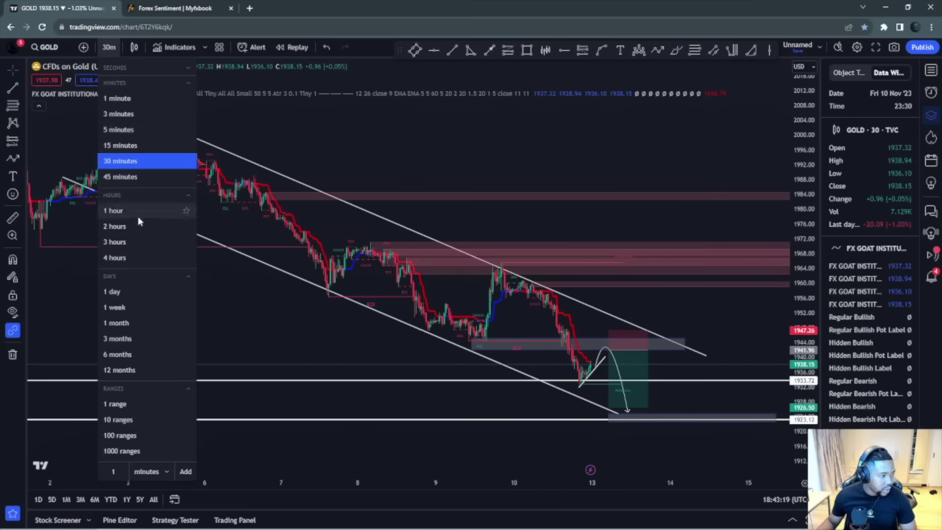
pyautogui.click(122, 145)
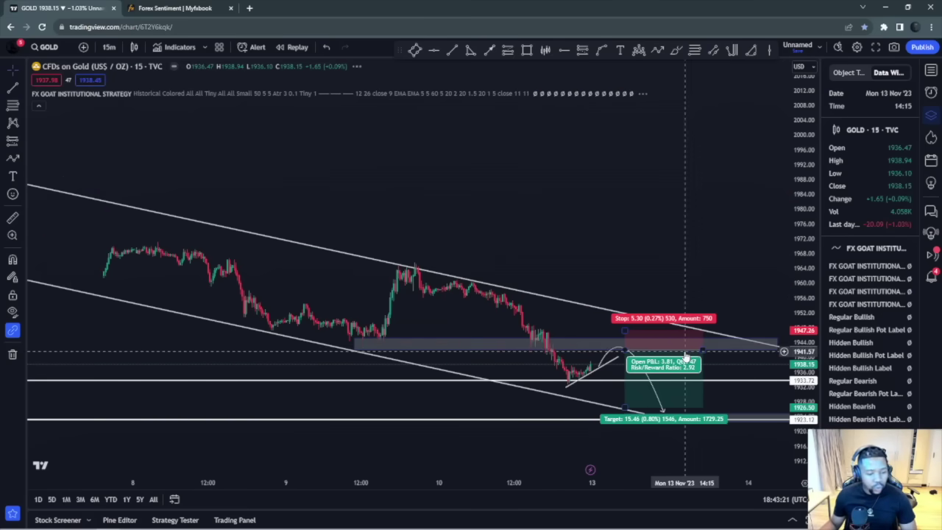
pyautogui.rightClick(687, 240)
pyautogui.click(706, 243)
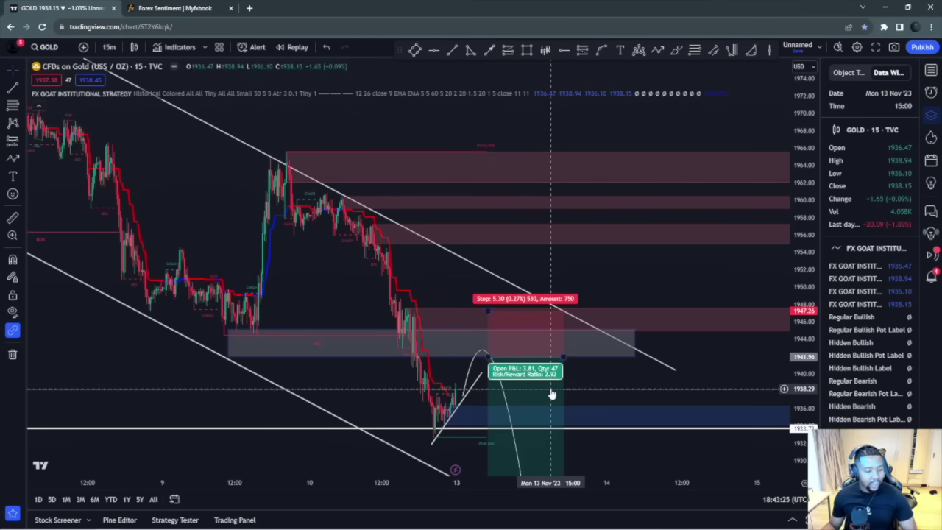
# Step: Delete the short position, both rectangles, the curved arrow and the short trend line, keeping the channel and horizontal lines
pyautogui.click(548, 393)
pyautogui.press('Delete')
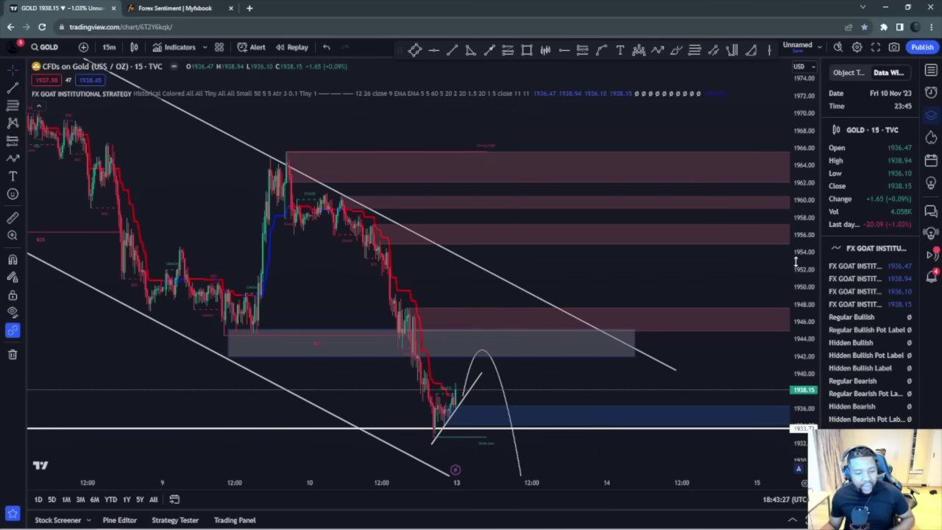
pyautogui.scroll(-3, 620, 385)
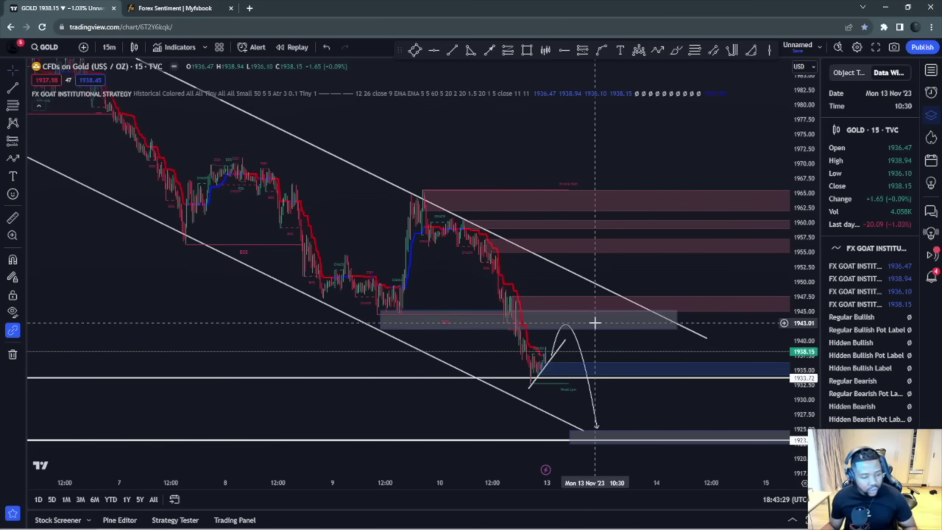
pyautogui.press('Delete')
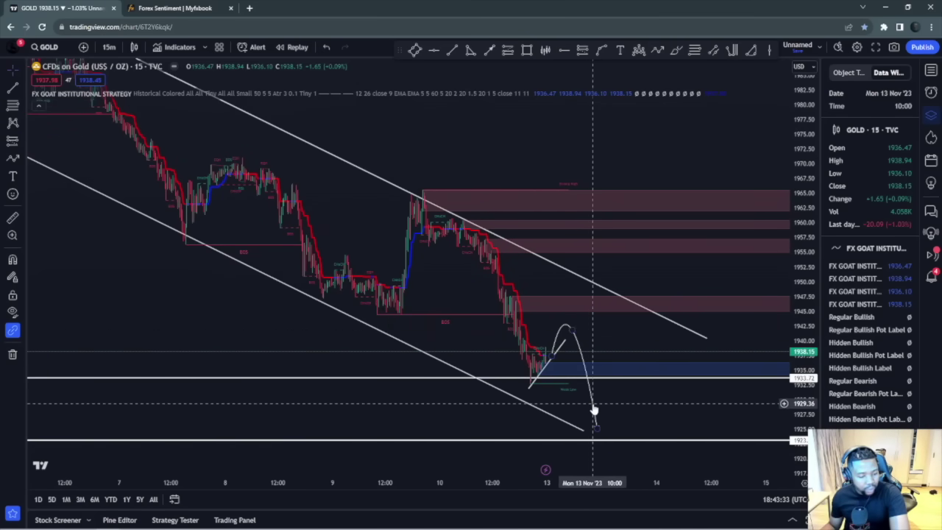
pyautogui.click(540, 385)
pyautogui.press('Delete')
pyautogui.scroll(-2, 626, 397)
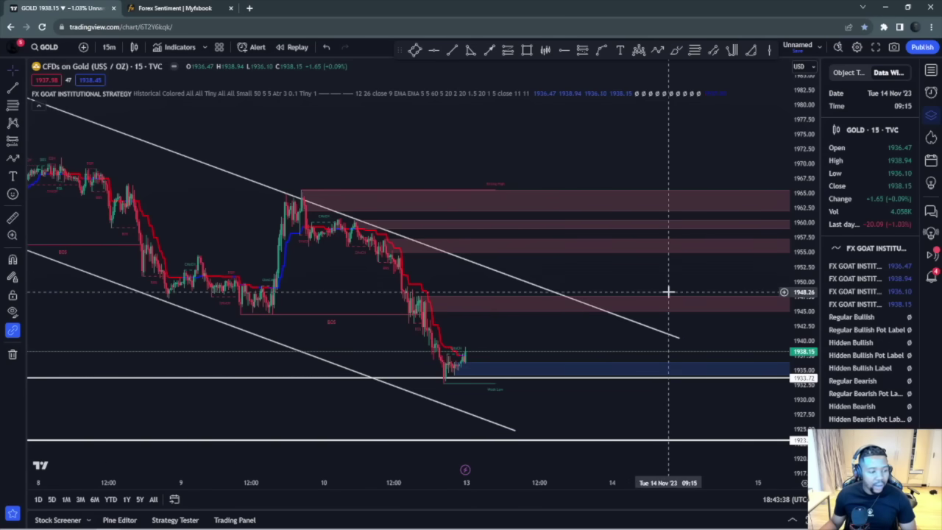
pyautogui.scroll(-5, 684, 298)
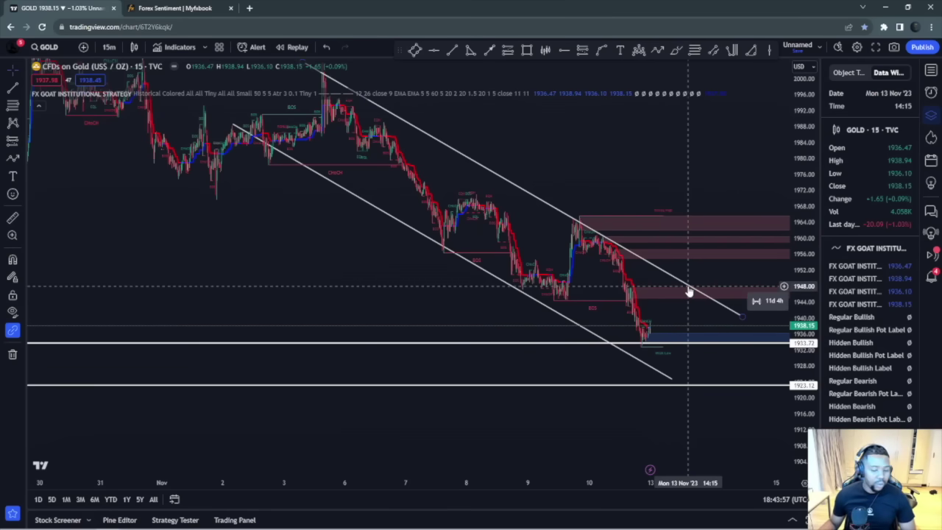
# Step: Switch to the Myfxbook Forex Sentiment page and check the short and long trader breakdown for XAUUSD
pyautogui.click(175, 8)
pyautogui.scroll(-10, 389, 294)
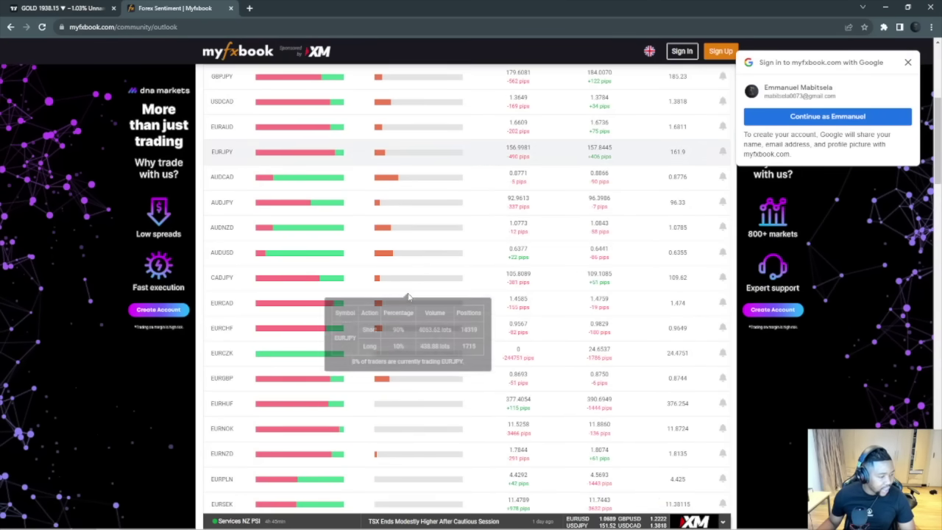
pyautogui.scroll(-10, 398, 333)
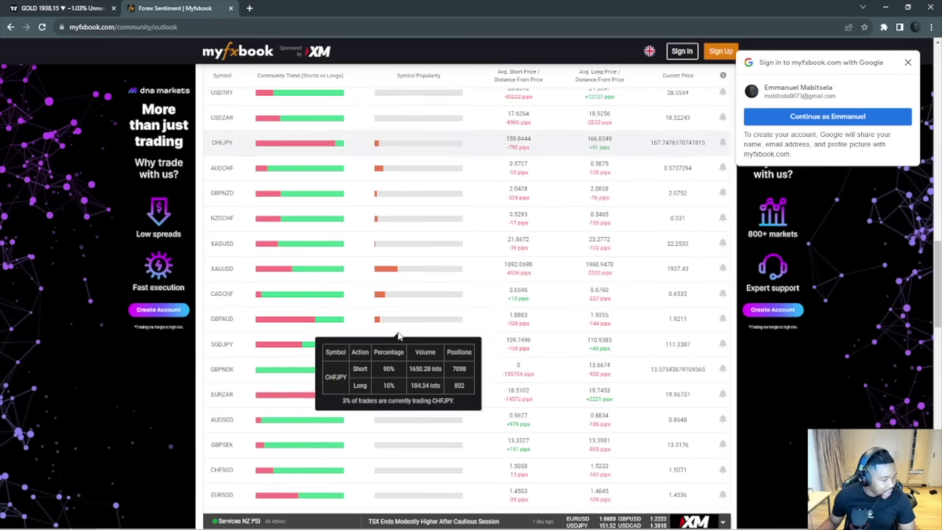
pyautogui.moveTo(318, 252)
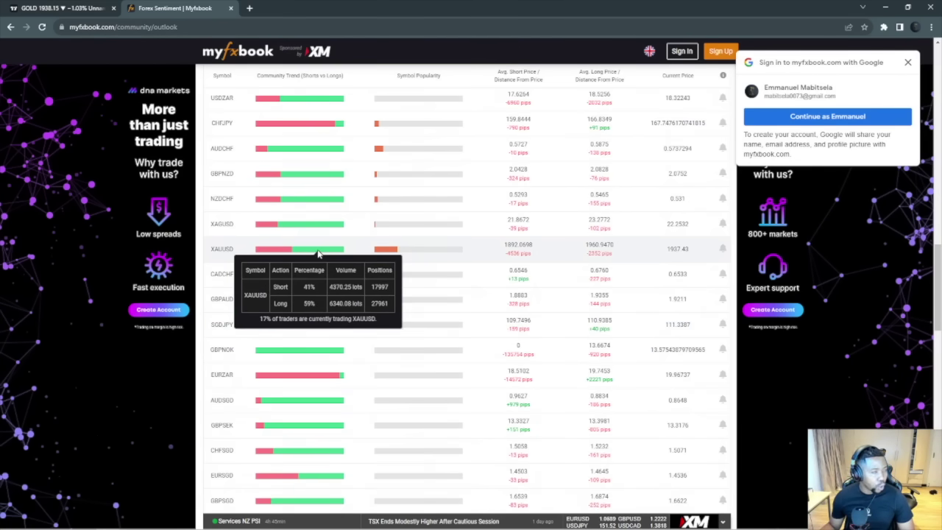
# Step: Return to the TradingView chart and change its symbol from GOLD to EURUSD
pyautogui.click(89, 12)
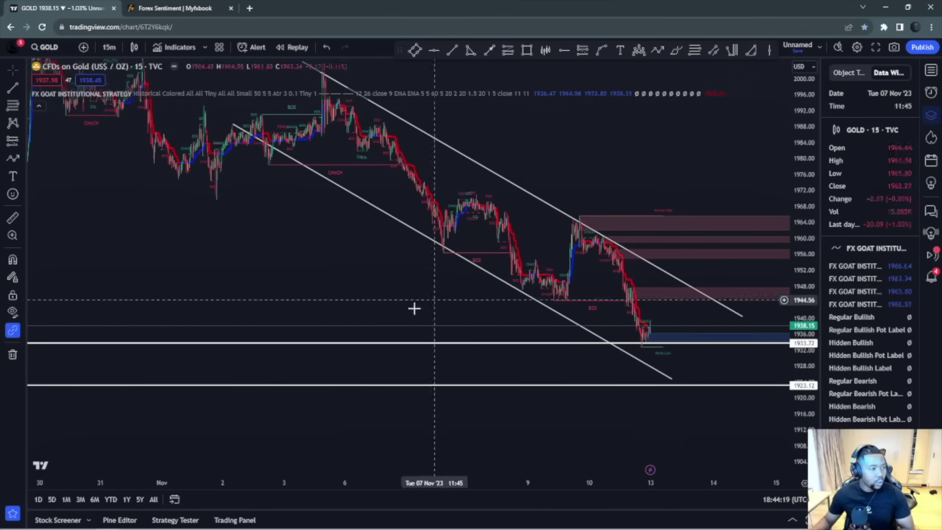
pyautogui.scroll(2, 422, 335)
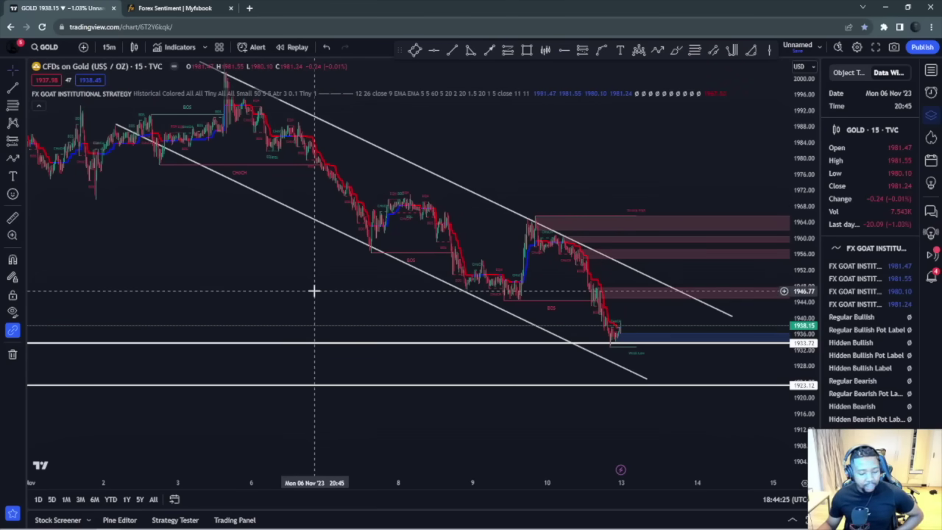
pyautogui.scroll(-1, 314, 290)
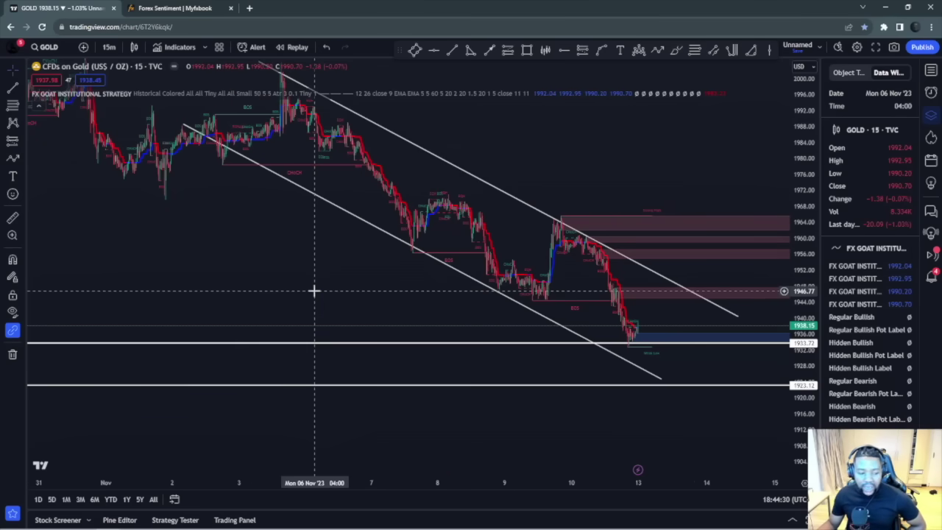
pyautogui.scroll(1, 314, 290)
pyautogui.scroll(1, 315, 290)
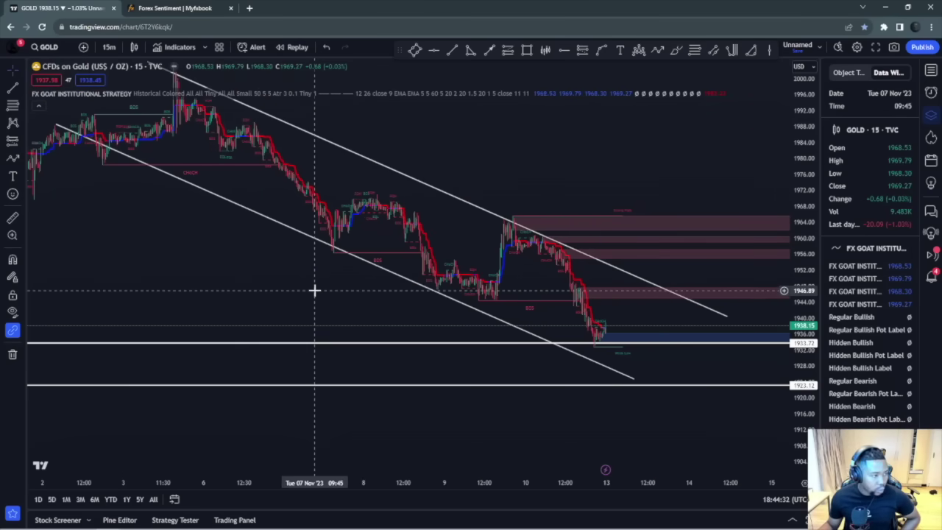
pyautogui.click(46, 47)
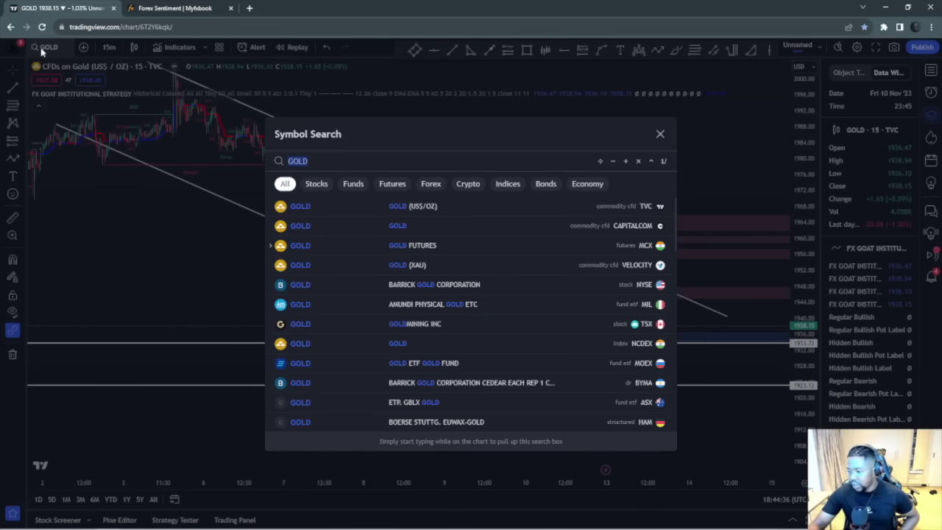
pyautogui.write('EURUSD')
pyautogui.press('Return')
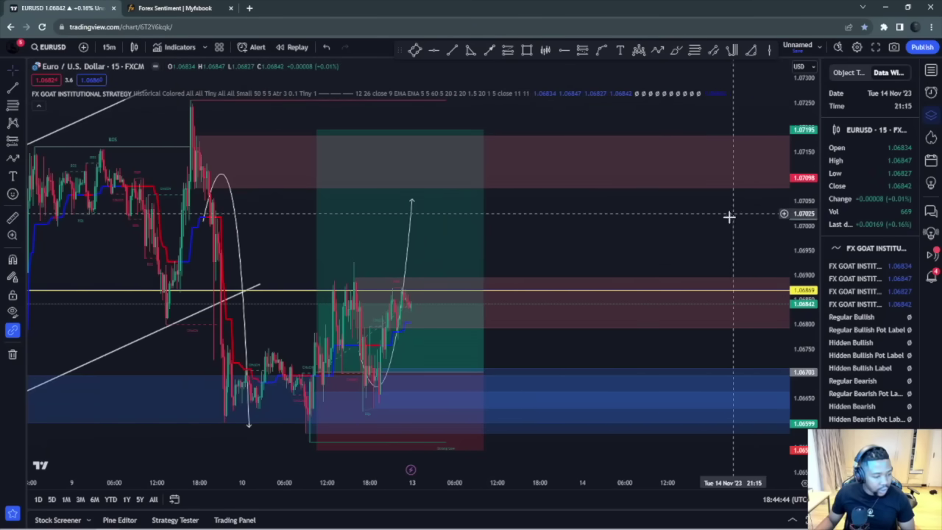
# Step: Compress the EURUSD price scale and remove all existing drawings from the chart
pyautogui.scroll(-5, 743, 220)
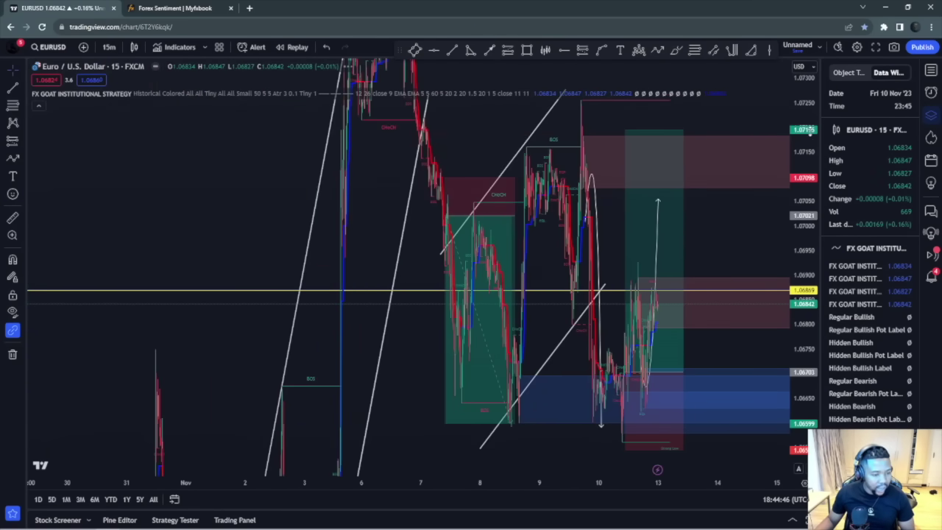
pyautogui.moveTo(809, 129); pyautogui.dragTo(809, 243)
pyautogui.scroll(2, 706, 403)
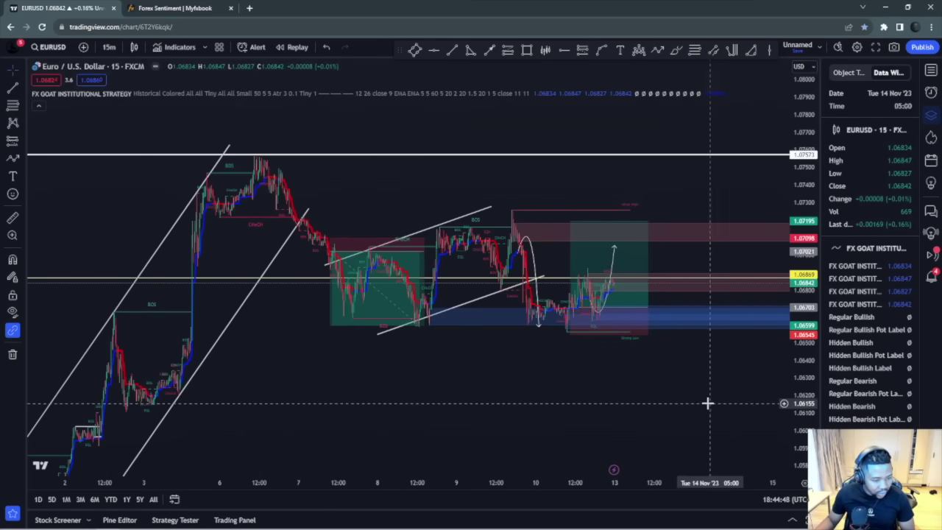
pyautogui.rightClick(402, 188)
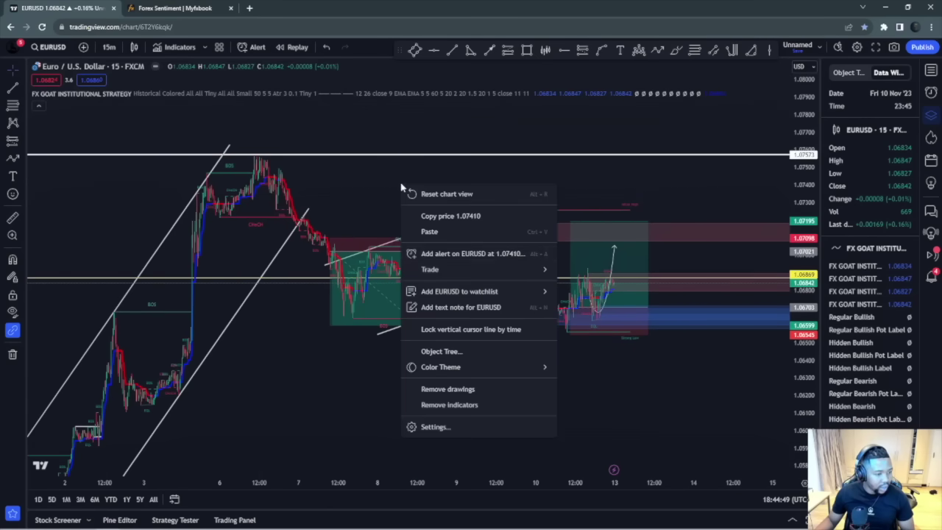
pyautogui.click(451, 389)
pyautogui.scroll(-3, 434, 345)
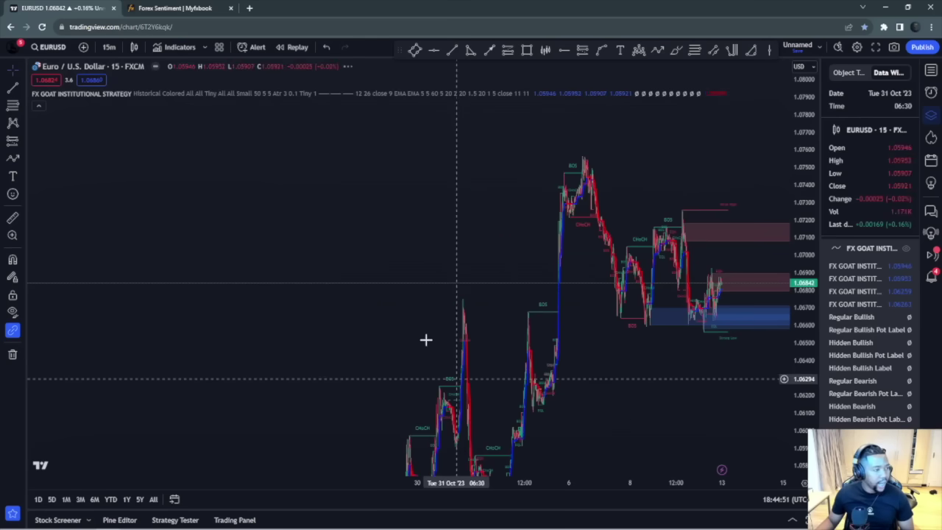
# Step: Switch EURUSD to the 1-day timeframe, reset the chart view and show the price history back to 2020
pyautogui.click(112, 50)
pyautogui.click(122, 287)
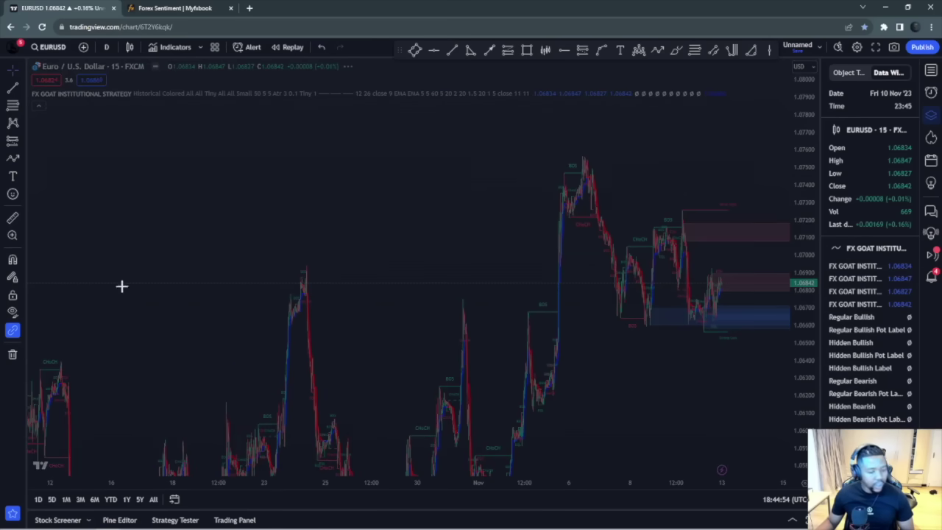
pyautogui.rightClick(524, 210)
pyautogui.click(552, 215)
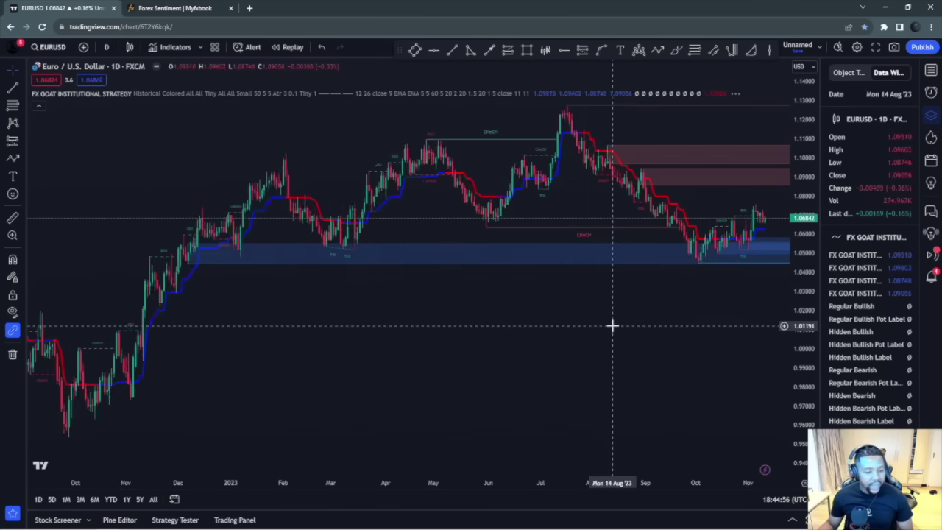
pyautogui.scroll(-5, 699, 332)
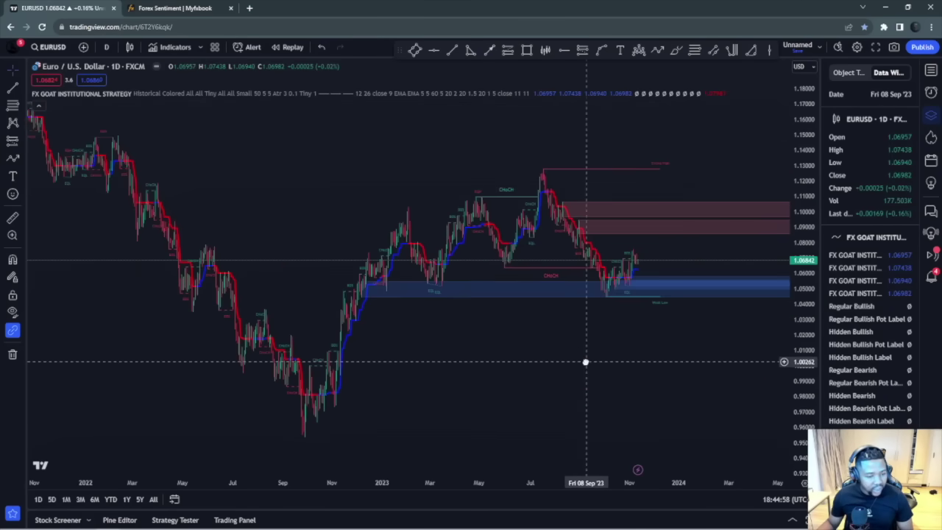
pyautogui.scroll(-4, 624, 354)
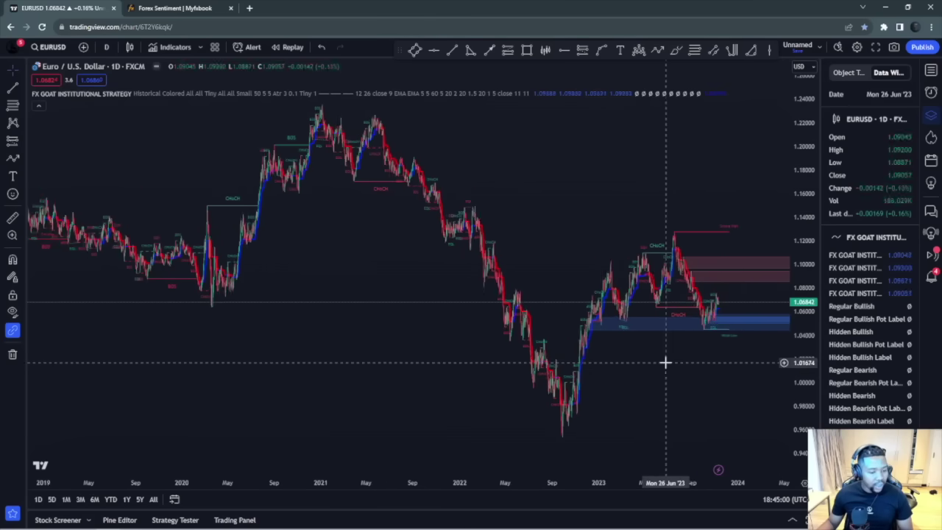
pyautogui.scroll(2, 664, 362)
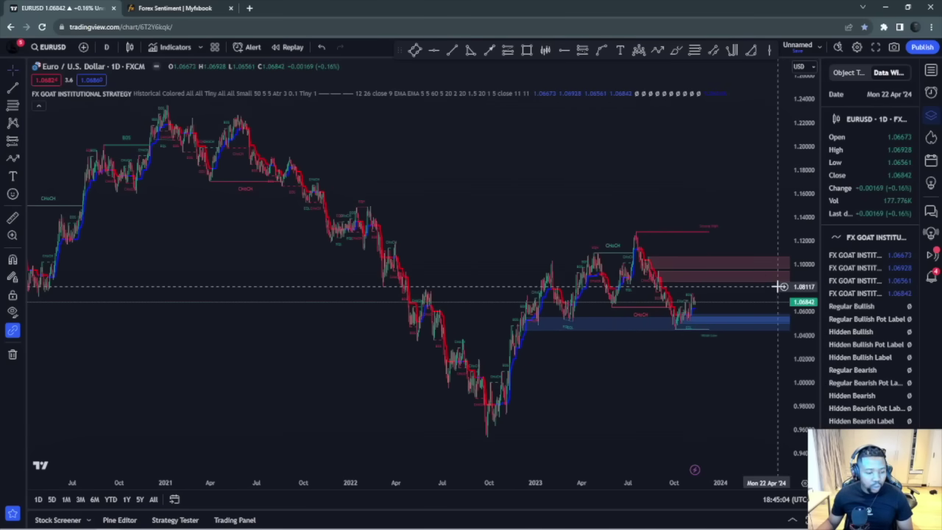
# Step: Draw an ascending trend line from the September 2022 low to February 2024 and place a parallel copy along the highs
pyautogui.click(734, 301)
pyautogui.click(483, 437)
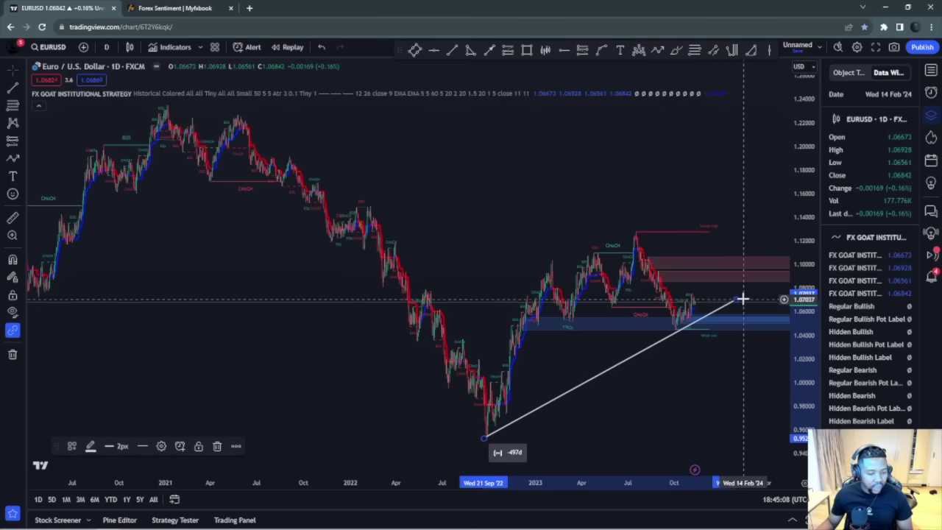
pyautogui.moveTo(736, 300); pyautogui.dragTo(745, 290)
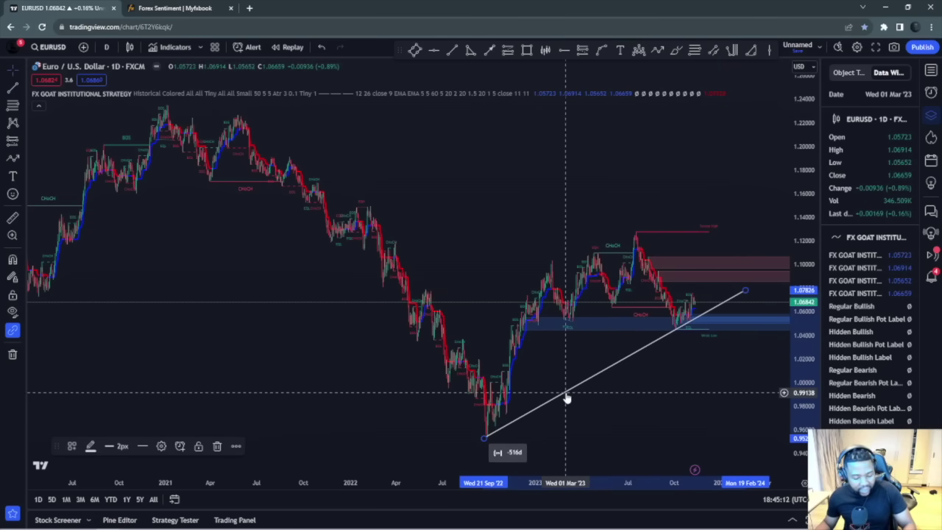
pyautogui.moveTo(563, 397); pyautogui.dragTo(494, 297)
pyautogui.moveTo(681, 199); pyautogui.dragTo(687, 210)
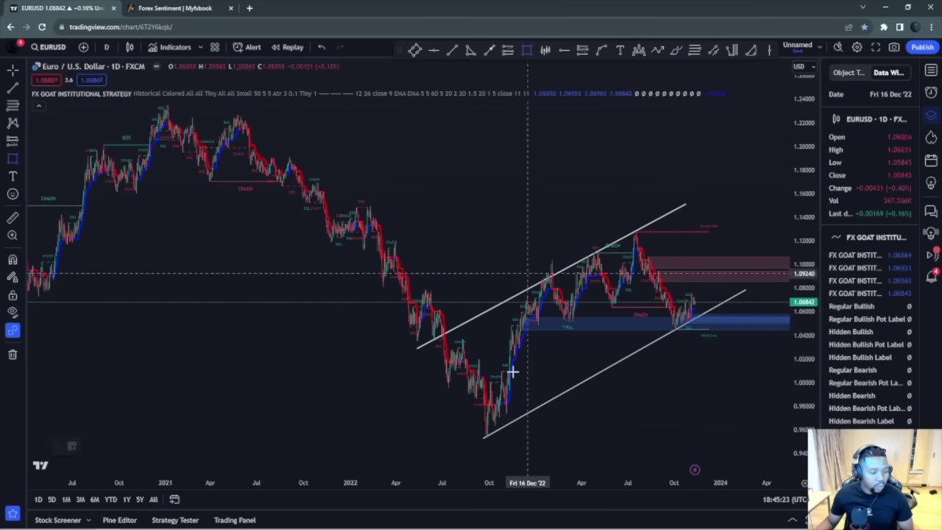
# Step: Mark the September 2022 low zone with a rectangle and draw a descending trend line from the May 2021 high to February 2023
pyautogui.moveTo(477, 420)
pyautogui.mouseDown()
pyautogui.moveTo(800, 439)
pyautogui.moveTo(770, 438)
pyautogui.mouseUp()
pyautogui.doubleClick(736, 429)
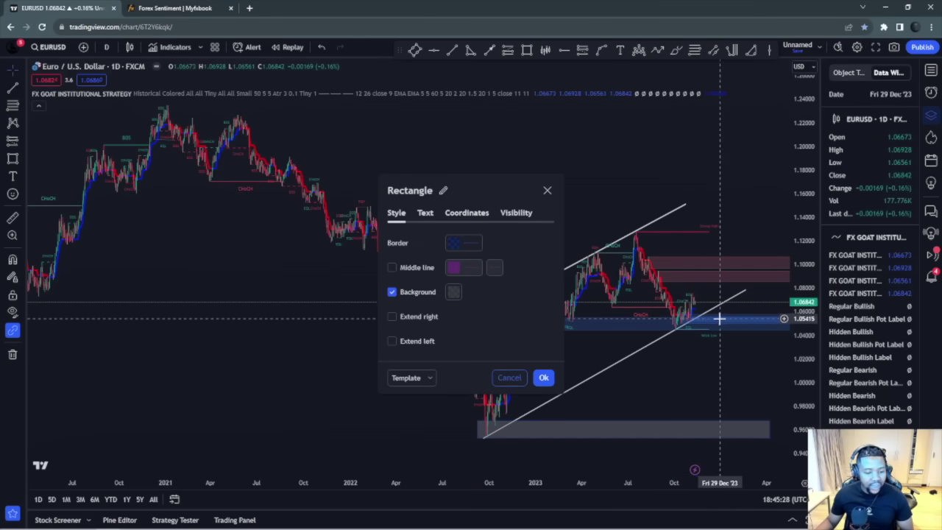
pyautogui.press('Escape')
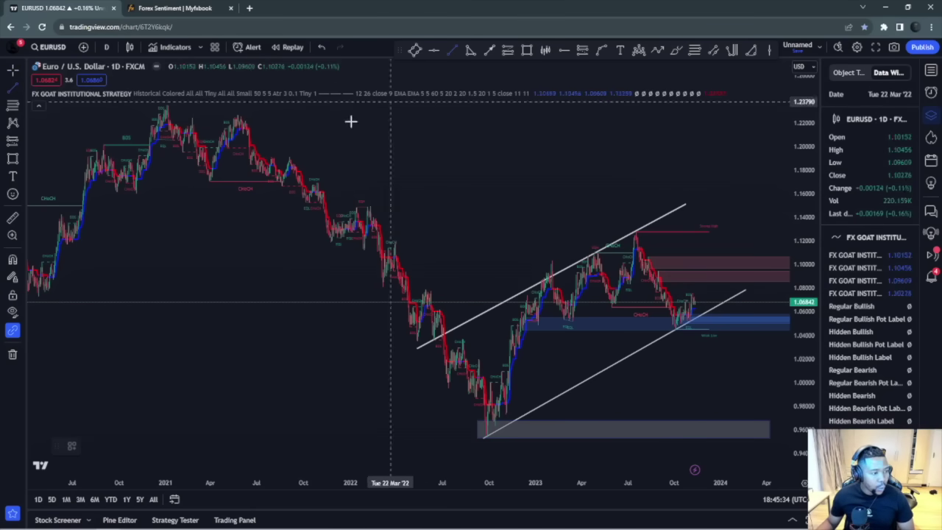
pyautogui.click(241, 112)
pyautogui.click(559, 351)
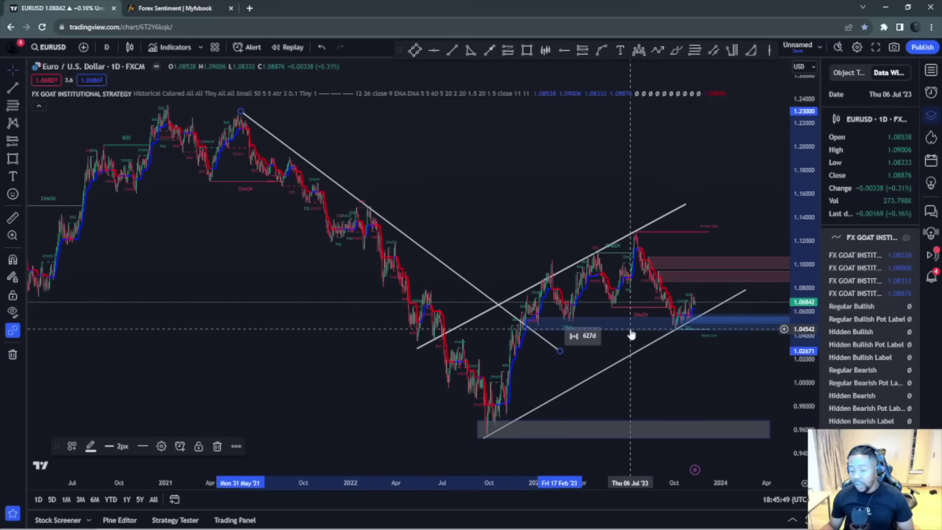
# Step: Switch EURUSD to the 1-hour timeframe and draw a descending channel with parallel trend lines over the decline from the July 2023 high
pyautogui.click(107, 47)
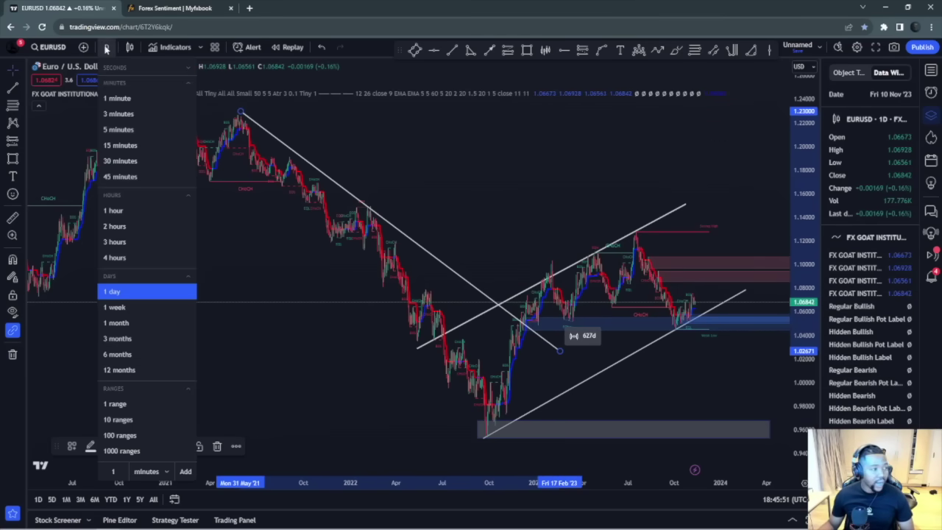
pyautogui.click(115, 212)
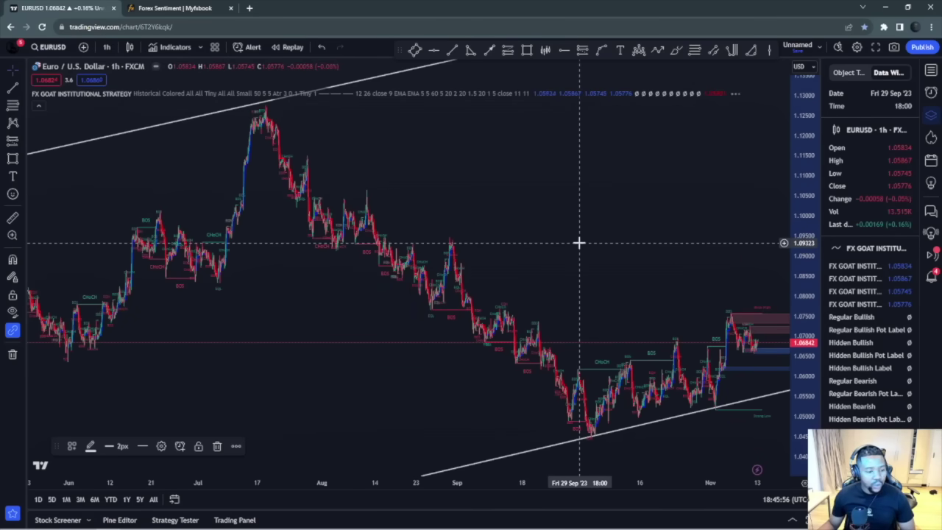
pyautogui.moveTo(319, 324); pyautogui.dragTo(226, 323)
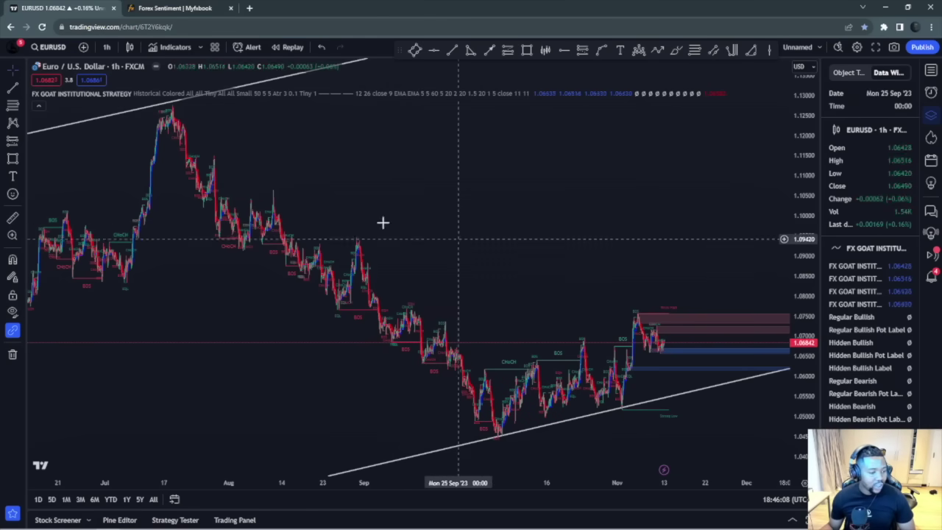
pyautogui.click(452, 50)
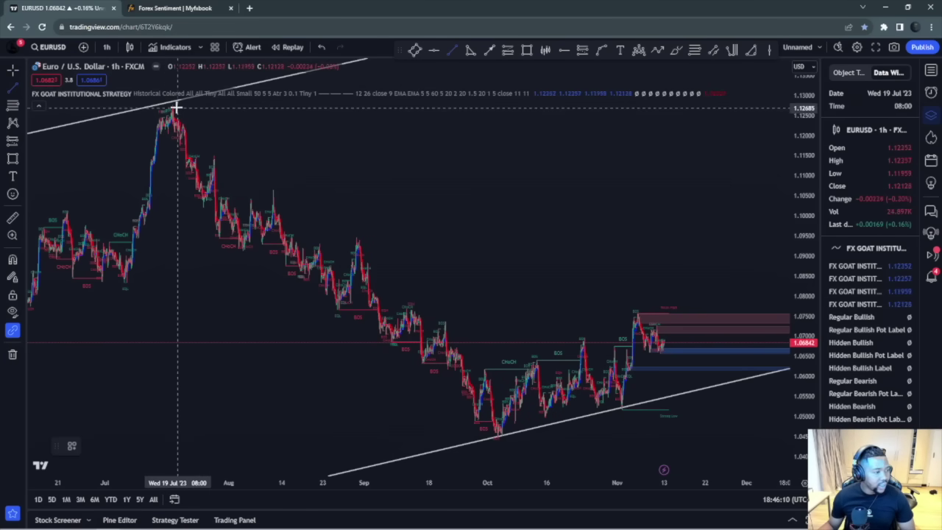
pyautogui.click(175, 108)
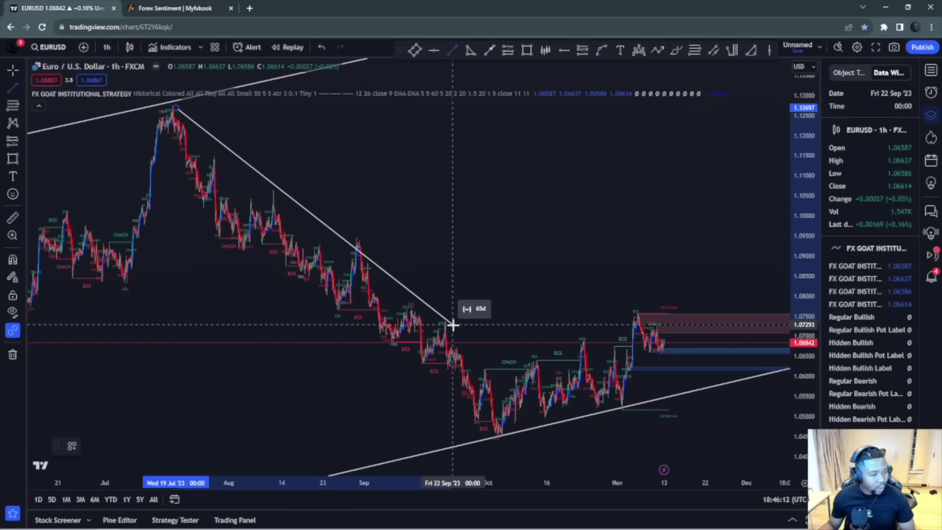
pyautogui.click(598, 411)
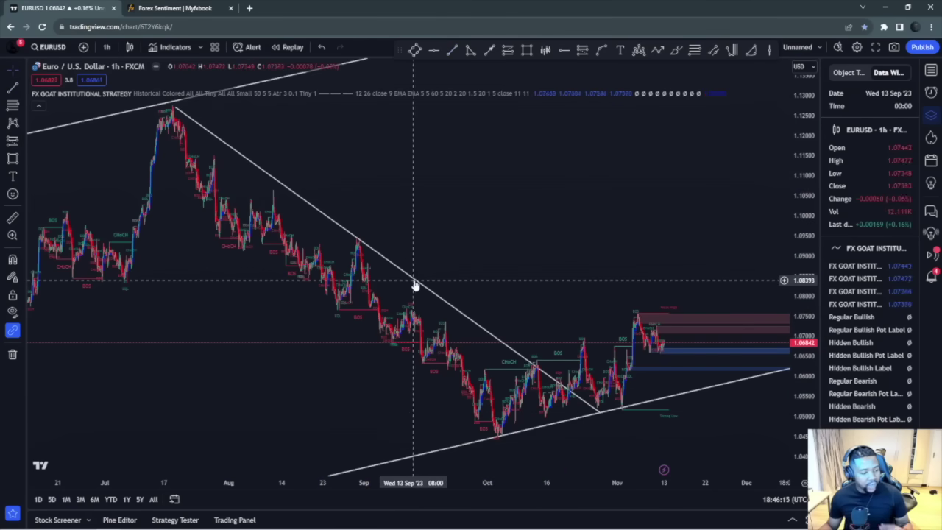
pyautogui.moveTo(377, 331); pyautogui.dragTo(351, 338)
# Step: Examine the 1-hour price action from the descending channel's breakout to the supply and demand zones of early November
pyautogui.scroll(5, 532, 395)
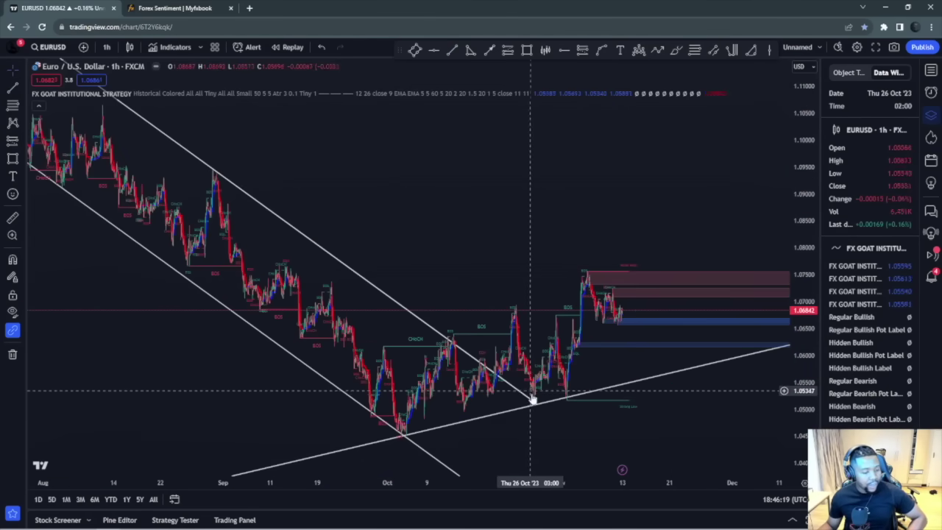
pyautogui.scroll(2, 351, 400)
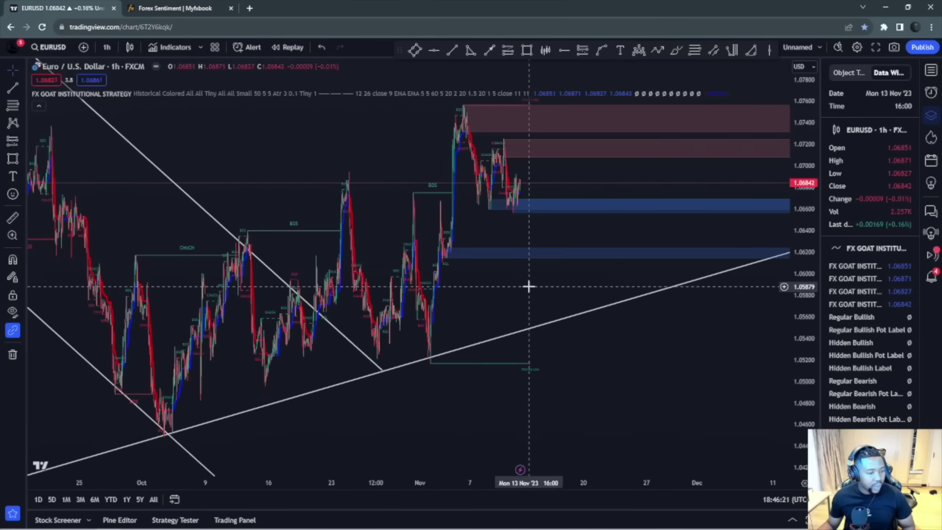
pyautogui.scroll(-3, 544, 293)
pyautogui.scroll(-1, 560, 302)
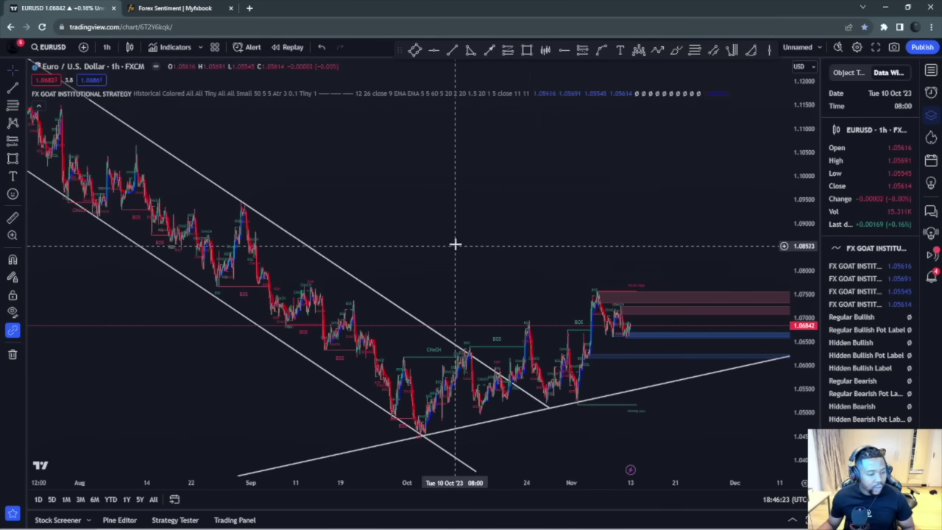
pyautogui.scroll(4, 457, 241)
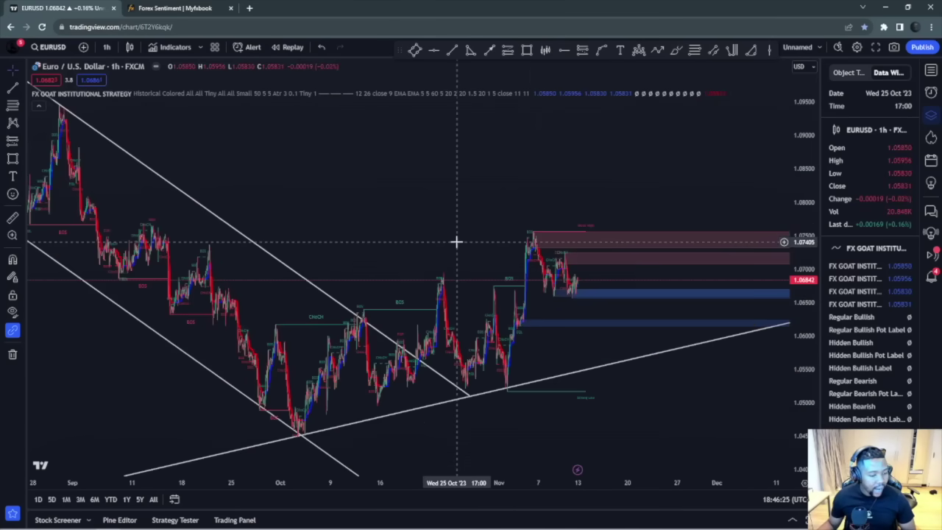
pyautogui.moveTo(532, 296); pyautogui.dragTo(685, 272)
pyautogui.scroll(3, 686, 272)
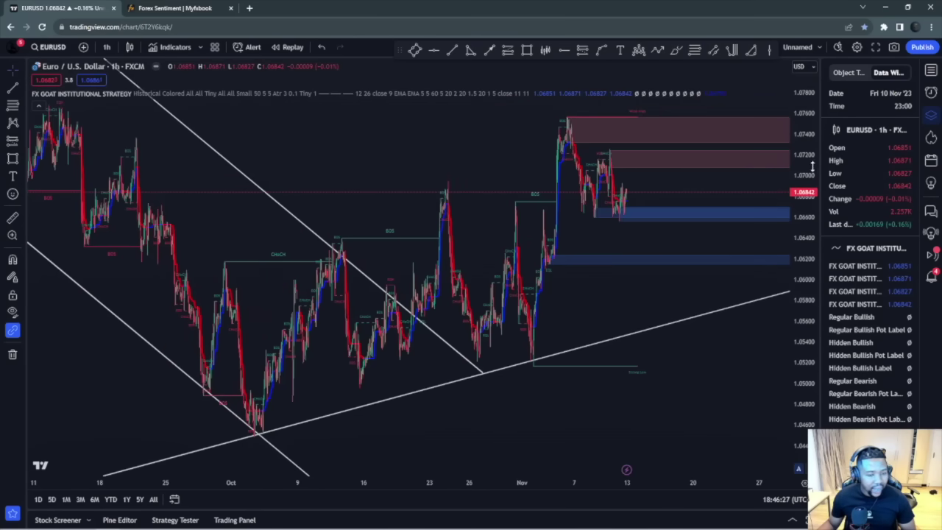
pyautogui.moveTo(382, 319); pyautogui.dragTo(538, 353)
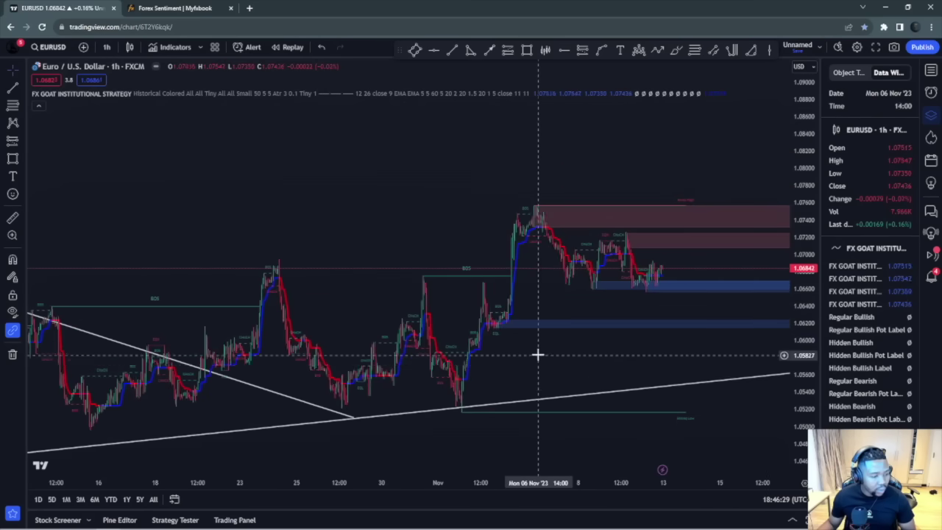
pyautogui.scroll(3, 529, 356)
pyautogui.scroll(-1, 492, 328)
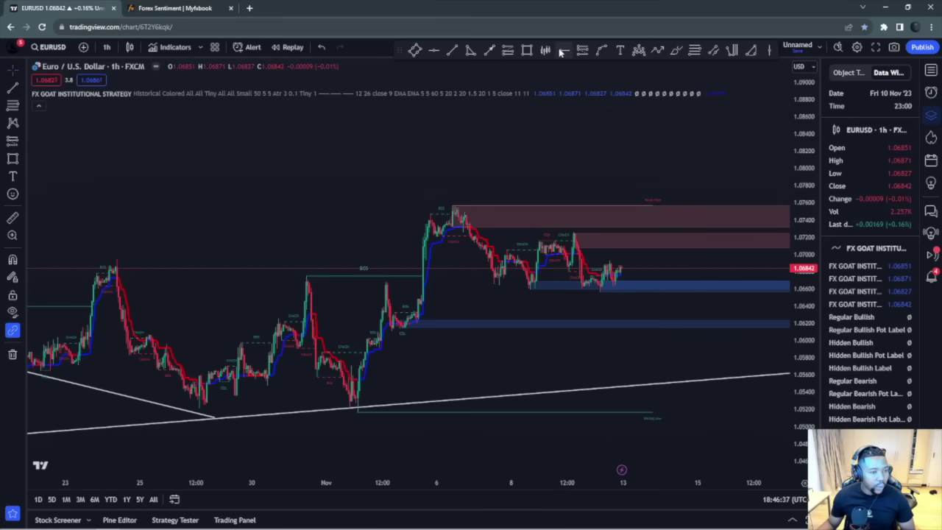
# Step: Place horizontal rays at 1.06864 and 1.06682 from the October highs across the current price area
pyautogui.click(86, 265)
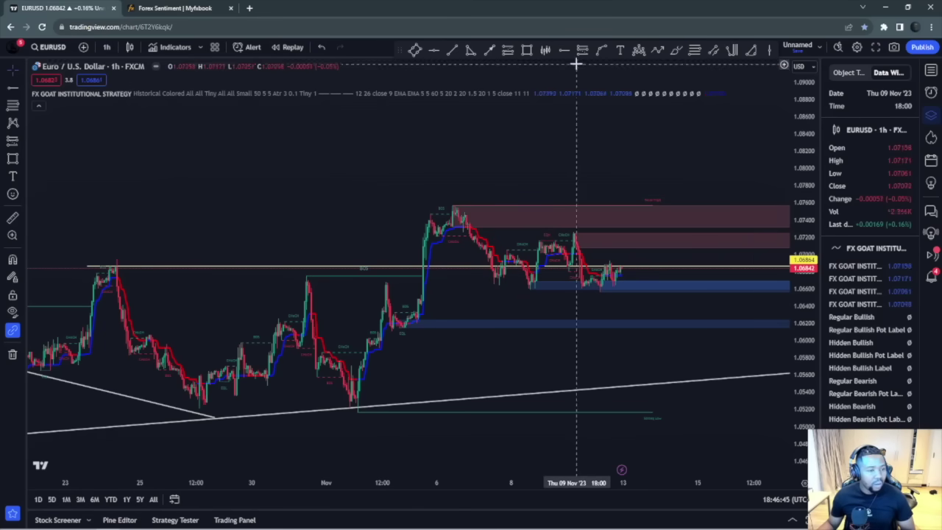
pyautogui.click(63, 281)
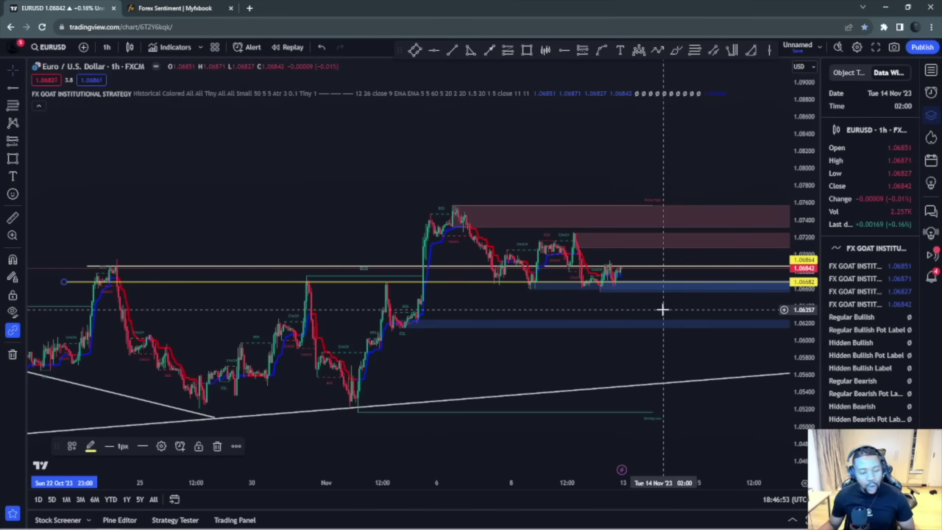
pyautogui.scroll(-2, 662, 310)
pyautogui.scroll(1, 662, 310)
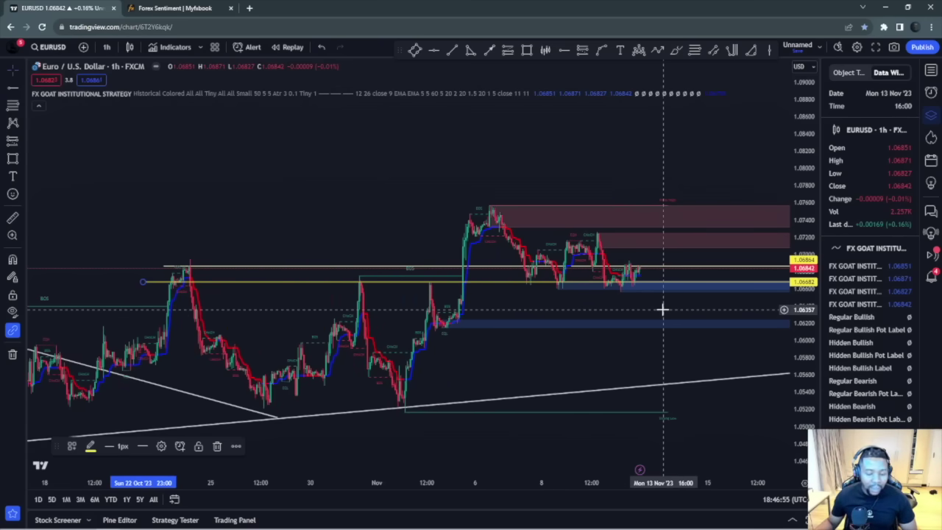
# Step: Switch EURUSD to the 30-minute timeframe and reset the chart view
pyautogui.click(102, 49)
pyautogui.click(121, 160)
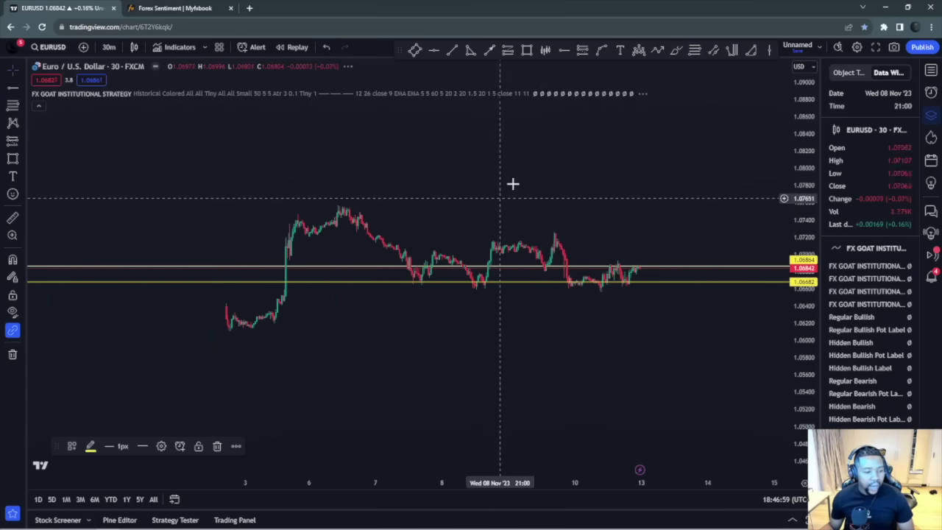
pyautogui.rightClick(550, 183)
pyautogui.scroll(2, 572, 188)
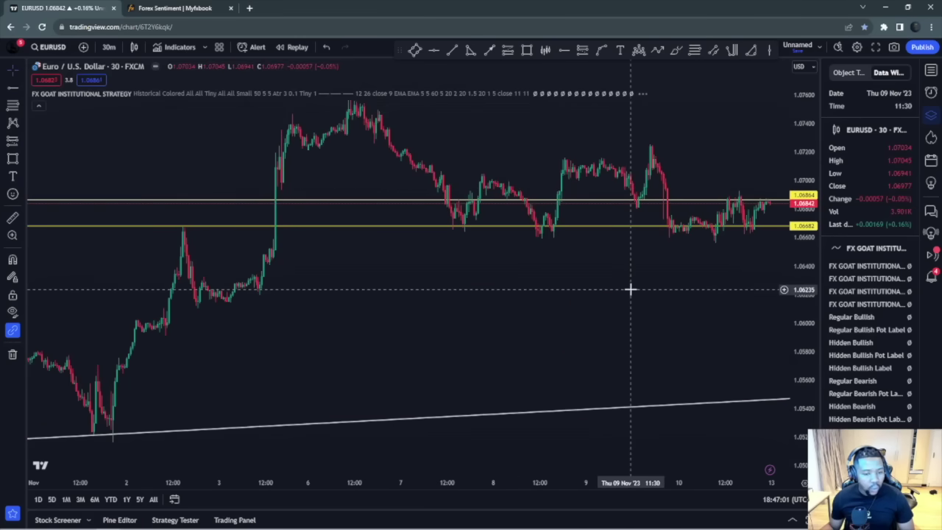
pyautogui.moveTo(685, 294); pyautogui.dragTo(591, 299)
pyautogui.rightClick(592, 298)
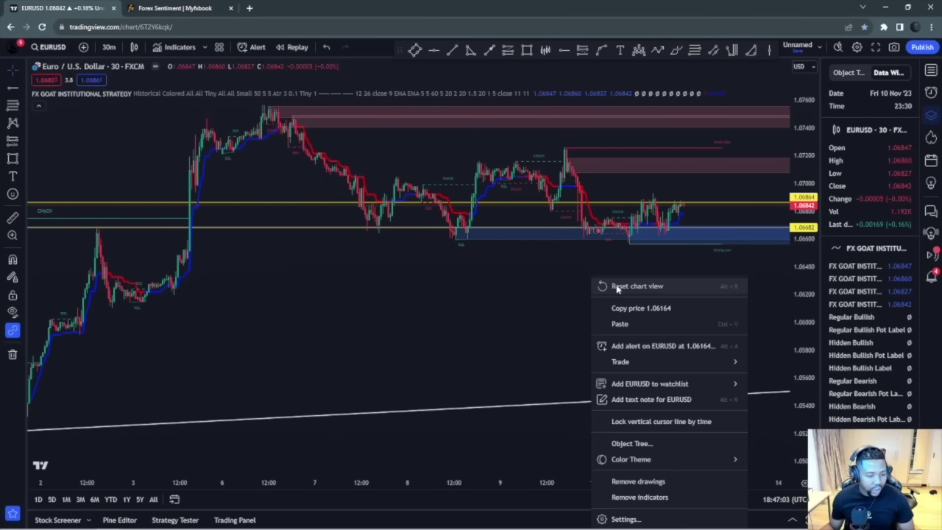
pyautogui.click(633, 286)
# Step: Place a long position at 1.06720 with the stop at 1.06640 and the target at 1.07099, and narrow its time span
pyautogui.scroll(-2, 650, 334)
pyautogui.moveTo(670, 248); pyautogui.dragTo(570, 258)
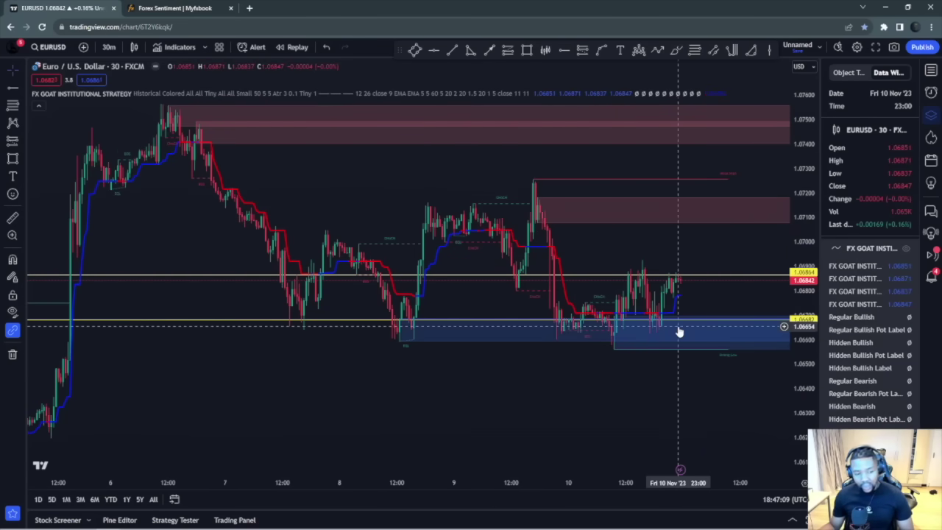
pyautogui.scroll(2, 679, 331)
pyautogui.click(507, 50)
pyautogui.click(602, 384)
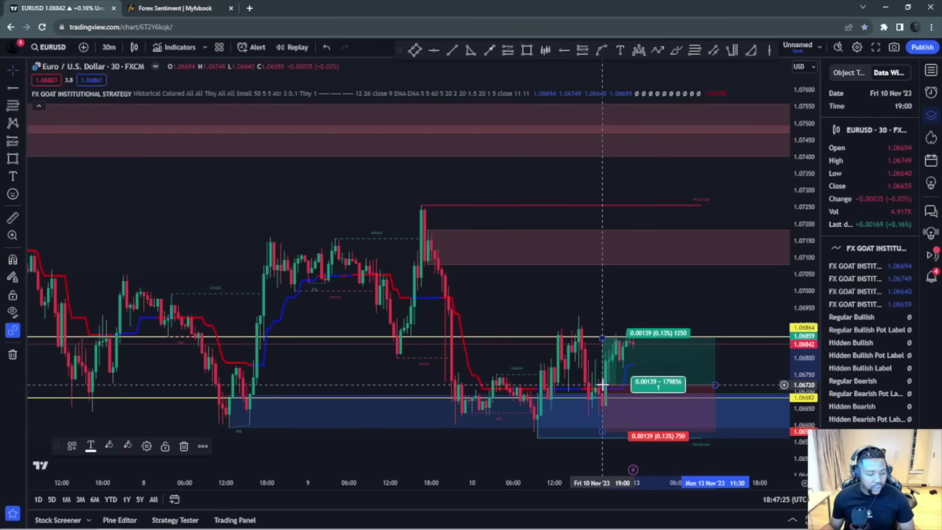
pyautogui.moveTo(604, 428); pyautogui.dragTo(603, 411)
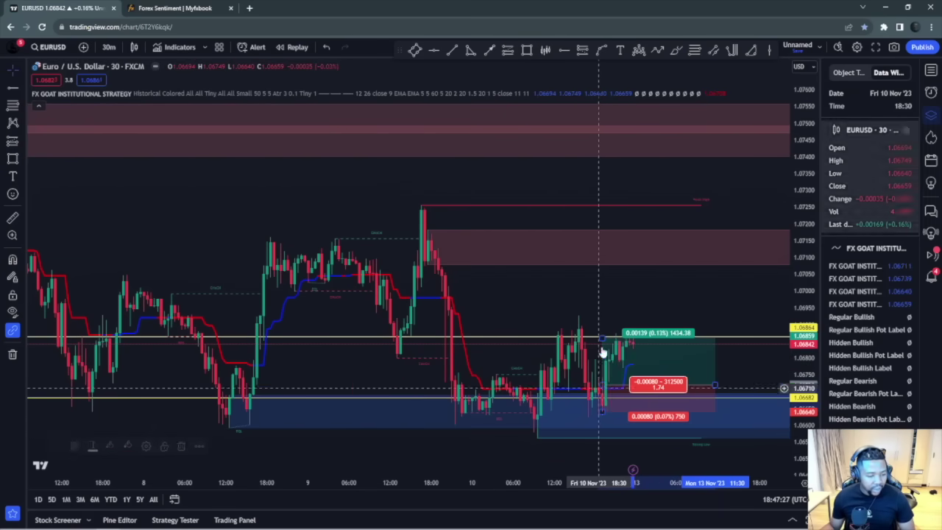
pyautogui.moveTo(603, 337); pyautogui.dragTo(603, 259)
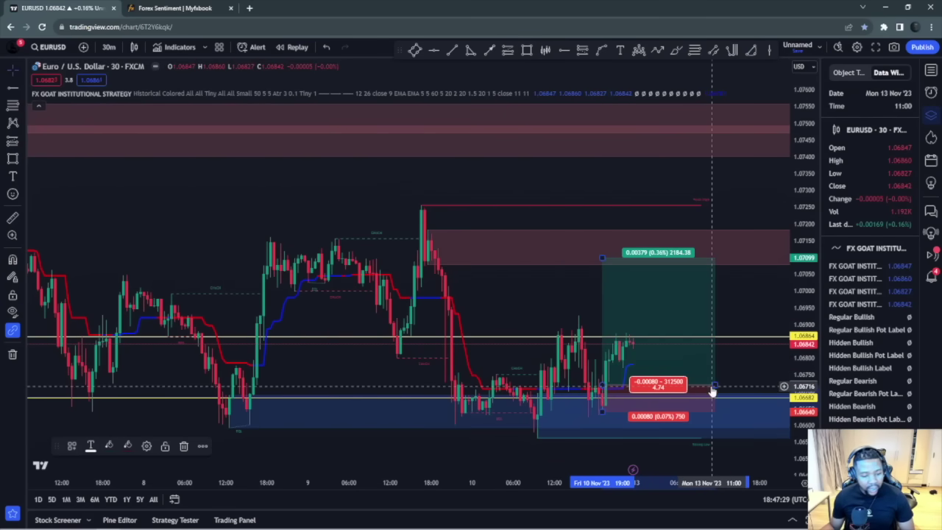
pyautogui.moveTo(715, 384); pyautogui.dragTo(695, 384)
pyautogui.click(740, 366)
# Step: Draw a descending trend line from the 6 November high at 1.07573 through the 9 November high and past the current price
pyautogui.scroll(-3, 782, 305)
pyautogui.scroll(3, 714, 413)
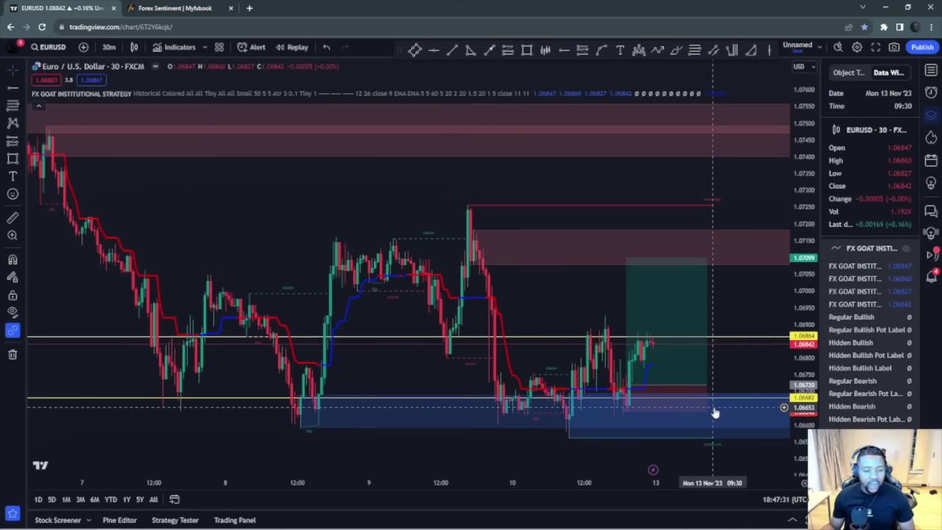
pyautogui.scroll(-4, 713, 412)
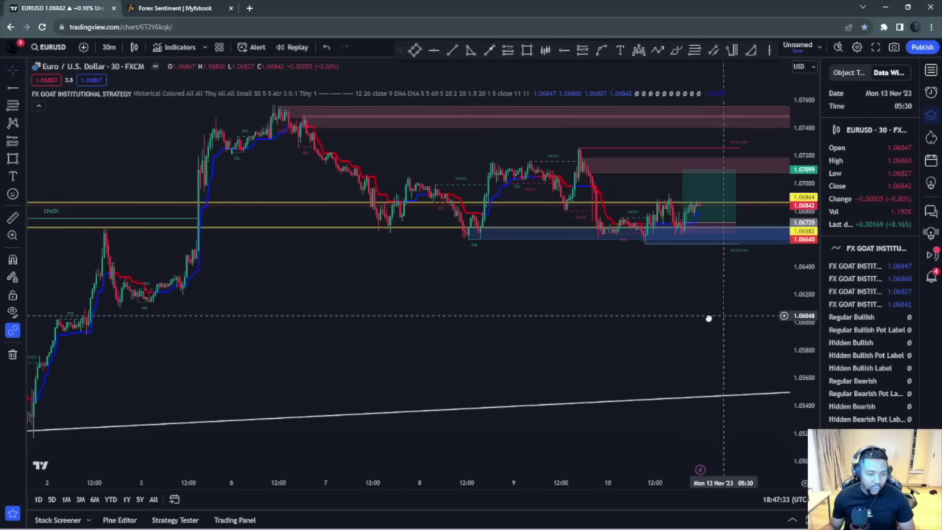
pyautogui.scroll(2, 660, 330)
pyautogui.scroll(2, 660, 329)
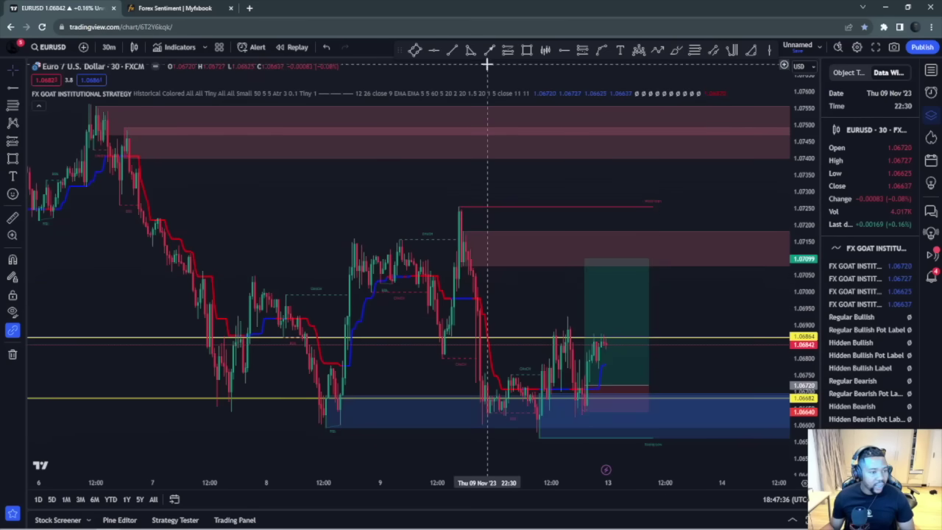
pyautogui.click(452, 51)
pyautogui.click(86, 101)
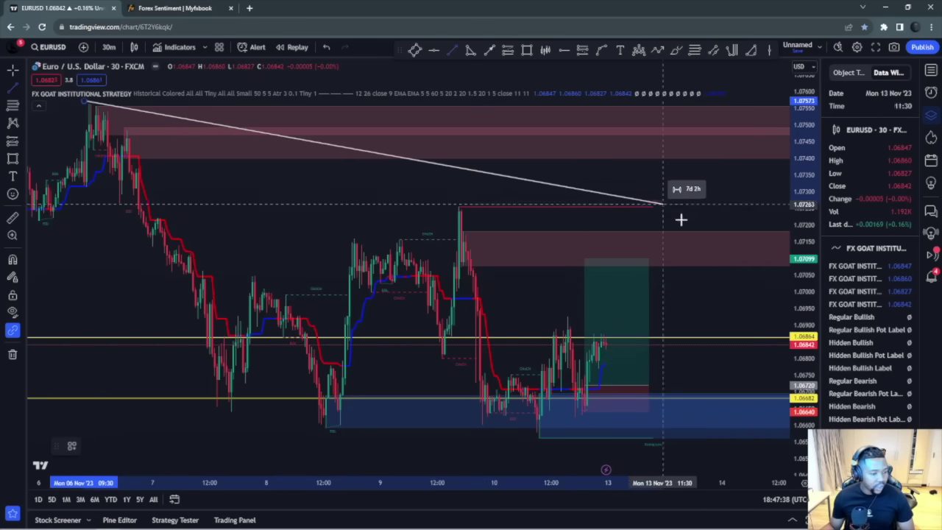
pyautogui.click(758, 290)
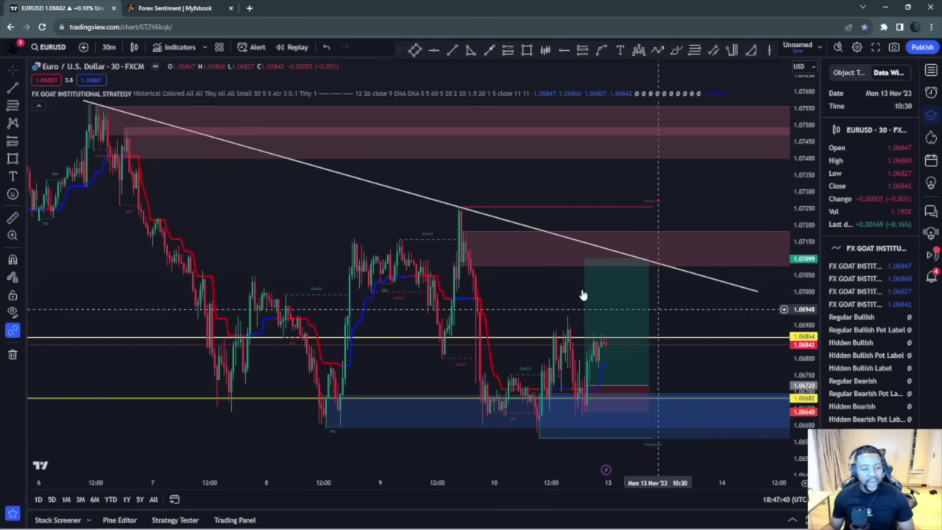
# Step: Place a long position at 1.07176 with stop 1.07108 and target 1.07376, and draw a curved arrow dipping to its stop area and rising past the target
pyautogui.click(579, 52)
pyautogui.click(669, 234)
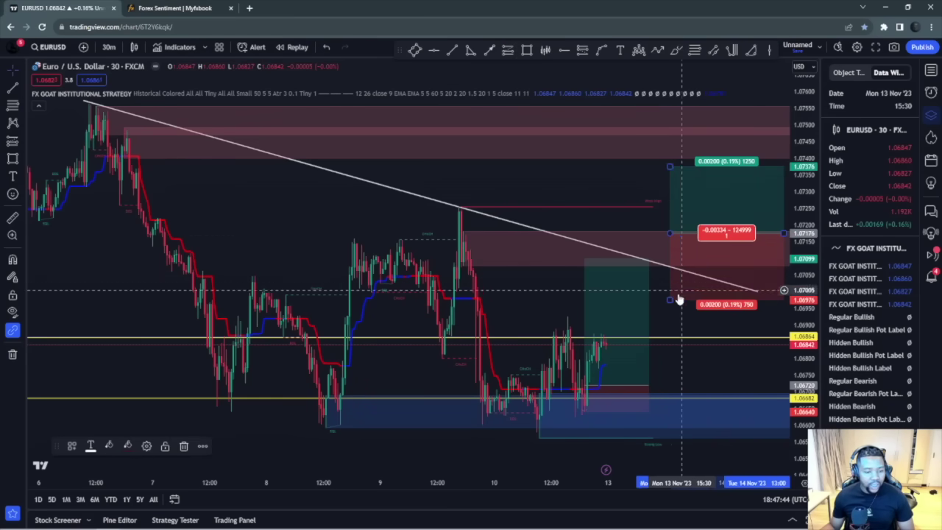
pyautogui.moveTo(671, 302)
pyautogui.mouseDown()
pyautogui.moveTo(729, 259)
pyautogui.moveTo(770, 250)
pyautogui.moveTo(733, 206)
pyautogui.mouseUp()
pyautogui.scroll(2, 662, 155)
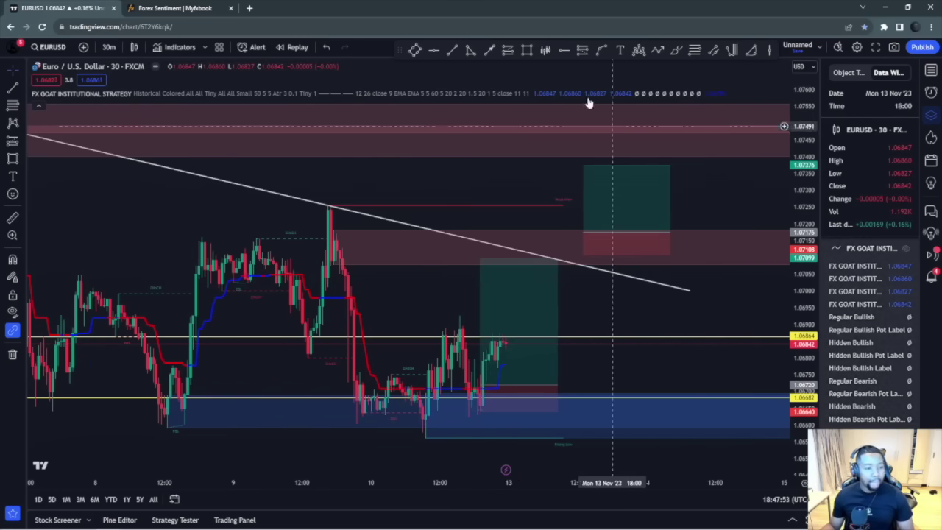
pyautogui.click(601, 51)
pyautogui.moveTo(571, 222); pyautogui.dragTo(624, 136)
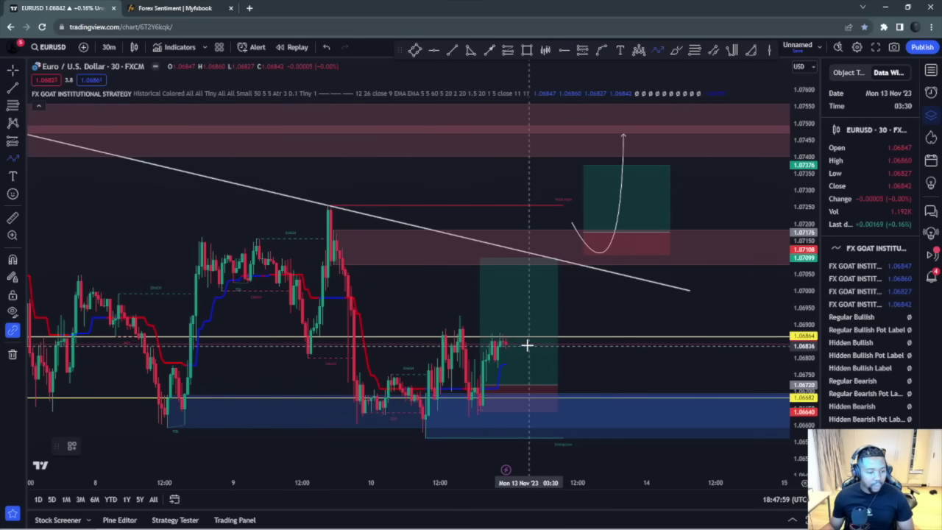
# Step: Sketch a zigzag breakout-and-retest path from the current price, and delete it along with the upper long position and its curved arrow
pyautogui.moveTo(526, 345)
pyautogui.mouseDown()
pyautogui.moveTo(544, 218)
pyautogui.moveTo(572, 258)
pyautogui.mouseUp()
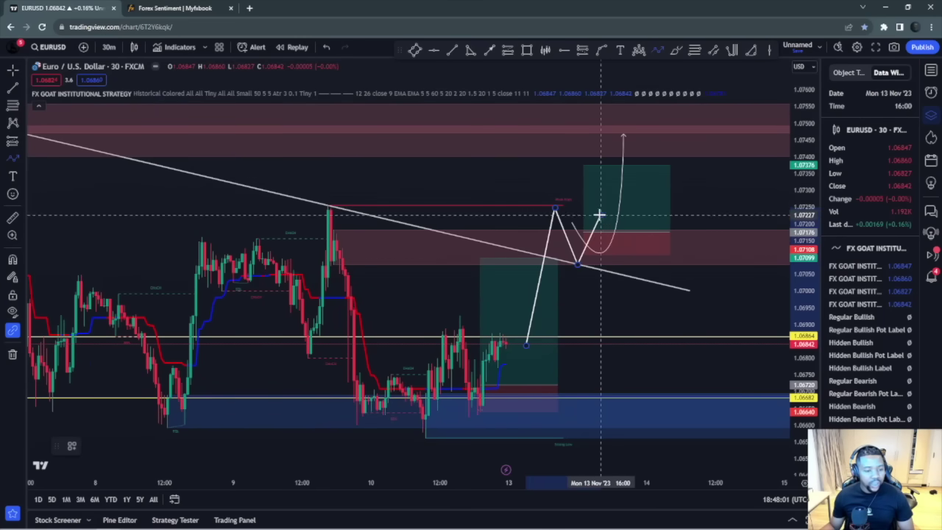
pyautogui.moveTo(600, 214); pyautogui.dragTo(608, 231)
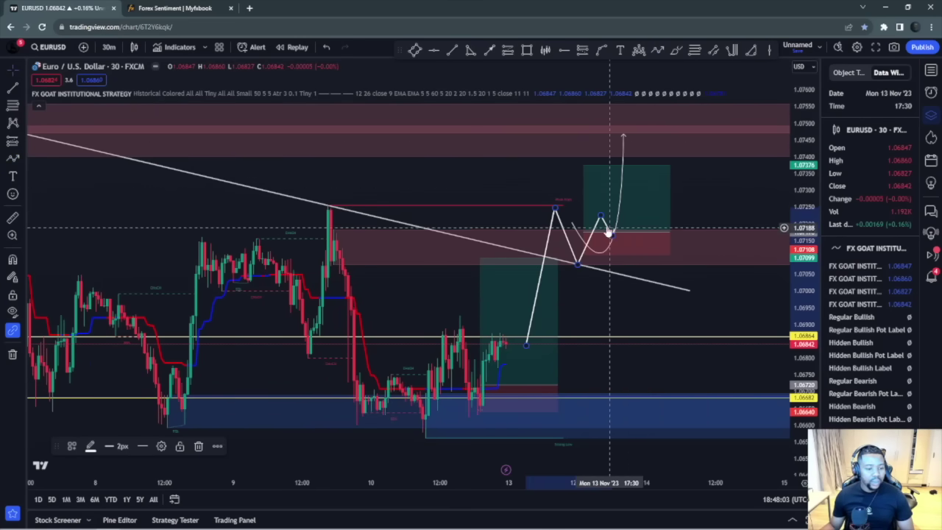
pyautogui.press('Delete')
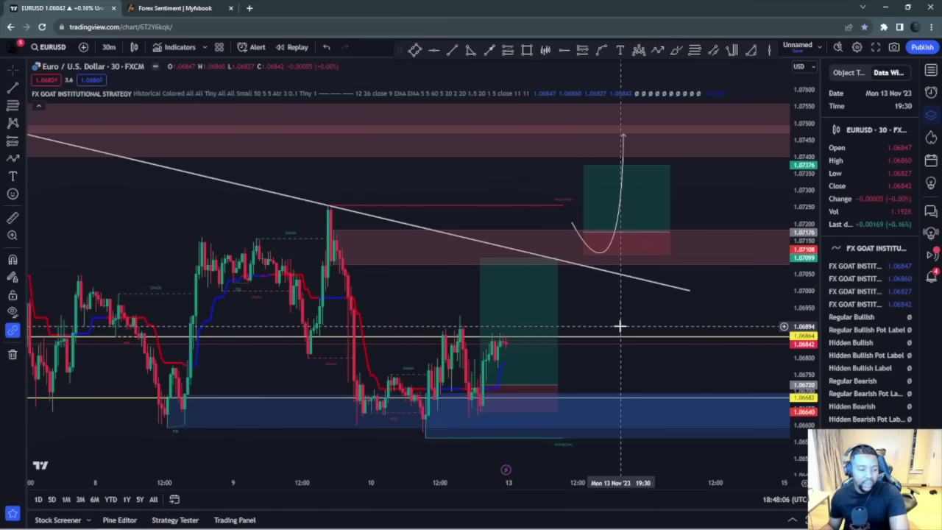
pyautogui.scroll(-2, 620, 326)
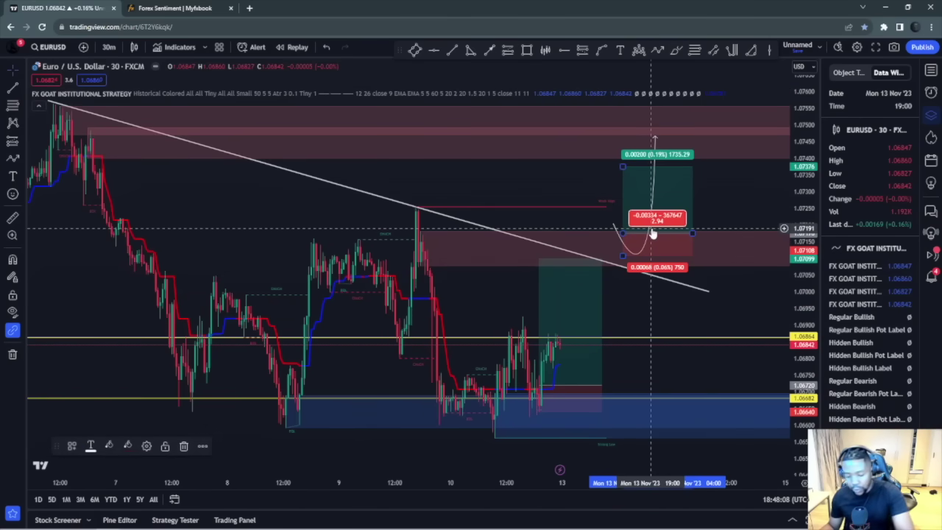
pyautogui.scroll(-3, 655, 295)
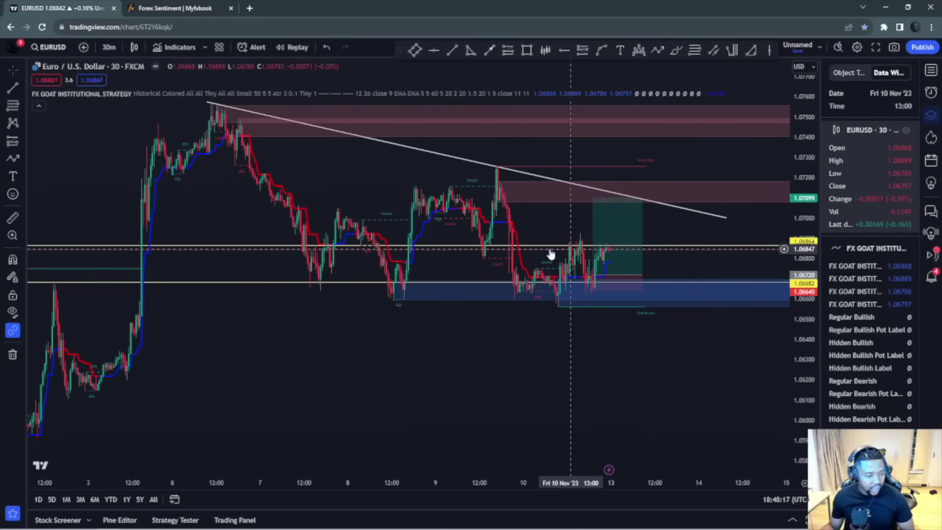
# Step: Duplicate the descending trend line and place the copy along the 7 and 8 November lows as the channel's lower boundary
pyautogui.scroll(-2, 657, 376)
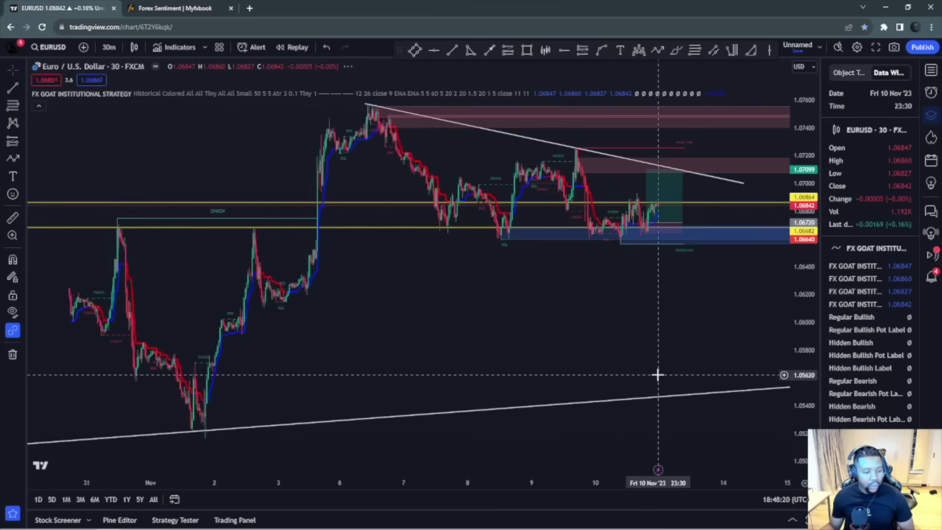
pyautogui.scroll(-1, 657, 375)
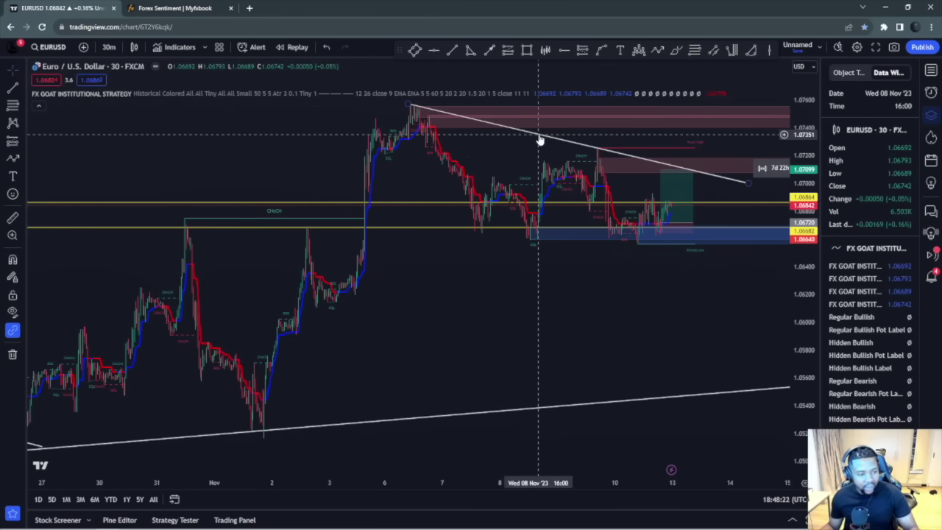
pyautogui.moveTo(540, 140)
pyautogui.mouseDown()
pyautogui.moveTo(504, 243)
pyautogui.moveTo(497, 240)
pyautogui.mouseUp()
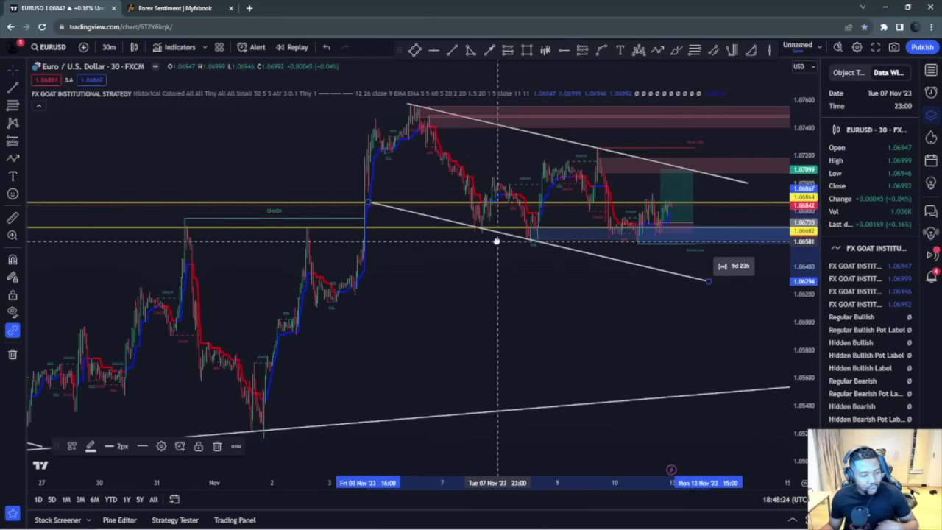
pyautogui.click(521, 265)
pyautogui.scroll(3, 561, 292)
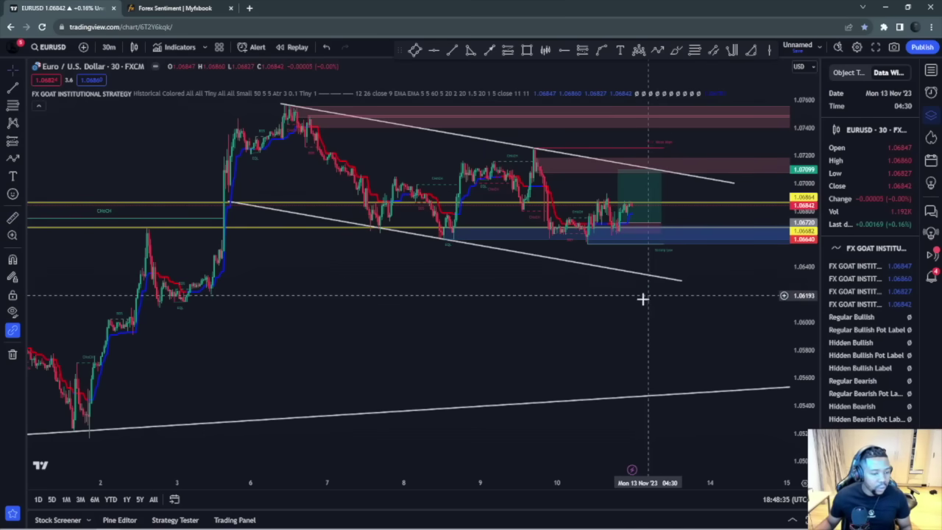
pyautogui.scroll(1, 625, 317)
pyautogui.scroll(1, 699, 336)
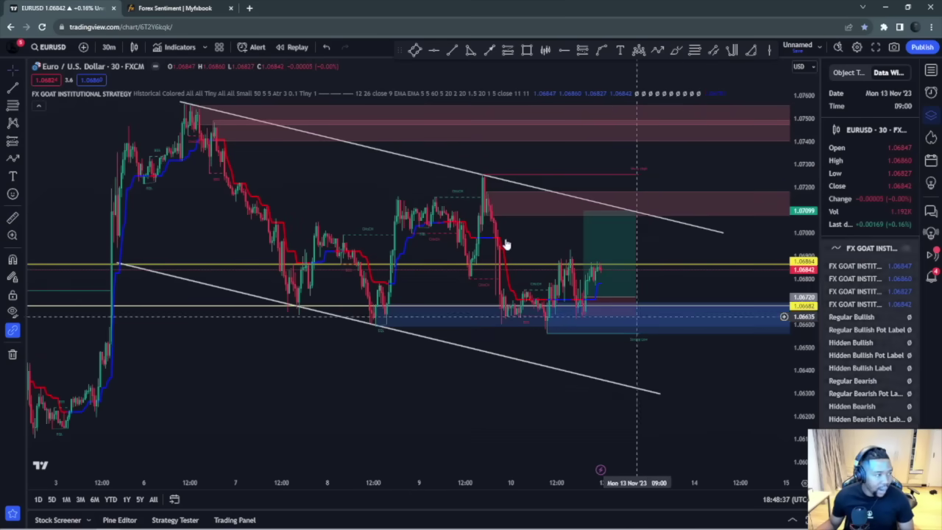
# Step: Check the EURUSD short versus long sentiment on Myfxbook and return to the TradingView chart
pyautogui.click(213, 8)
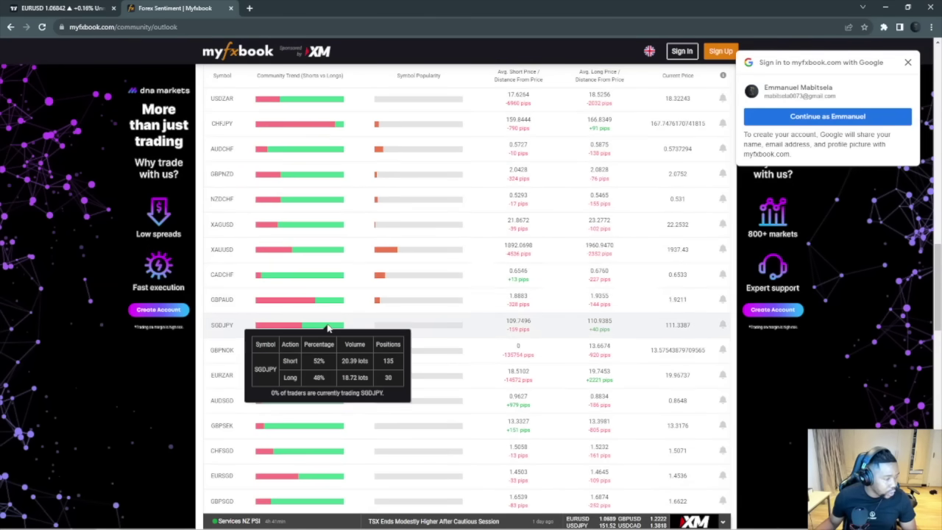
pyautogui.scroll(10, 328, 329)
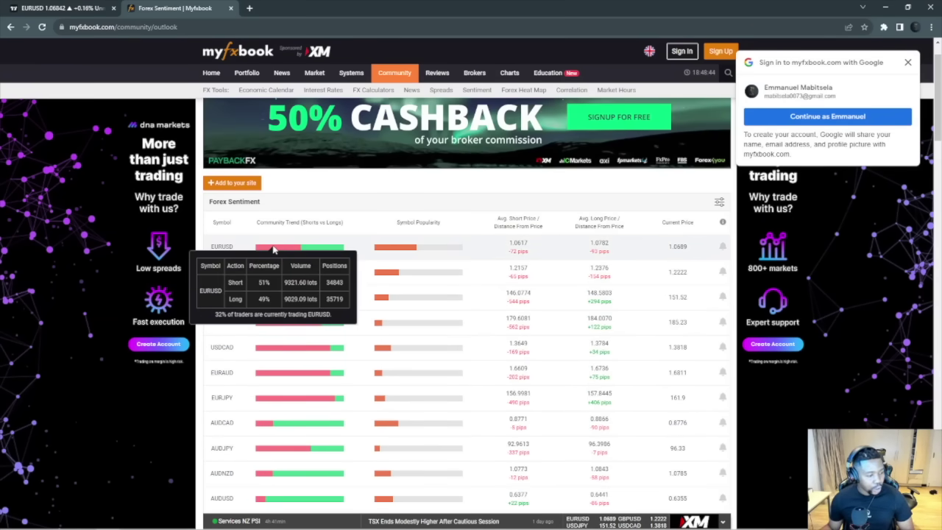
pyautogui.click(58, 12)
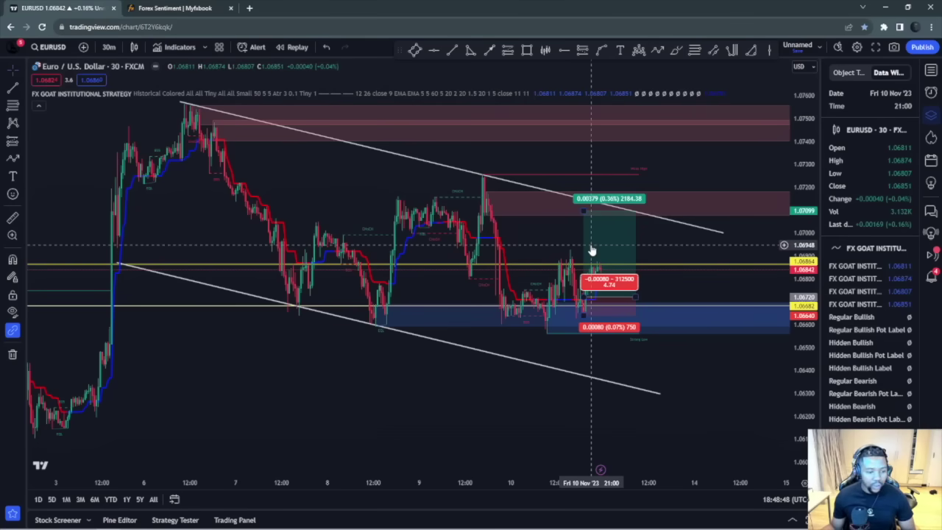
pyautogui.scroll(2, 606, 336)
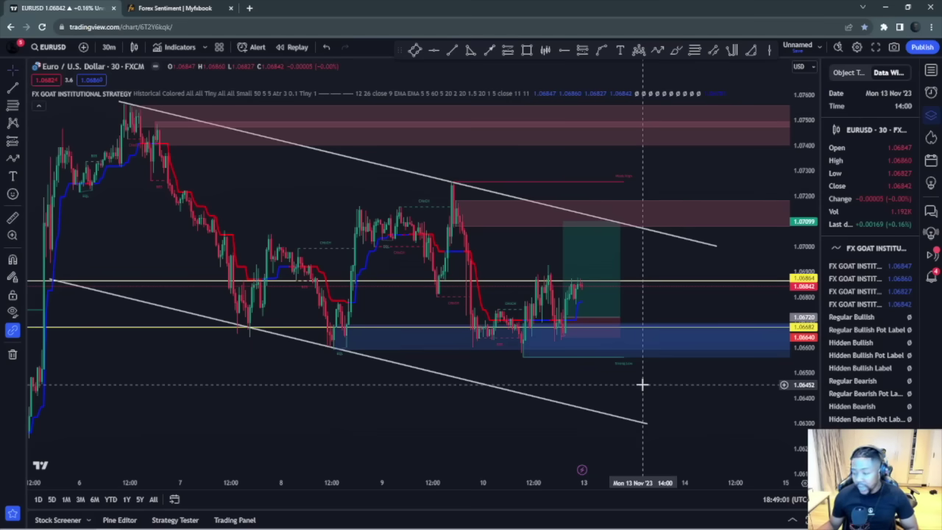
pyautogui.scroll(-2, 642, 384)
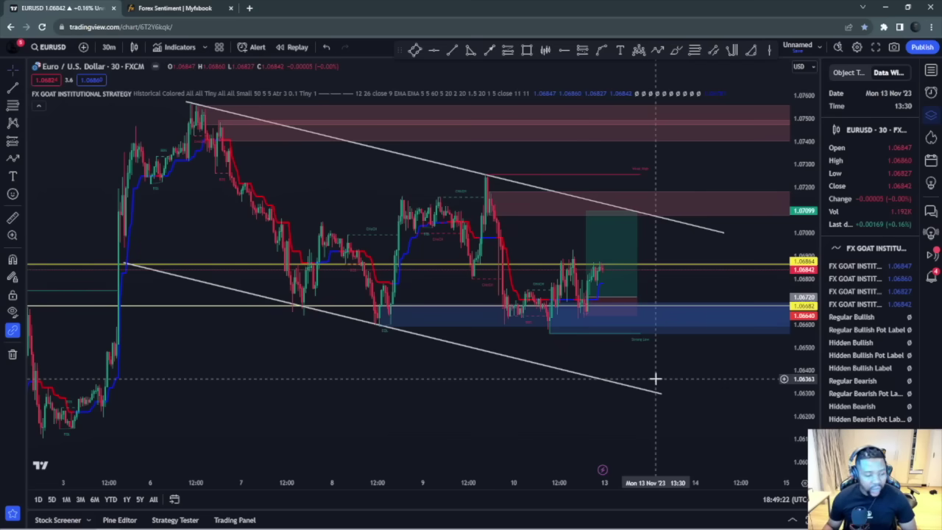
pyautogui.scroll(1, 655, 379)
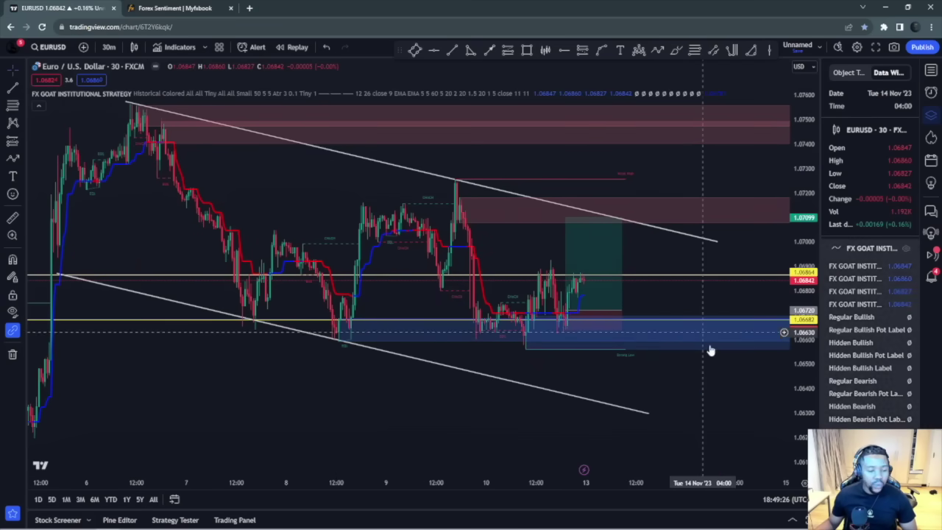
pyautogui.scroll(-1, 693, 382)
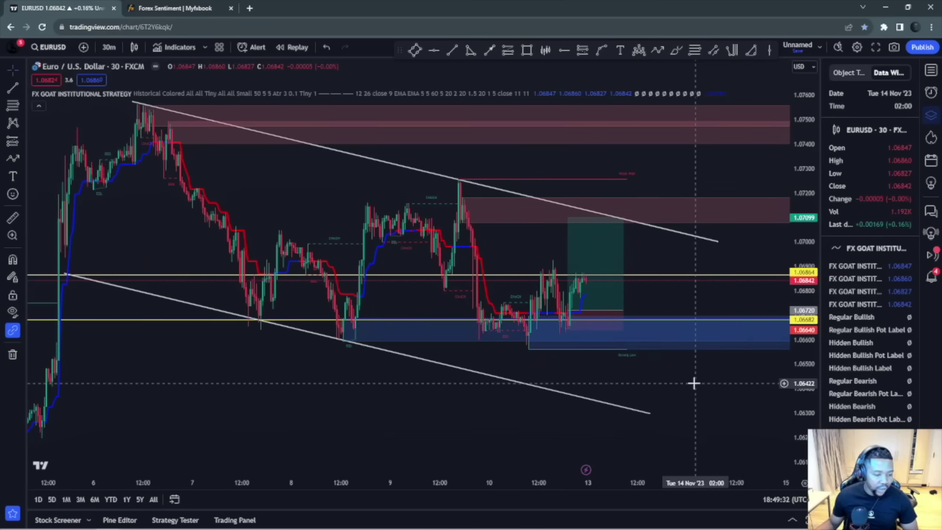
pyautogui.rightClick(693, 383)
pyautogui.click(647, 370)
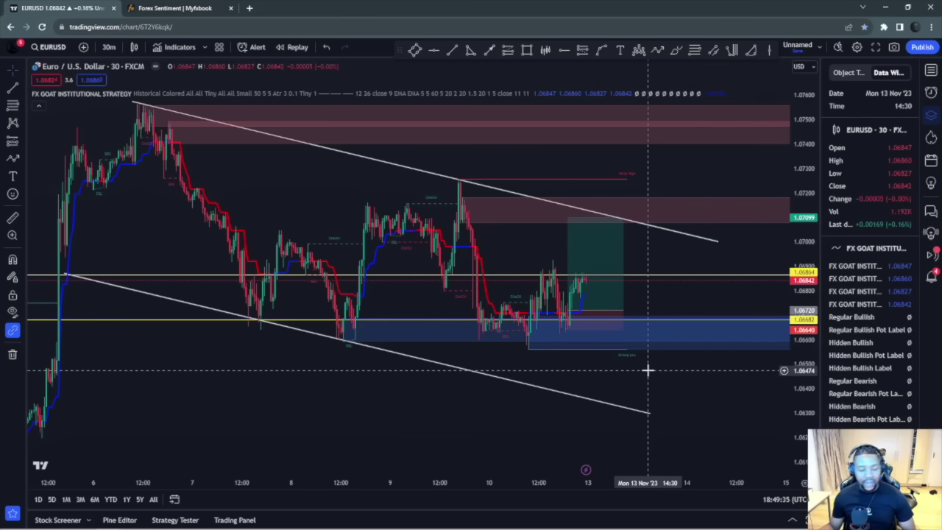
# Step: Place a short position below the blue demand zone at 1.06571 with the stop at 1.06701 and the target at 1.06091
pyautogui.scroll(-2, 648, 370)
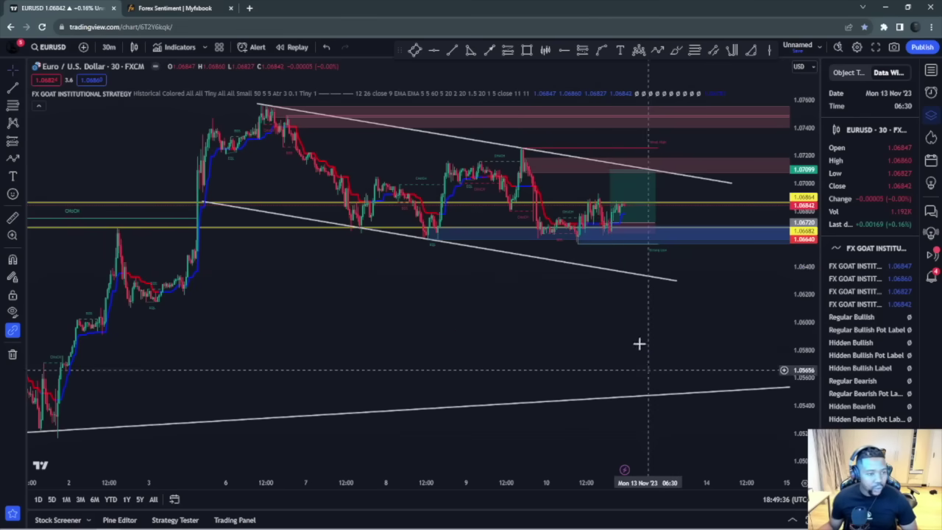
pyautogui.click(672, 243)
pyautogui.moveTo(671, 161); pyautogui.dragTo(670, 213)
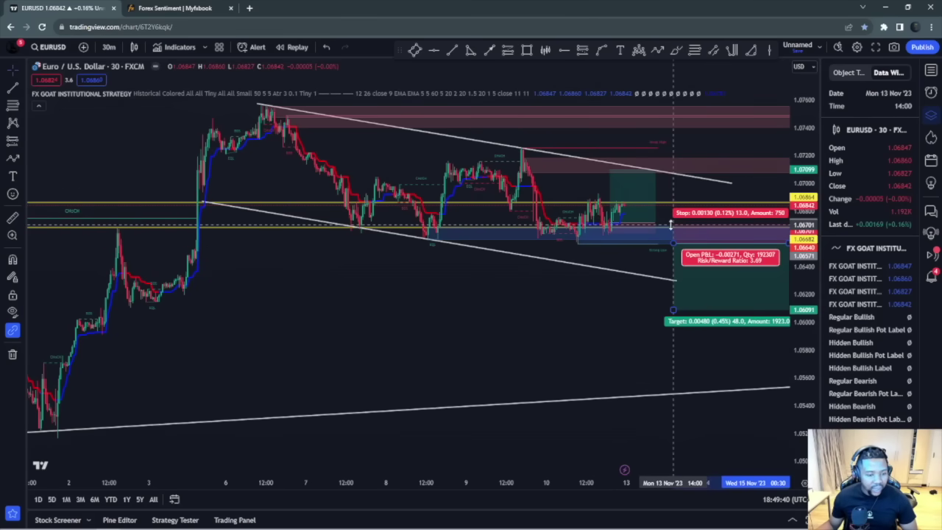
pyautogui.scroll(-2, 668, 319)
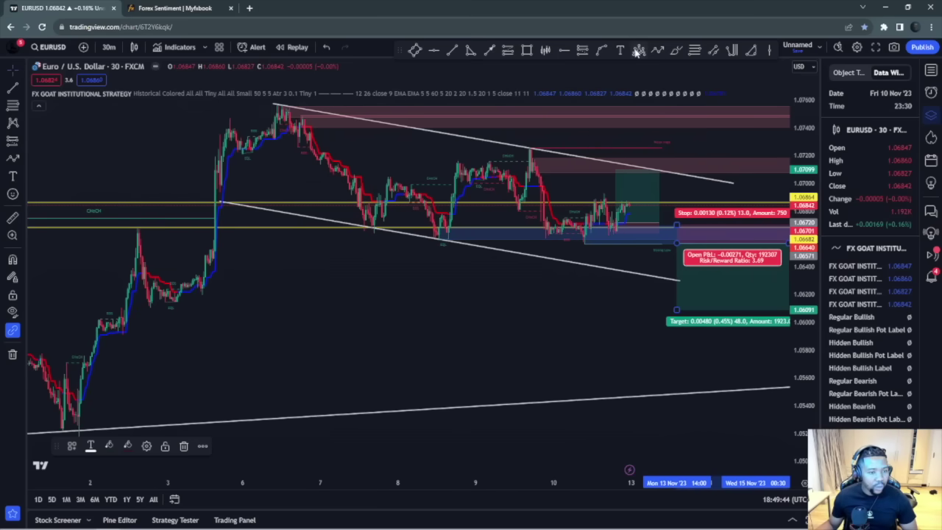
# Step: Draw a curved arrow from about 1.06560, arching up into the short position's stop area and falling to about 1.05984
pyautogui.click(662, 245)
pyautogui.click(740, 322)
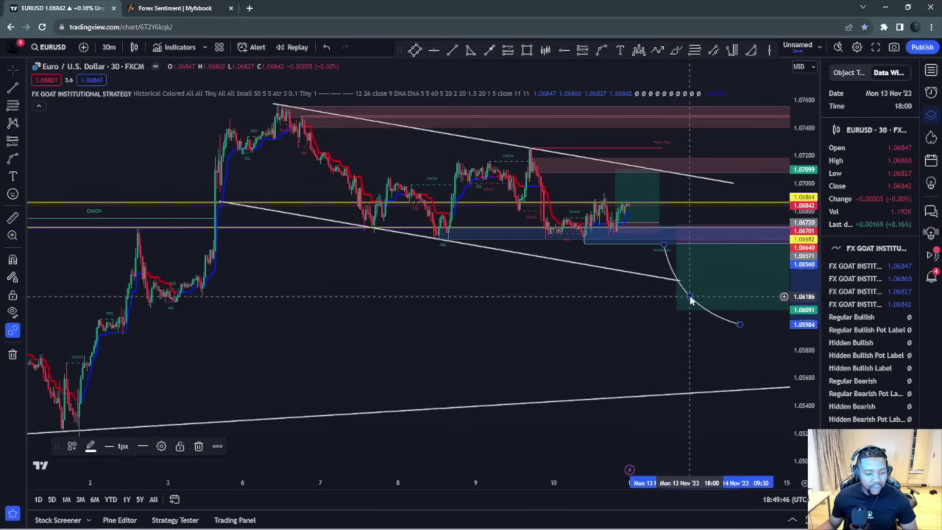
pyautogui.moveTo(687, 297); pyautogui.dragTo(712, 248)
pyautogui.scroll(-3, 630, 310)
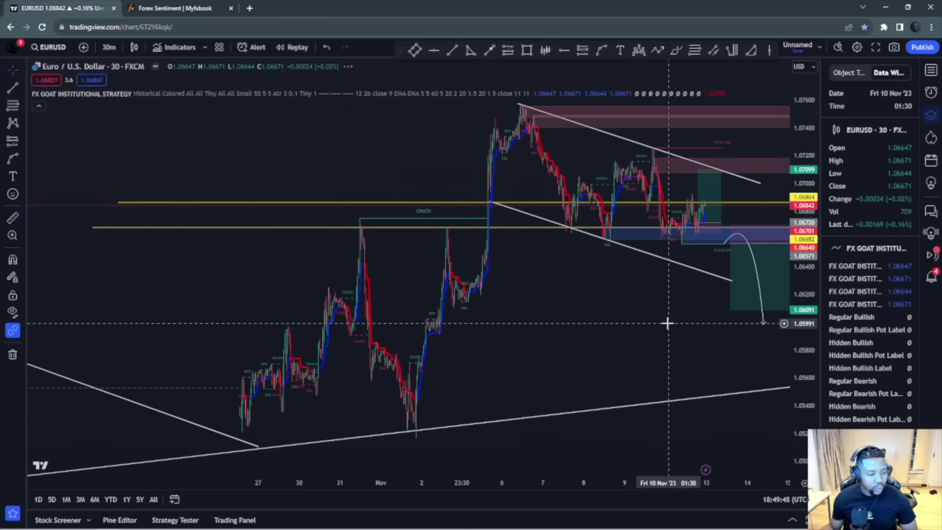
pyautogui.moveTo(696, 326); pyautogui.dragTo(627, 324)
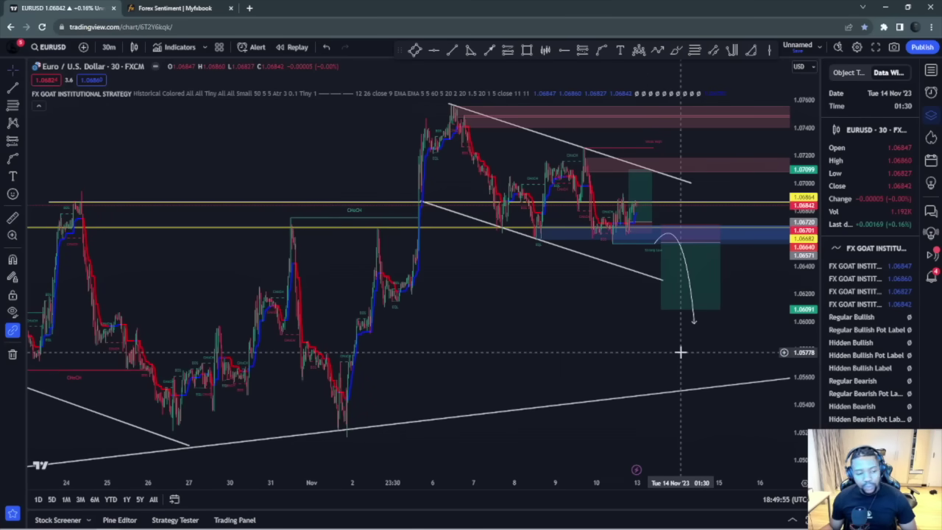
pyautogui.scroll(1, 681, 352)
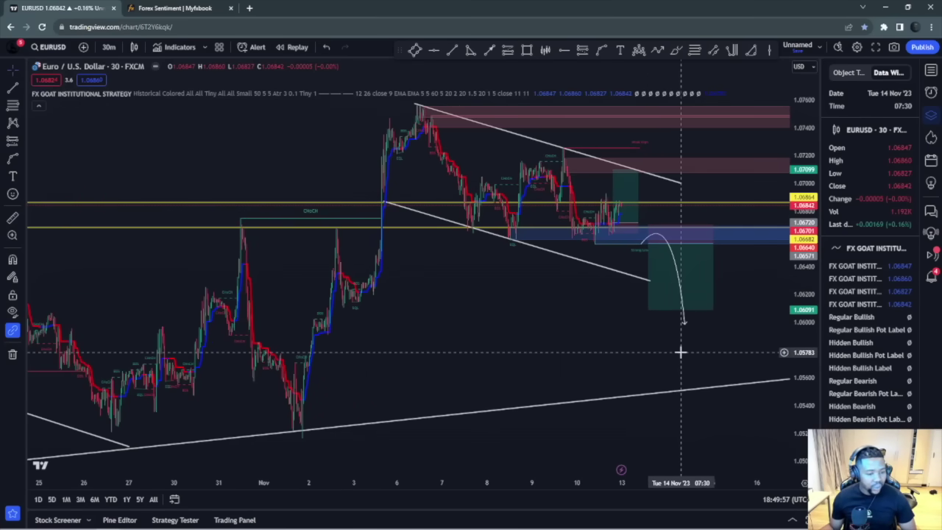
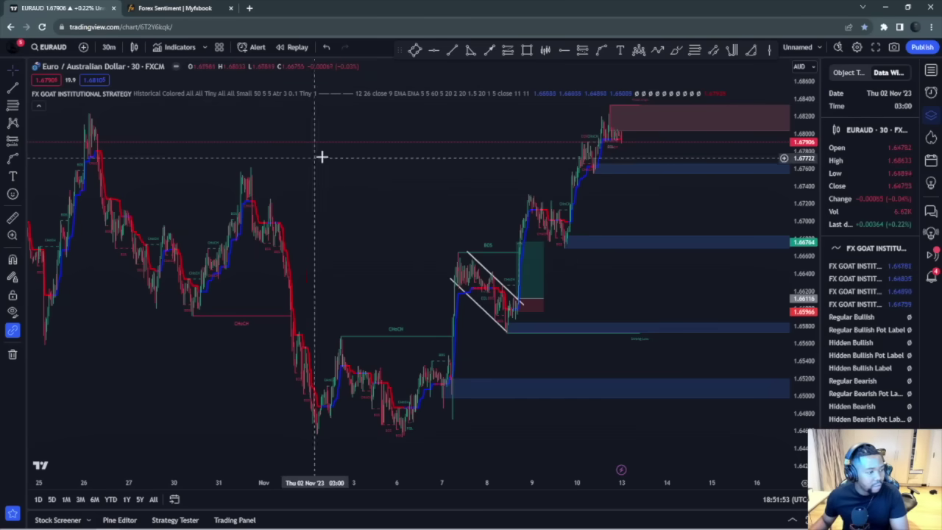
# Step: Remove all existing drawings from the EURAUD chart
pyautogui.scroll(-3, 346, 165)
pyautogui.rightClick(553, 207)
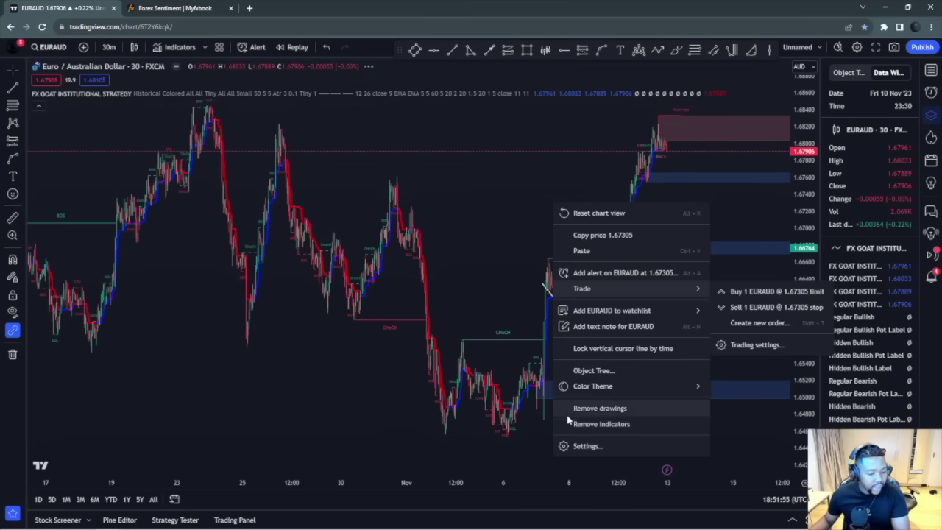
pyautogui.click(598, 407)
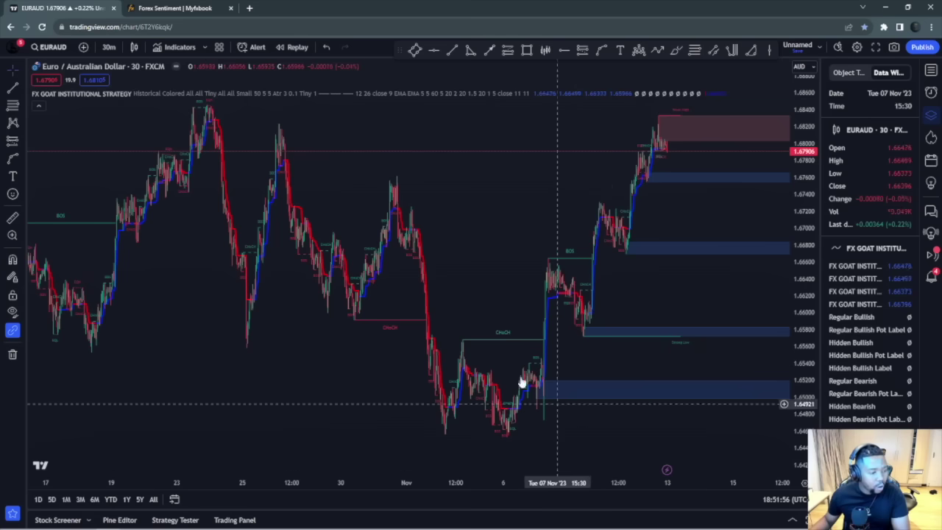
# Step: Switch EURAUD to the daily timeframe and examine the price structure and demand zones from 2021 to the present
pyautogui.click(109, 47)
pyautogui.click(122, 291)
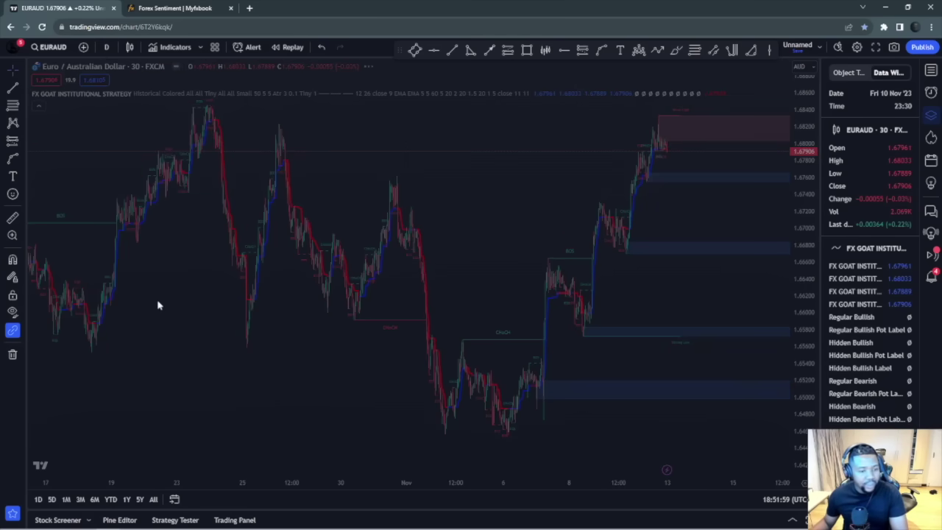
pyautogui.scroll(4, 643, 336)
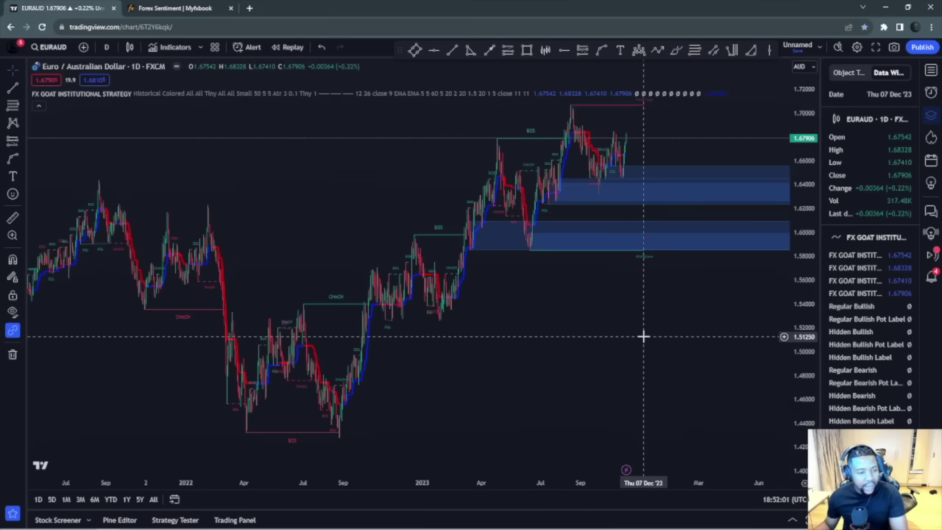
pyautogui.scroll(4, 672, 339)
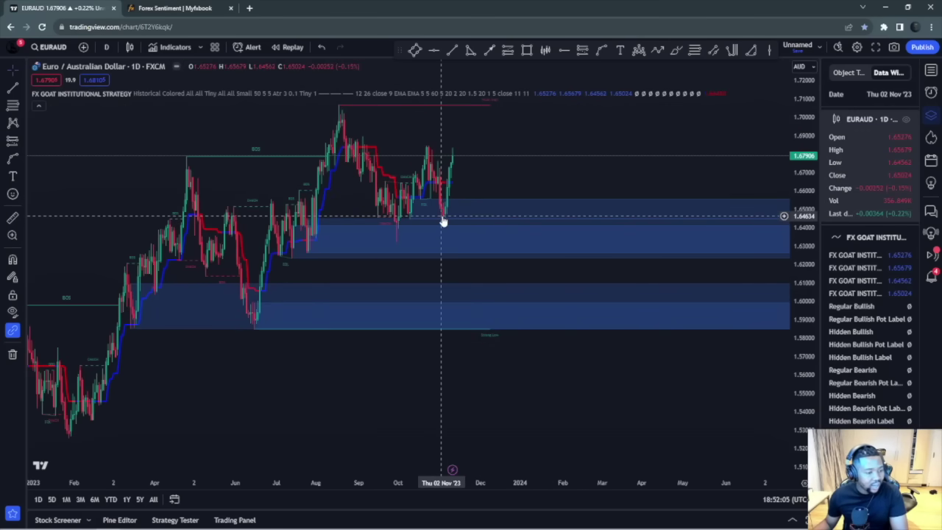
pyautogui.scroll(-8, 446, 216)
pyautogui.scroll(2, 681, 324)
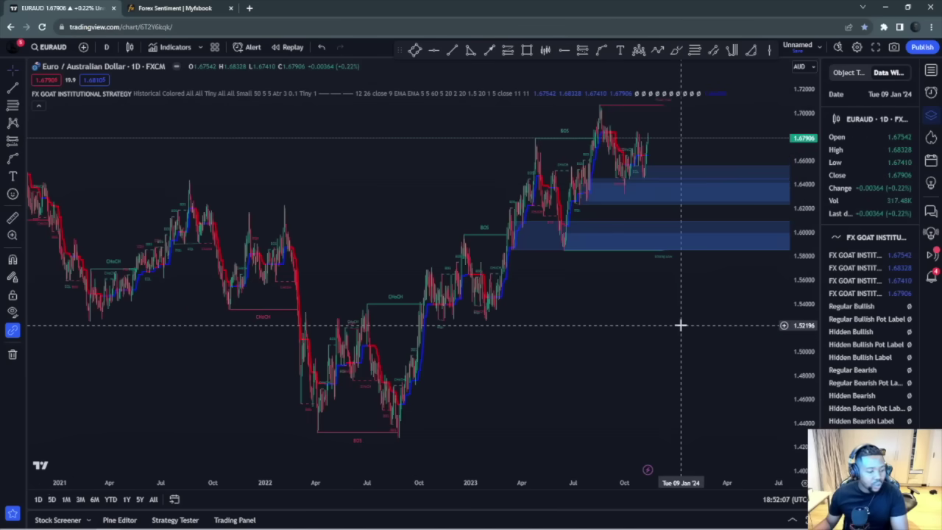
# Step: Draw a rising channel on the daily chart, from the August 2022 low near 1.43 to late November 2023, with a parallel line along the highs
pyautogui.click(451, 50)
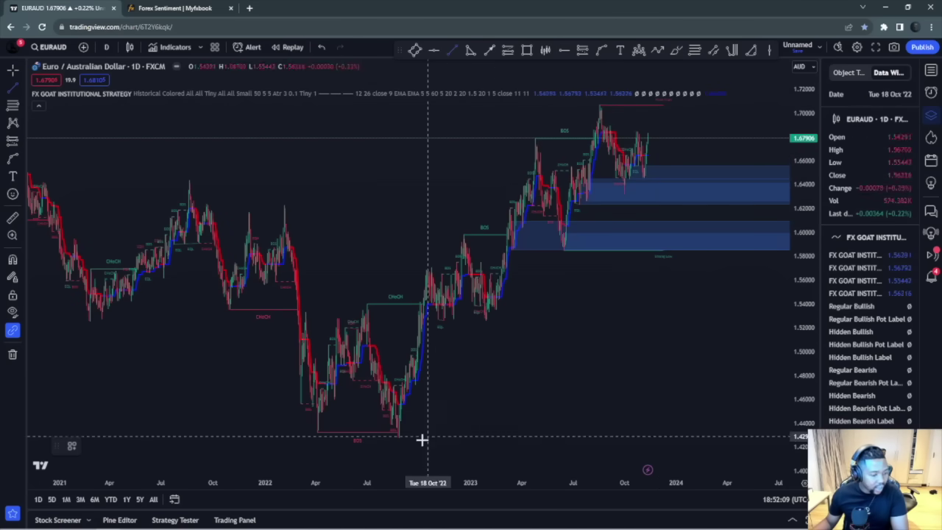
pyautogui.click(396, 438)
pyautogui.click(664, 153)
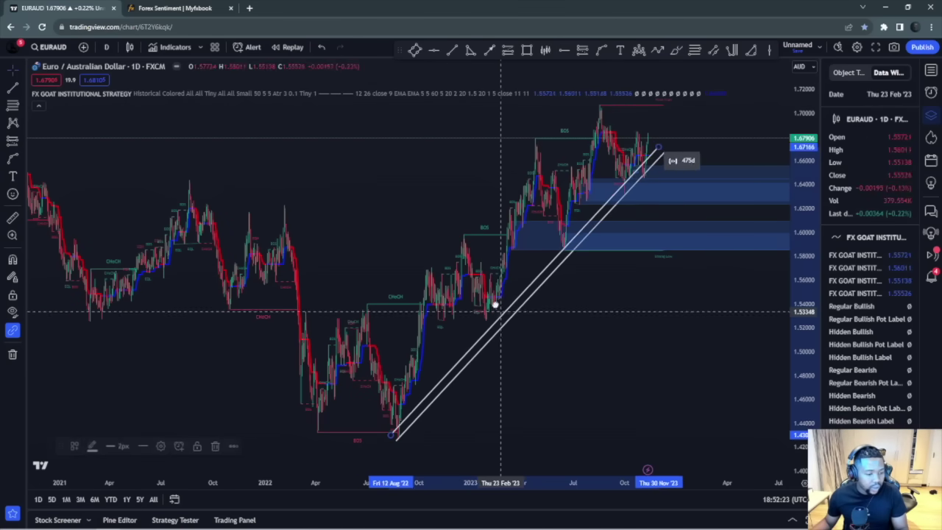
pyautogui.click(456, 246)
pyautogui.moveTo(456, 246); pyautogui.dragTo(427, 250)
# Step: Switch EURAUD to the 4-hour timeframe and delete the channel's lower trend line
pyautogui.click(106, 46)
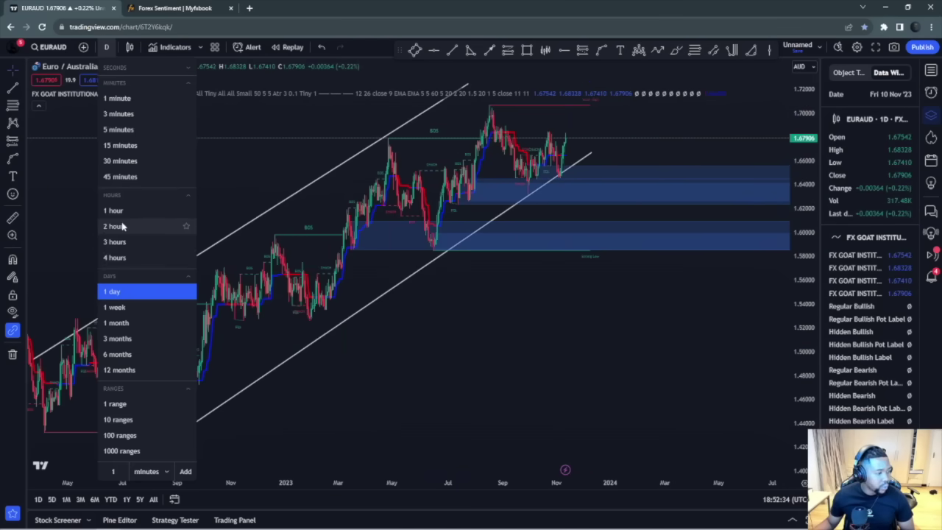
pyautogui.click(117, 256)
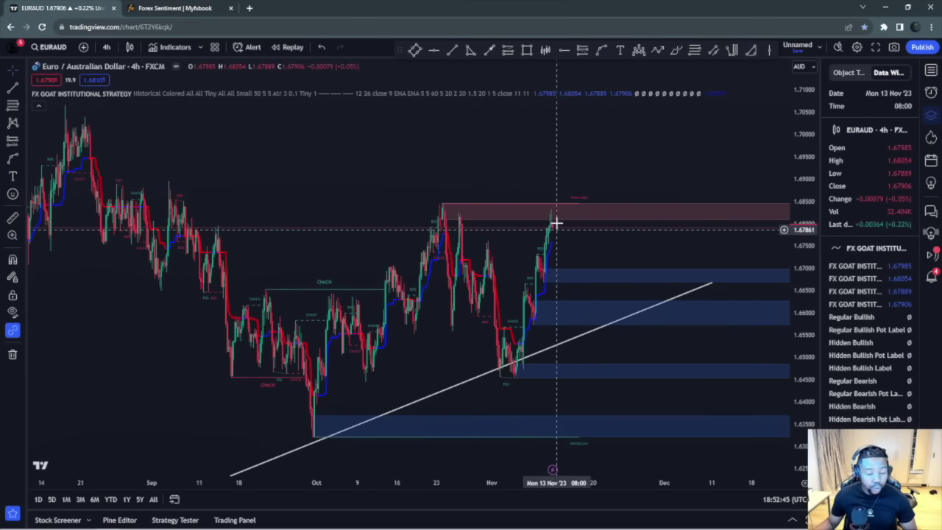
pyautogui.scroll(1, 557, 222)
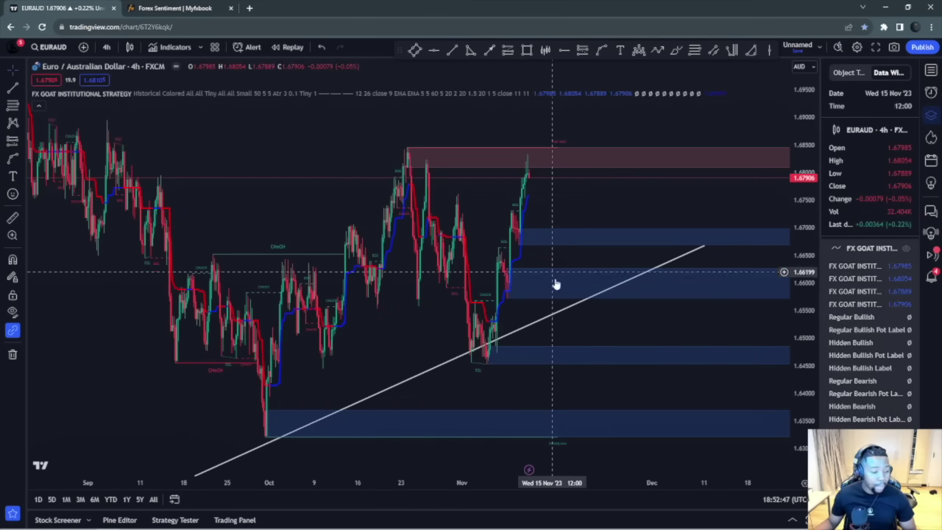
pyautogui.scroll(-2, 559, 294)
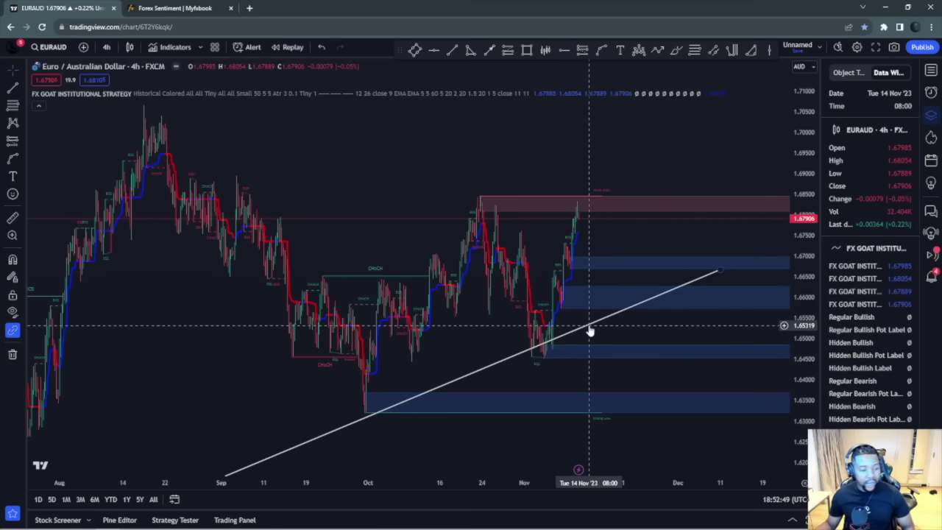
pyautogui.click(589, 327)
pyautogui.press('Delete')
# Step: Draw a rectangle from mid-September past the current price, covering the support zone from about 1.6442 to 1.6488
pyautogui.scroll(3, 589, 326)
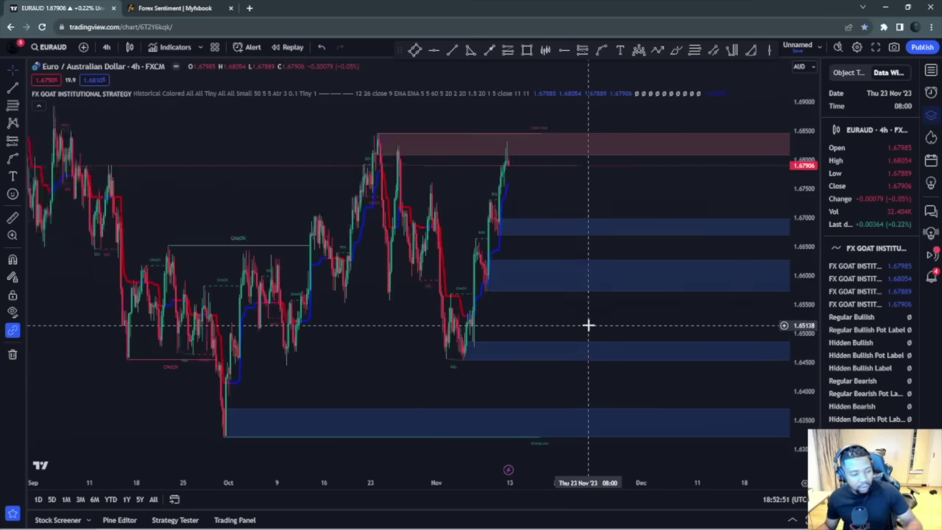
pyautogui.scroll(-3, 609, 292)
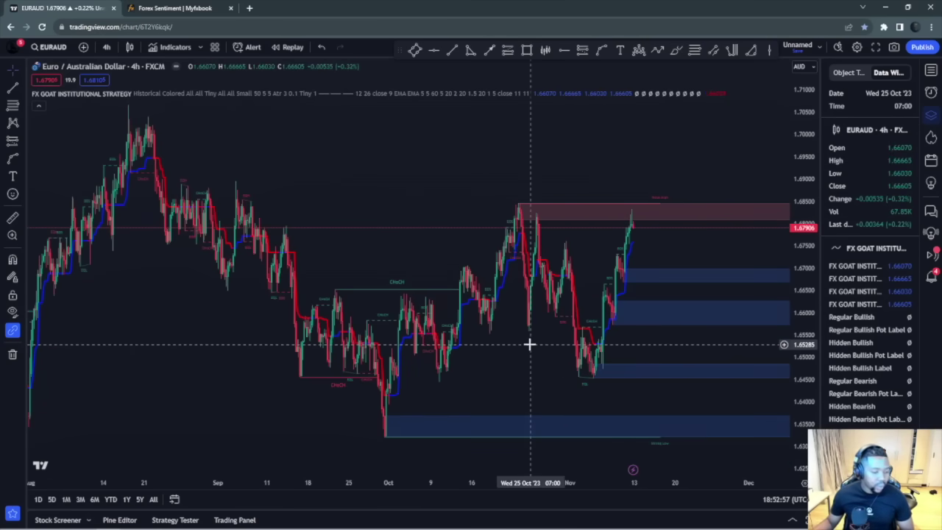
pyautogui.scroll(3, 527, 361)
pyautogui.scroll(-2, 442, 371)
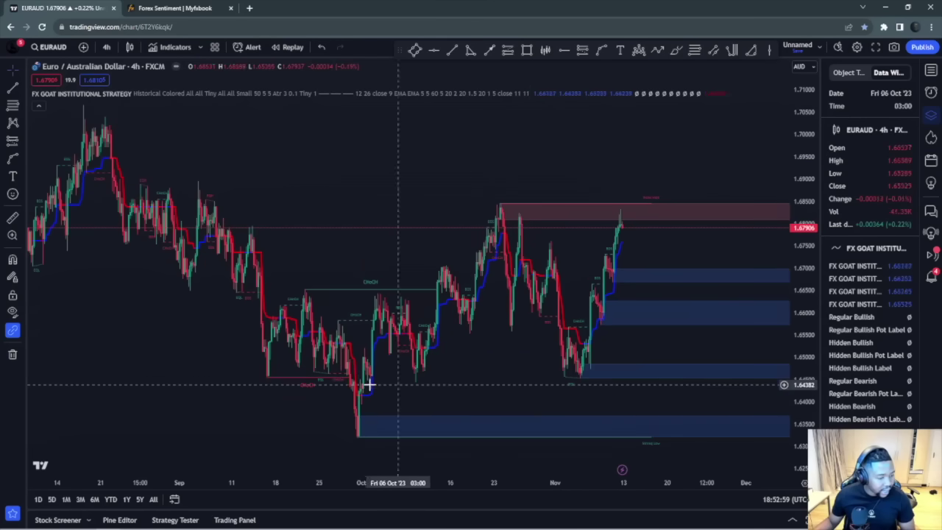
pyautogui.click(527, 50)
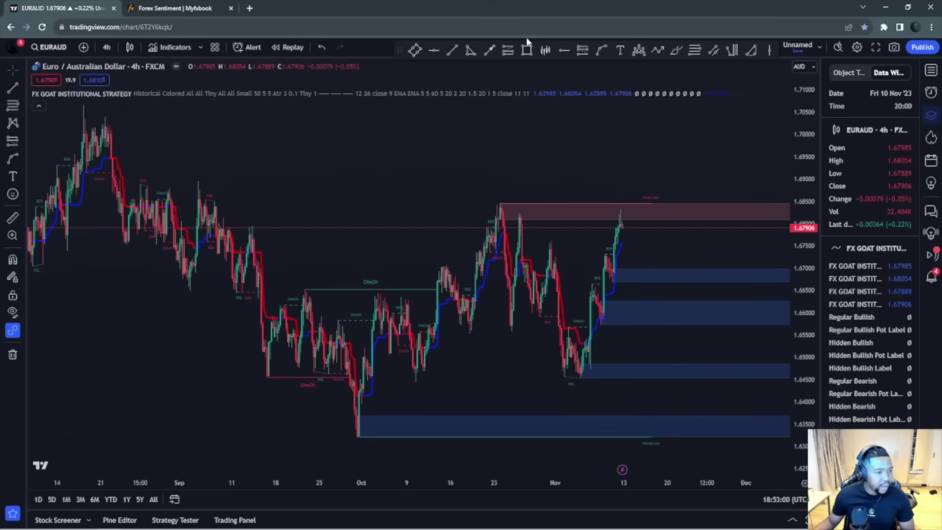
pyautogui.click(266, 362)
pyautogui.click(728, 380)
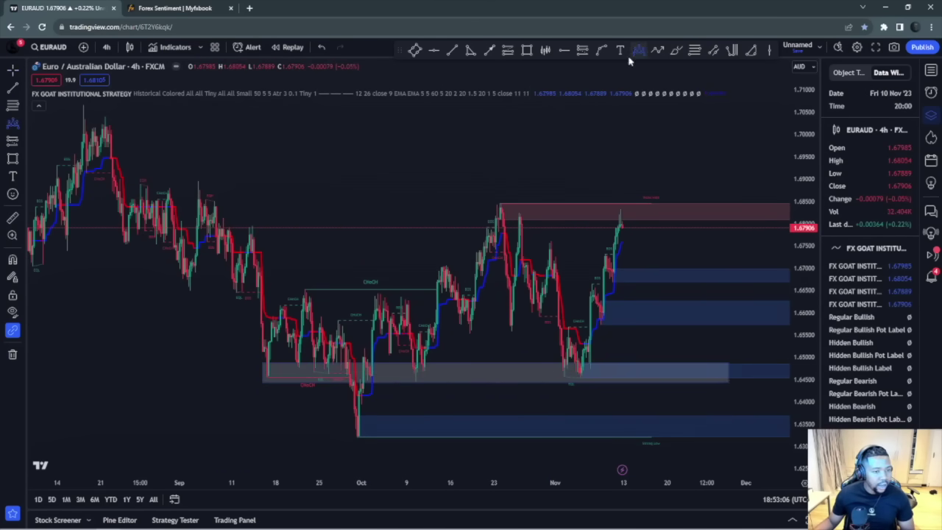
# Step: Draw an inverse head and shoulders pattern with both shoulders in the grey support zone and the head at the low around the start of October
pyautogui.click(254, 290)
pyautogui.click(273, 381)
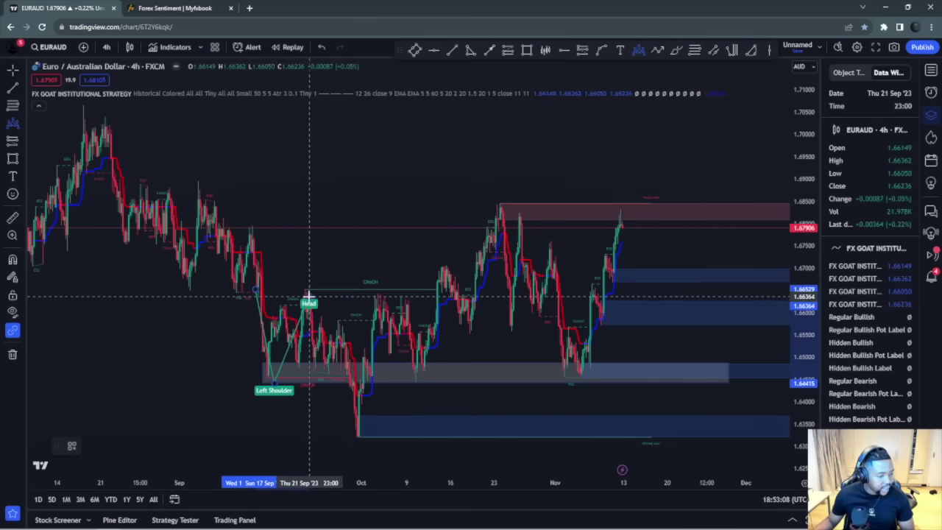
pyautogui.click(359, 436)
pyautogui.click(379, 298)
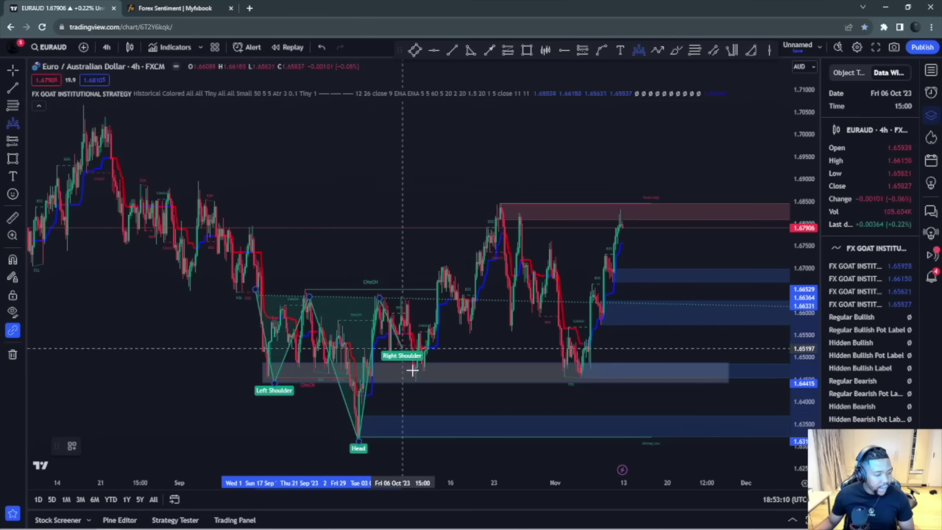
pyautogui.click(416, 374)
pyautogui.doubleClick(503, 198)
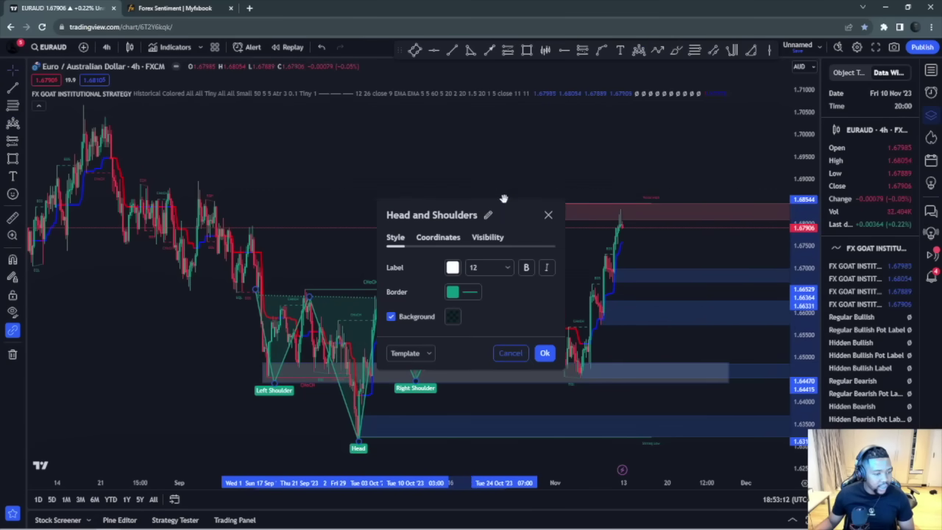
pyautogui.press('Escape')
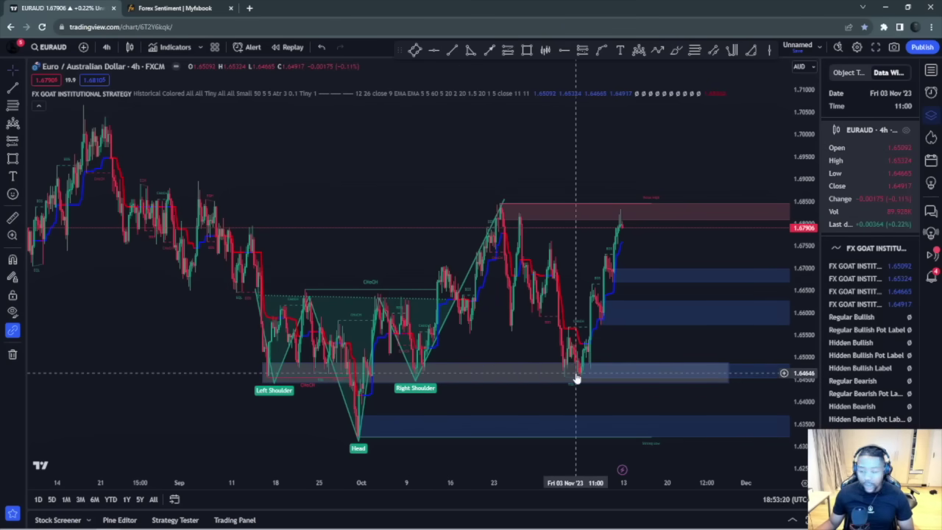
# Step: Undo the head and shoulders drawing, keeping the grey support rectangle
pyautogui.scroll(2, 576, 378)
pyautogui.hotkey('ctrl', 'z')
pyautogui.scroll(-2, 530, 369)
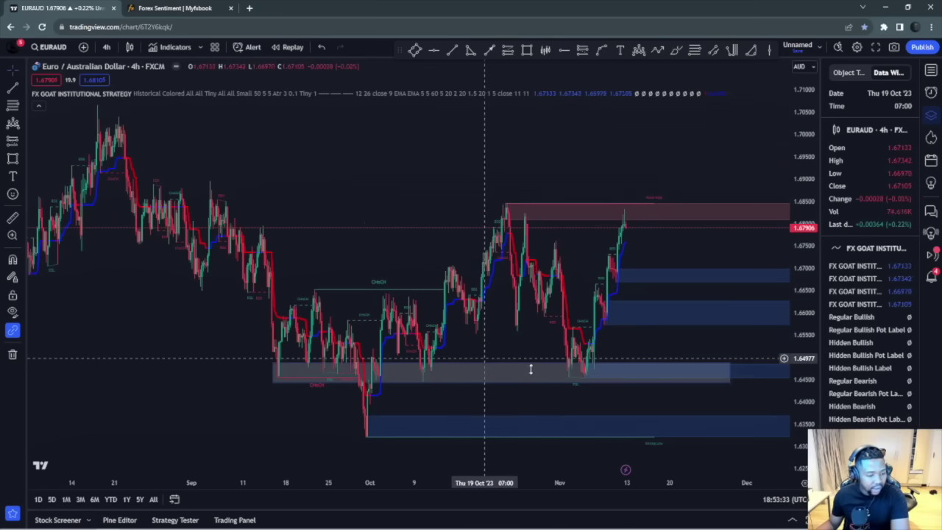
# Step: Switch EURAUD to the 1-hour timeframe
pyautogui.scroll(2, 530, 369)
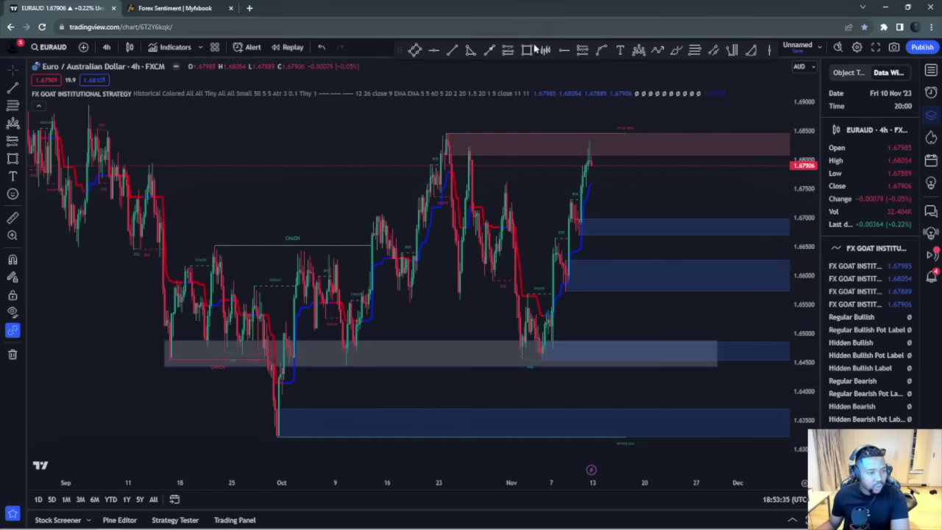
pyautogui.scroll(2, 486, 118)
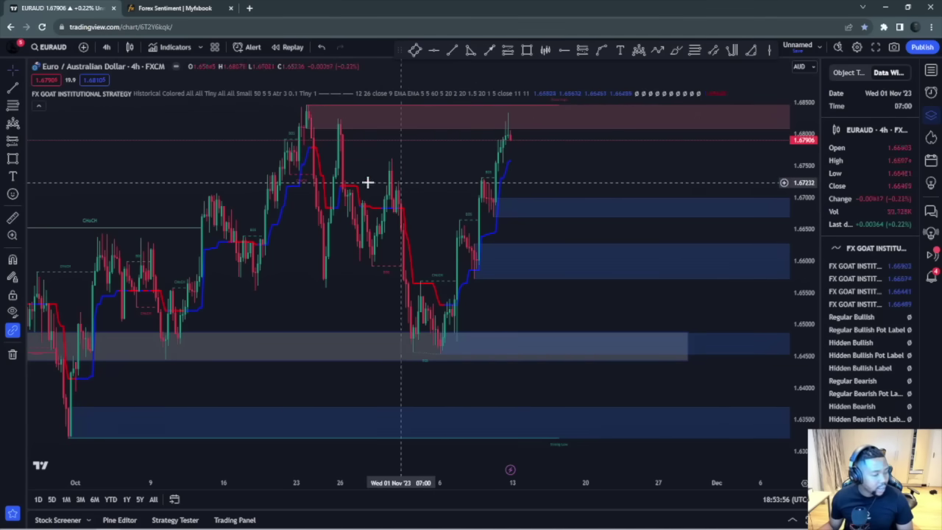
pyautogui.click(106, 47)
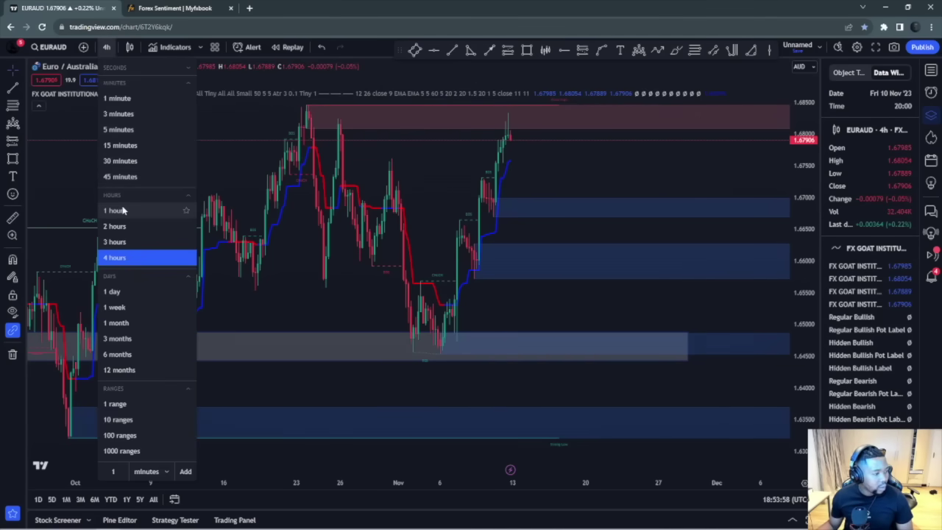
pyautogui.click(115, 211)
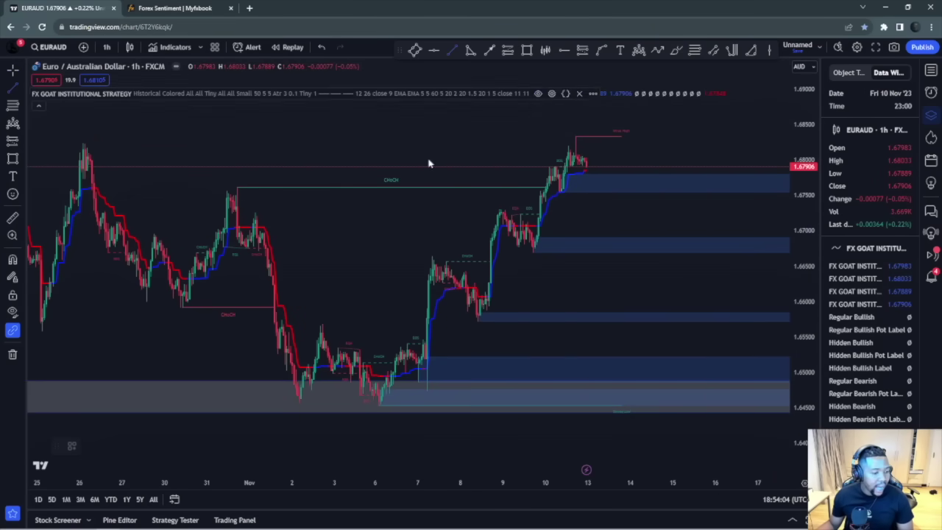
# Step: Draw a rising channel with its lower line from 1.64420 on 6 November to about 1.6805 on 13 November and a parallel line along the highs
pyautogui.click(395, 412)
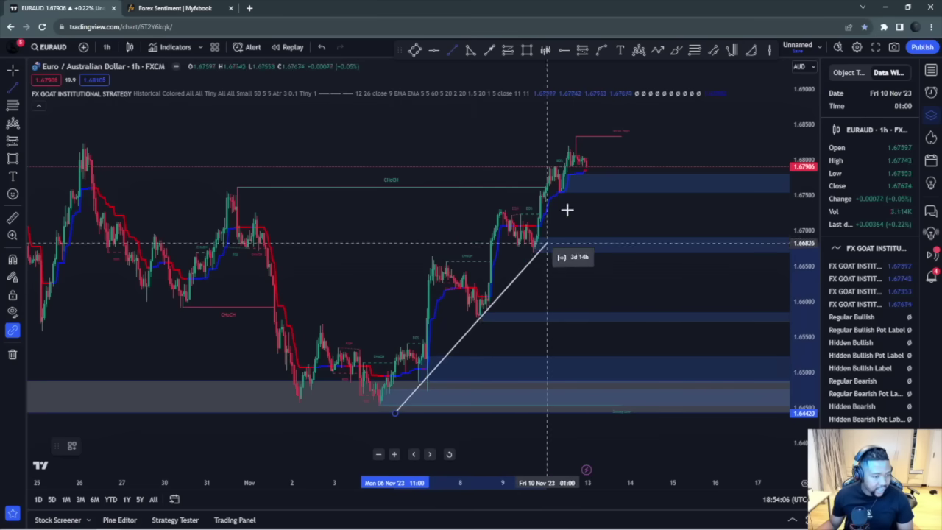
pyautogui.click(615, 158)
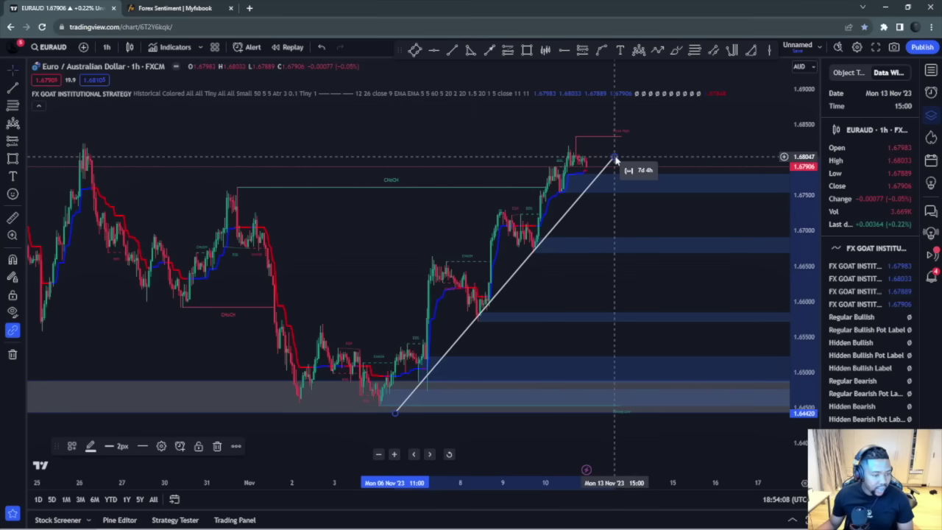
pyautogui.click(448, 229)
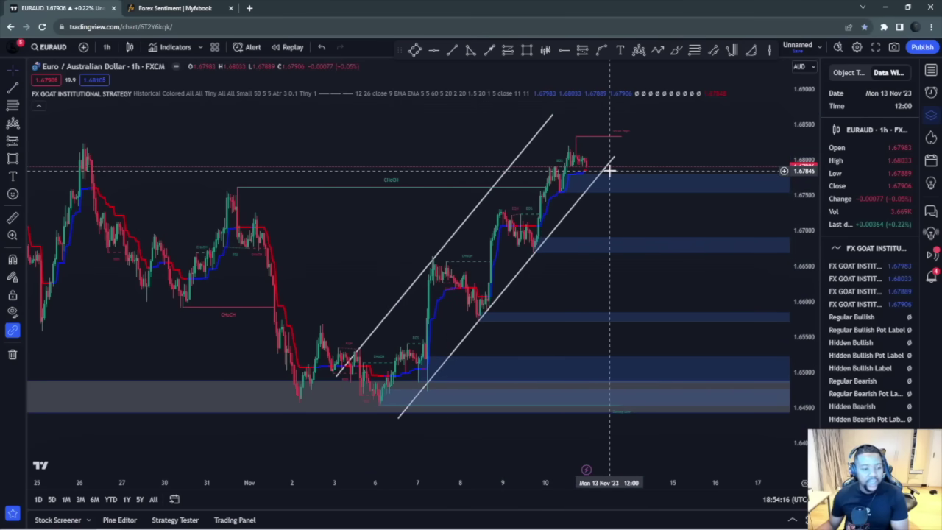
# Step: Place a short position below the channel at 1.67554 with the stop at 1.67887 and the target at 1.65869
pyautogui.click(582, 53)
pyautogui.click(622, 191)
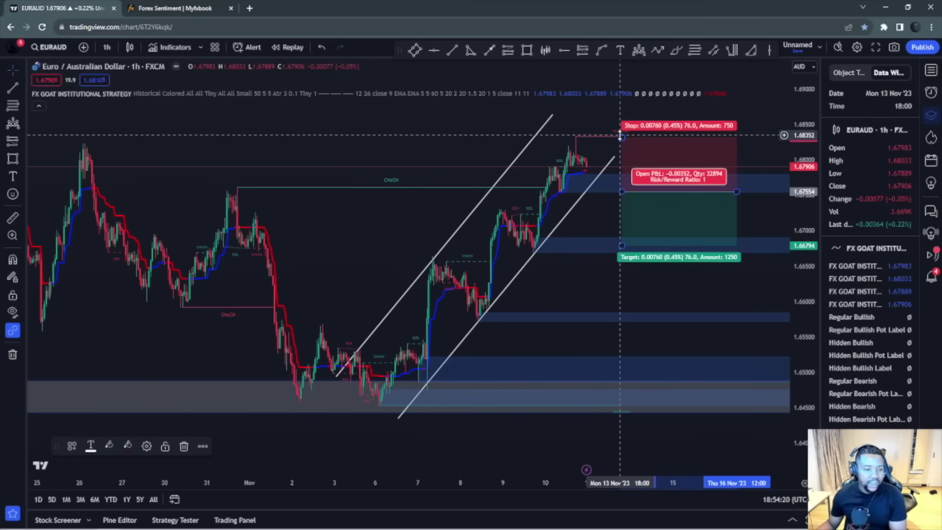
pyautogui.moveTo(620, 135); pyautogui.dragTo(622, 169)
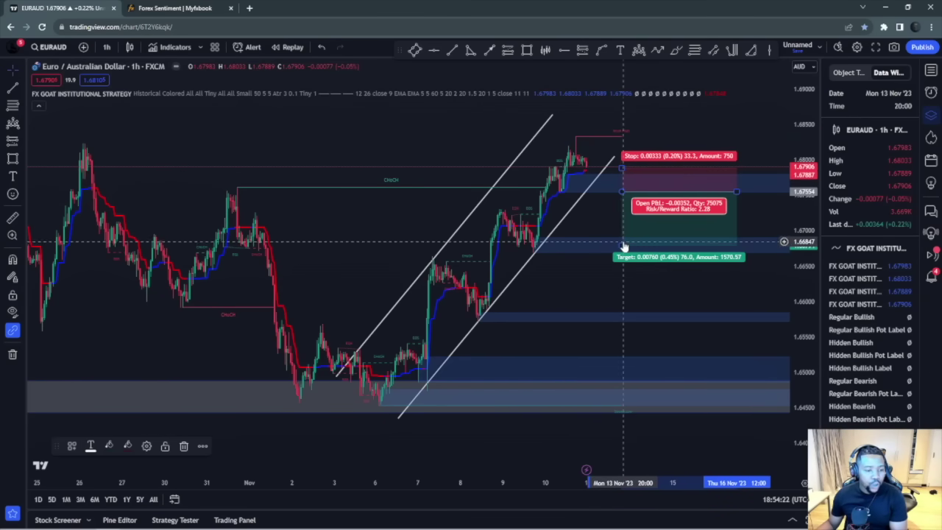
pyautogui.moveTo(623, 246); pyautogui.dragTo(622, 312)
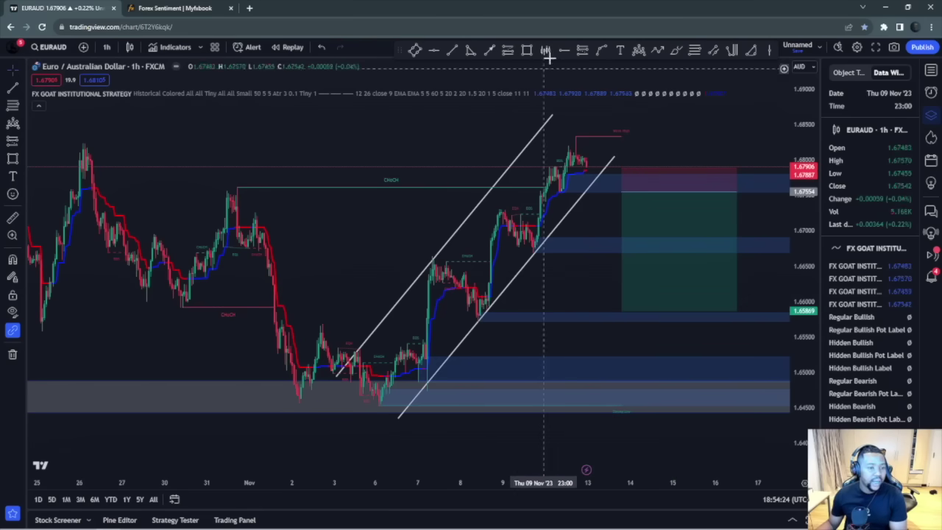
# Step: Draw a curved arrow arching from about 1.6759 through the short position's stop area to about 1.6585, and shift the position's entry to 1.67540
pyautogui.click(601, 50)
pyautogui.click(598, 190)
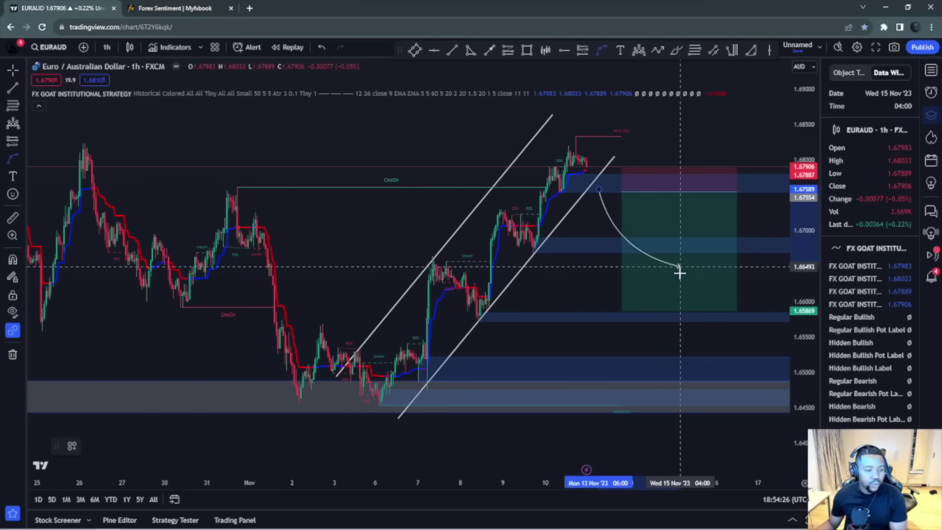
pyautogui.click(683, 318)
pyautogui.moveTo(622, 272)
pyautogui.mouseDown()
pyautogui.moveTo(626, 248)
pyautogui.moveTo(600, 197)
pyautogui.mouseUp()
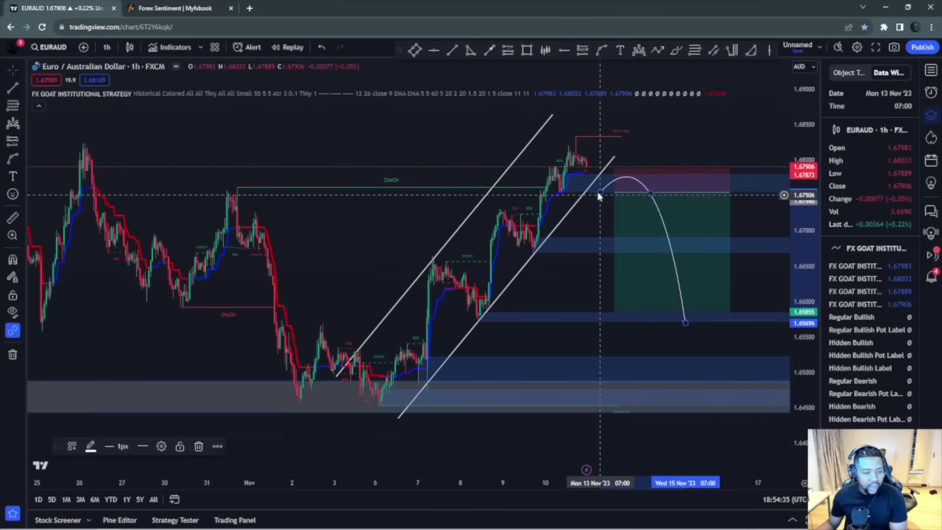
pyautogui.click(604, 200)
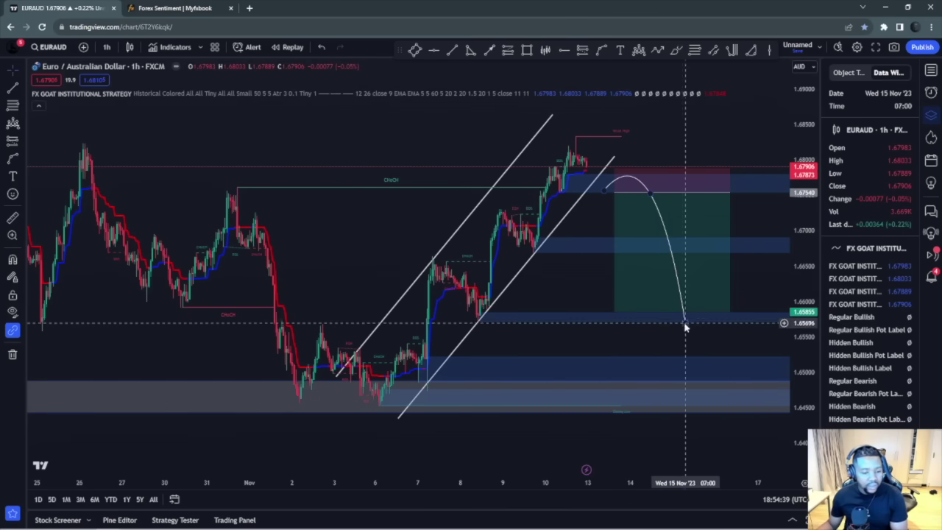
pyautogui.moveTo(684, 321); pyautogui.dragTo(671, 318)
# Step: Mark the late-October highs with a yellow horizontal ray at 1.68185
pyautogui.scroll(-3, 565, 299)
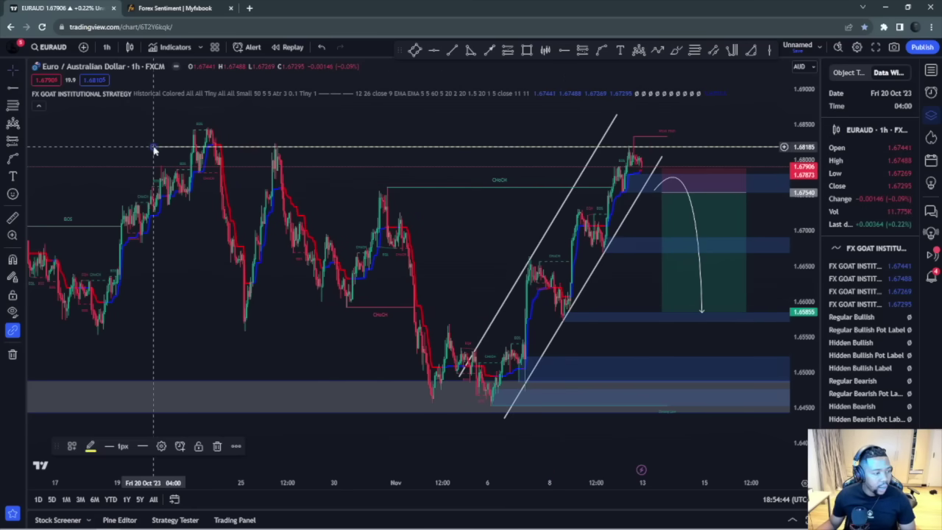
pyautogui.scroll(3, 582, 166)
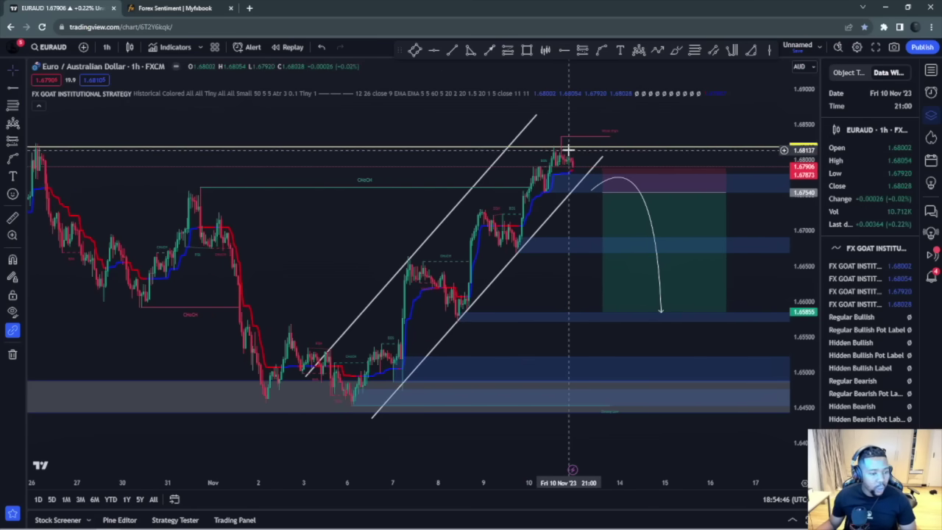
# Step: Draw a horizontal line across the August highs at 1.70237
pyautogui.scroll(-6, 570, 302)
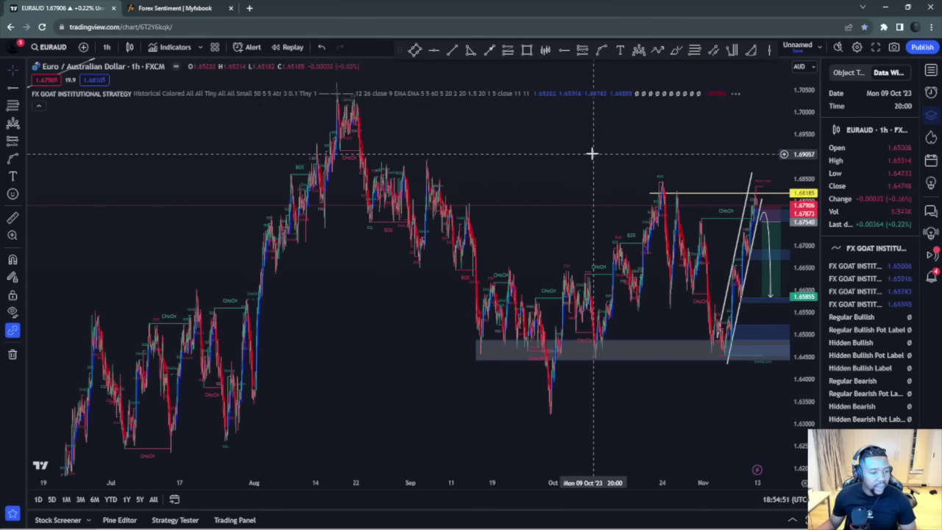
pyautogui.moveTo(593, 151); pyautogui.dragTo(522, 180)
pyautogui.click(433, 50)
pyautogui.click(302, 142)
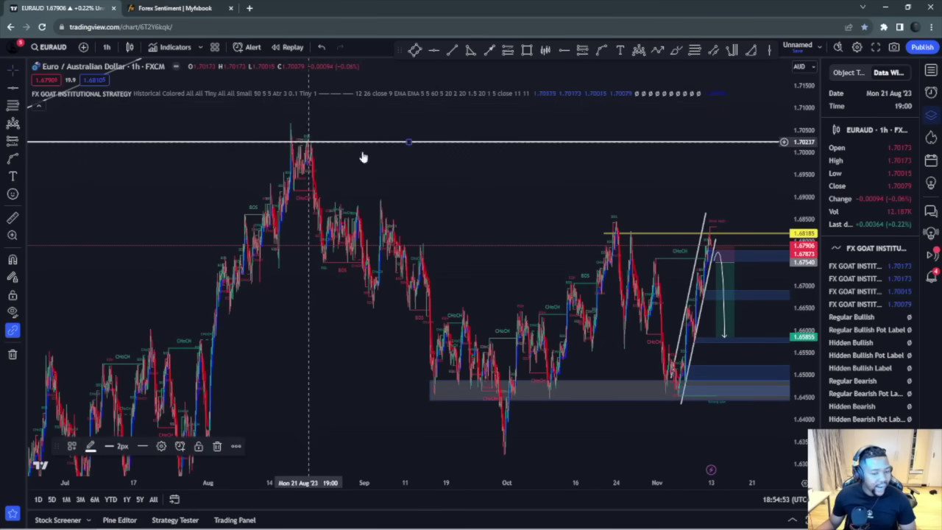
# Step: Place a long position near the yellow level with entry at 1.68208, stop at 1.67955 and target at 1.69698
pyautogui.scroll(2, 489, 199)
pyautogui.click(581, 50)
pyautogui.click(686, 234)
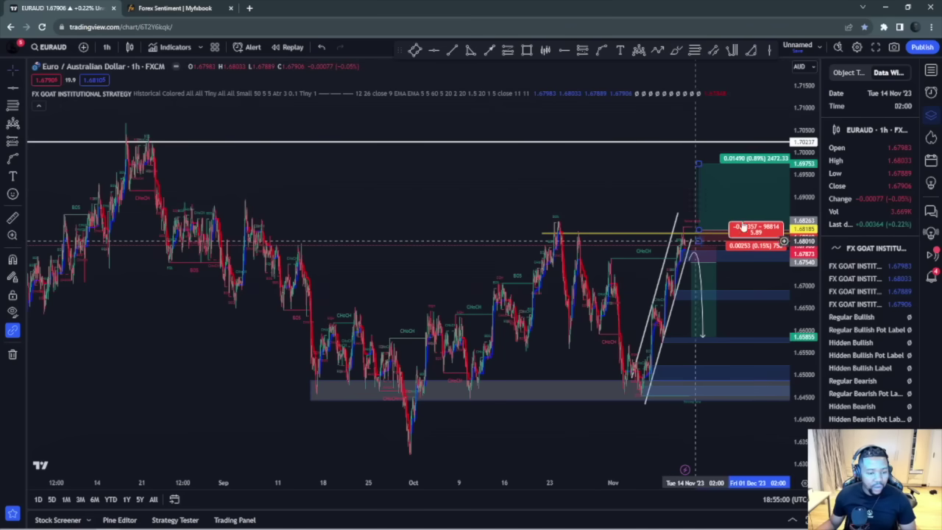
pyautogui.moveTo(715, 234); pyautogui.dragTo(772, 279)
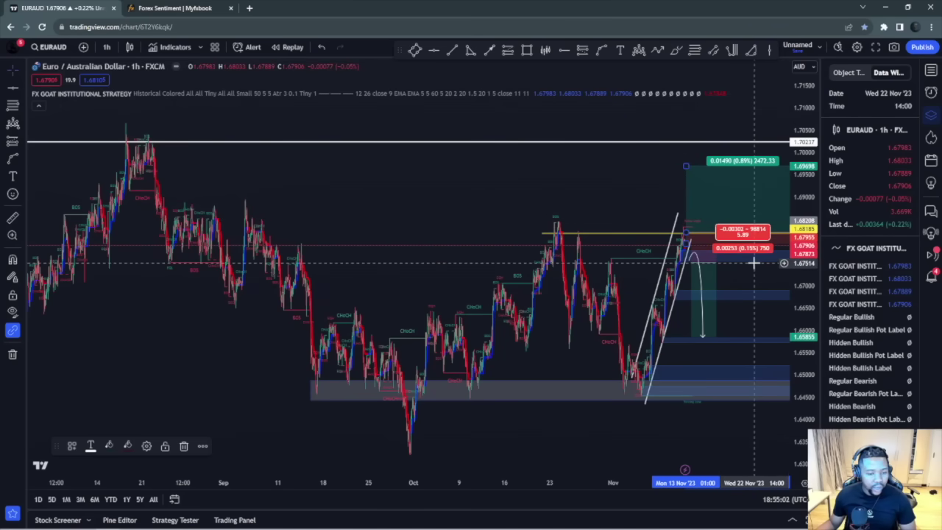
# Step: Narrow the long position and draw a curved arrow through it, from about 1.68385 dipping slightly and rising to about 1.69939
pyautogui.scroll(-1, 752, 263)
pyautogui.click(745, 203)
pyautogui.scroll(2, 746, 203)
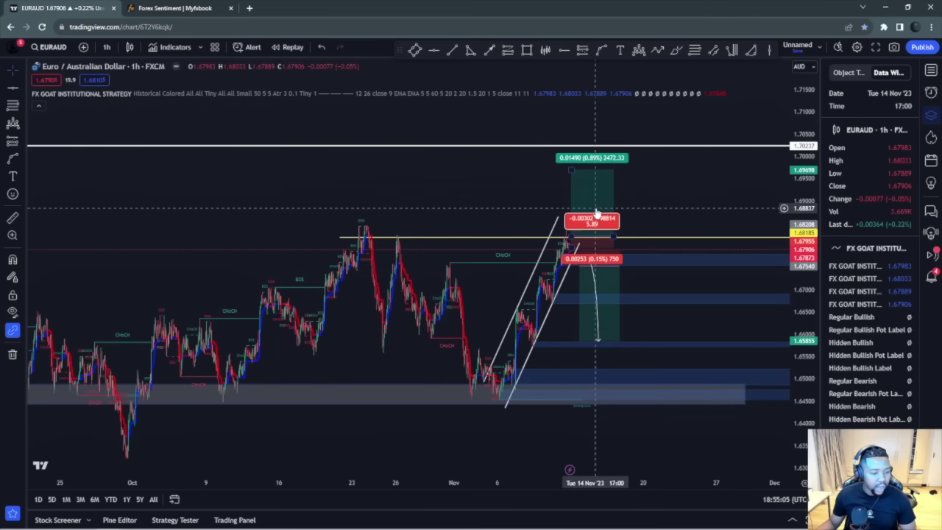
pyautogui.click(567, 230)
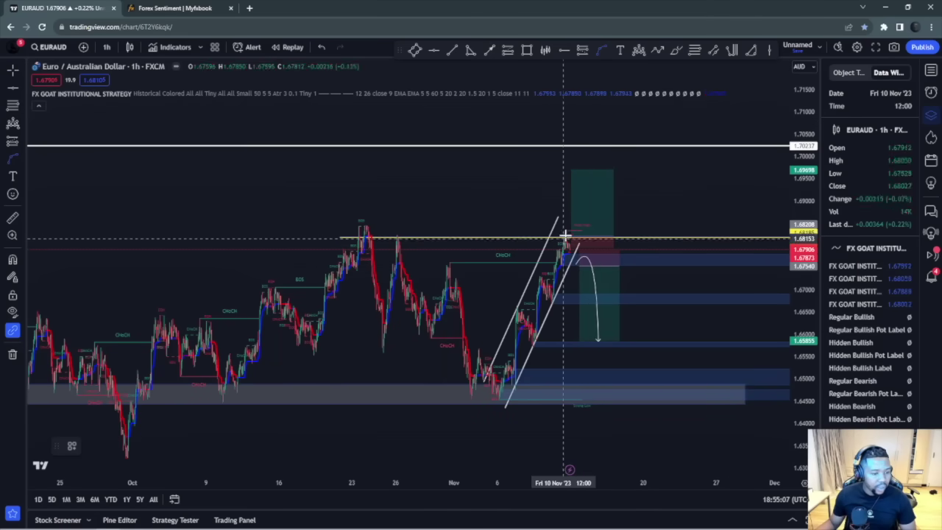
pyautogui.click(596, 159)
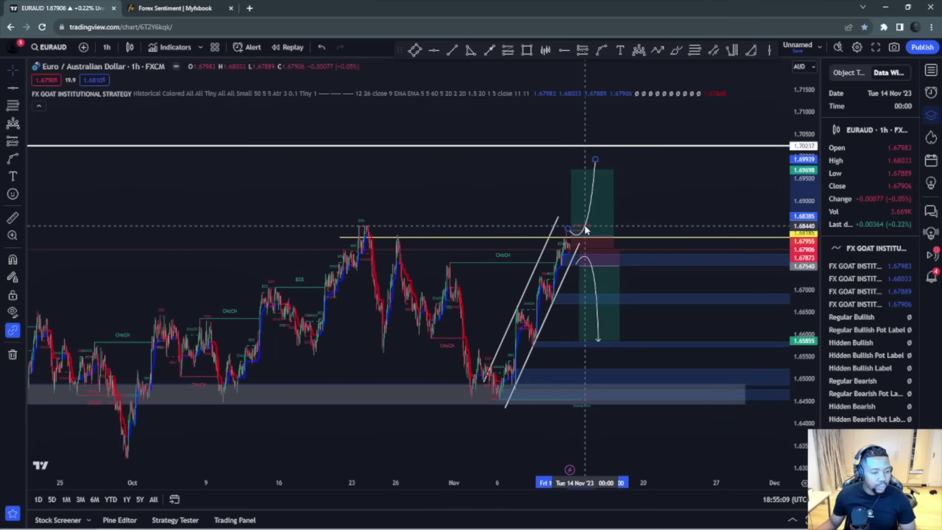
pyautogui.click(586, 230)
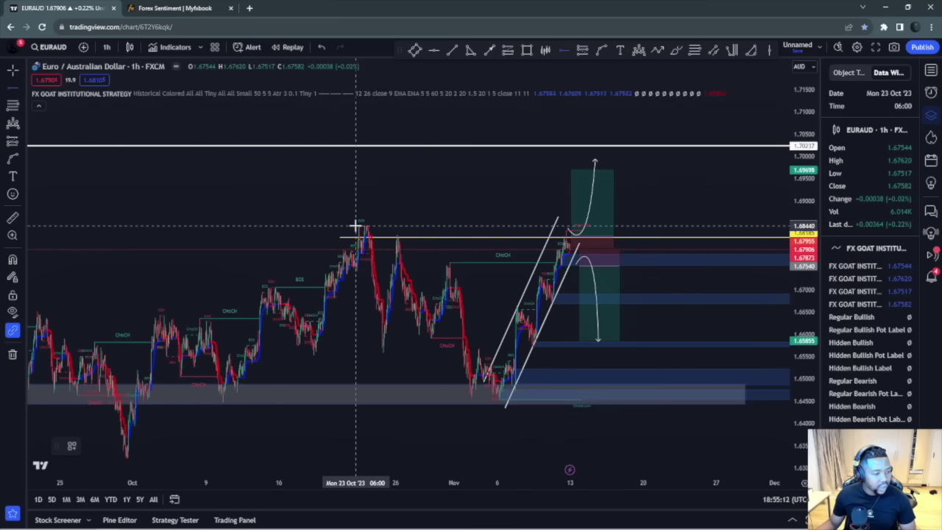
# Step: Mark the highest late-October peak with a second yellow horizontal ray at 1.68440
pyautogui.scroll(-1, 353, 234)
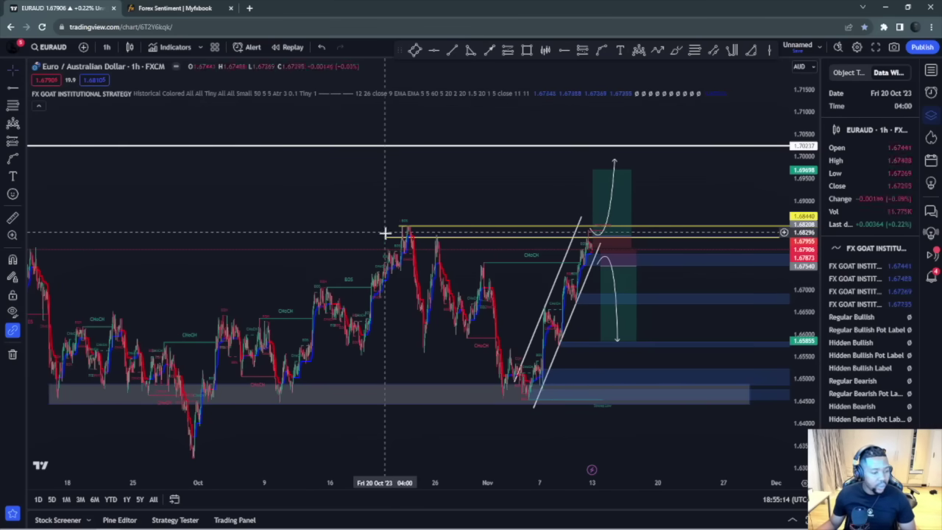
pyautogui.scroll(-1, 405, 229)
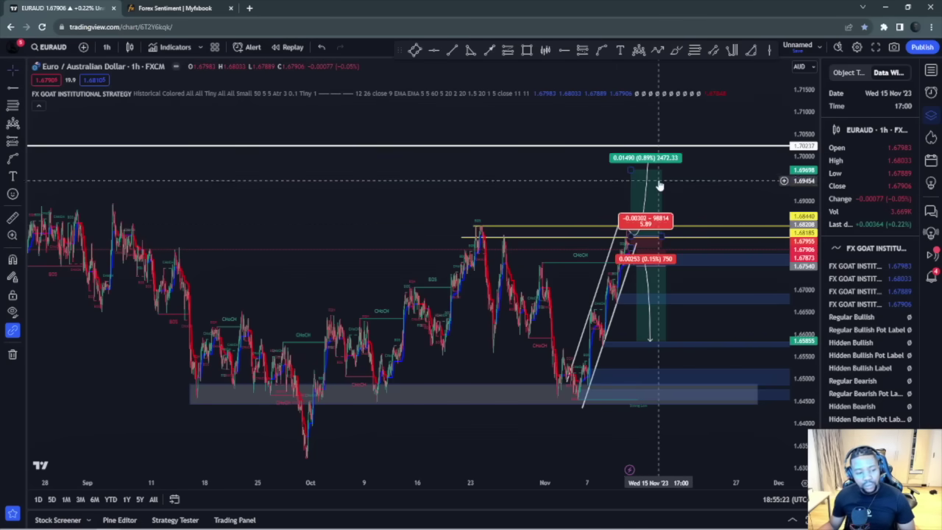
pyautogui.scroll(3, 706, 225)
pyautogui.scroll(4, 523, 206)
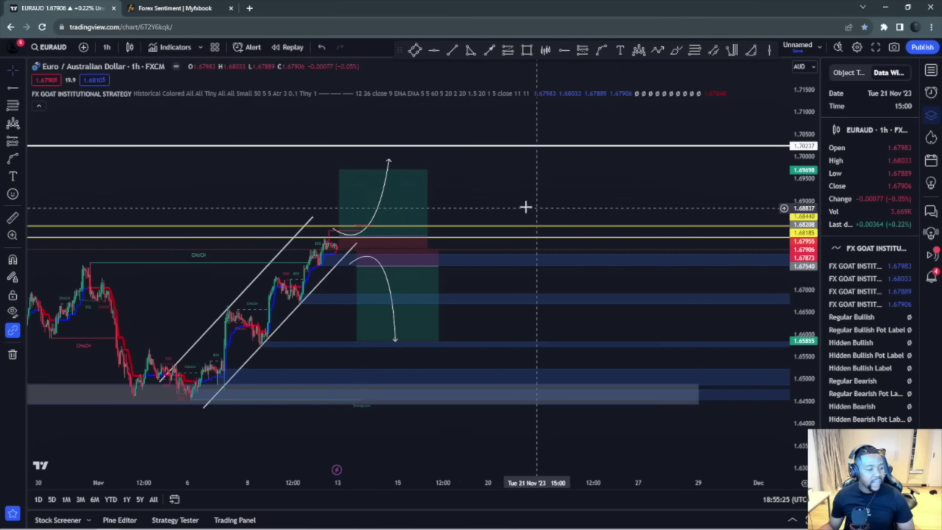
pyautogui.scroll(2, 651, 295)
pyautogui.scroll(-2, 651, 295)
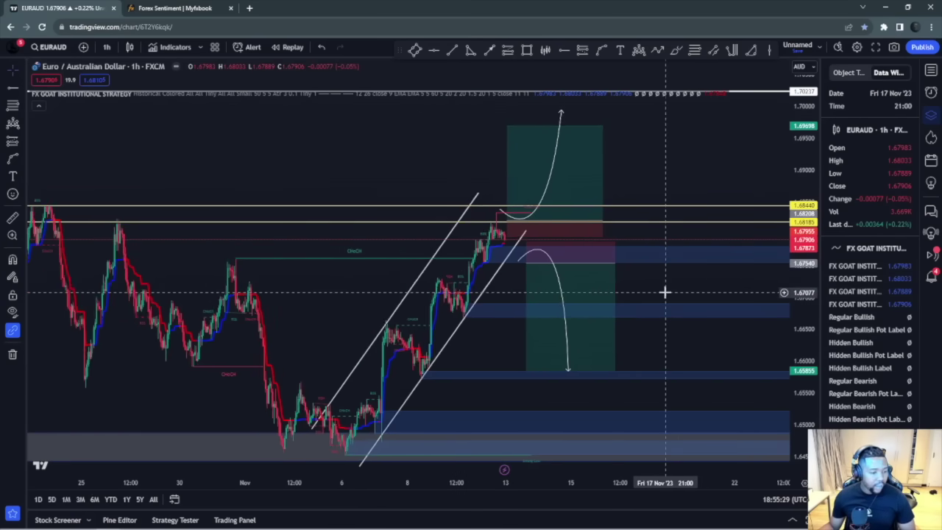
# Step: Delete the long and short positions and both curved arrows from the EURAUD chart
pyautogui.press('Delete')
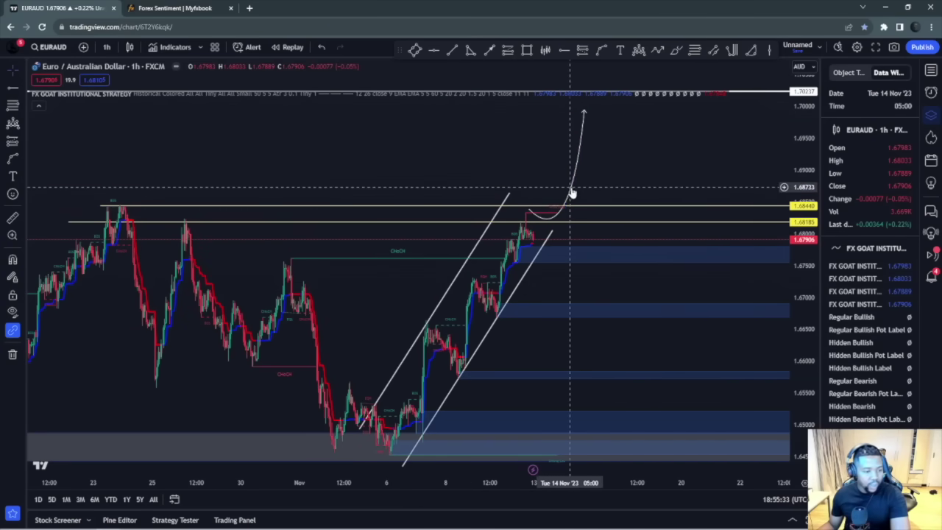
pyautogui.click(572, 190)
pyautogui.press('Delete')
pyautogui.scroll(3, 597, 250)
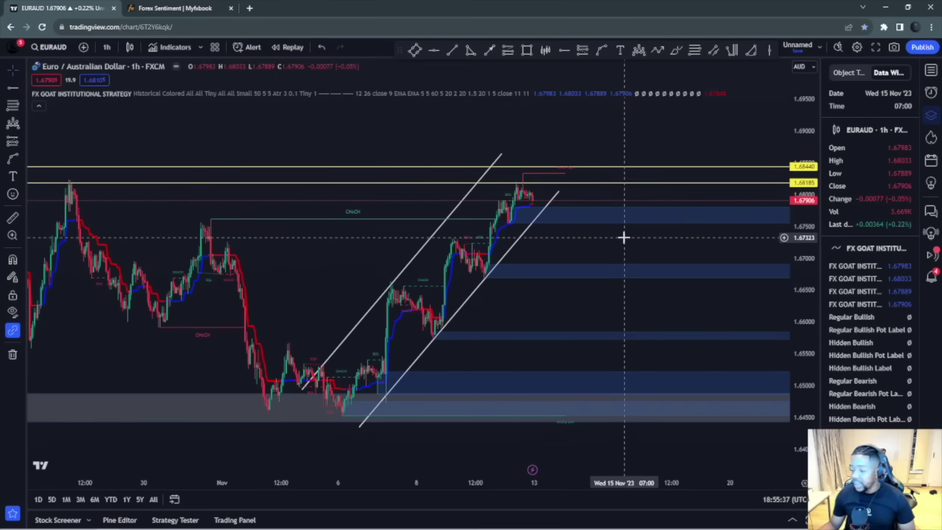
# Step: Check the EURAUD short and long percentages on the Myfxbook Forex Sentiment page and return to the TradingView chart
pyautogui.click(193, 8)
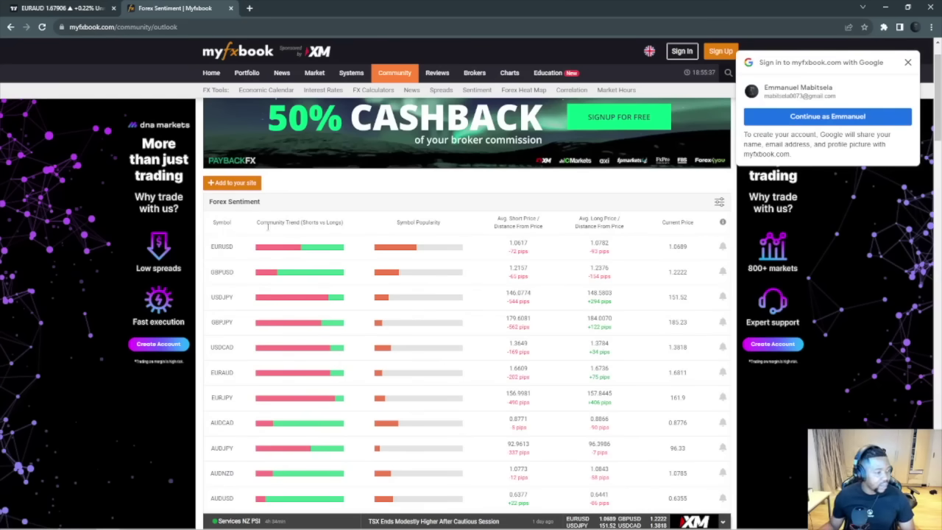
pyautogui.scroll(-2, 268, 227)
pyautogui.moveTo(285, 278)
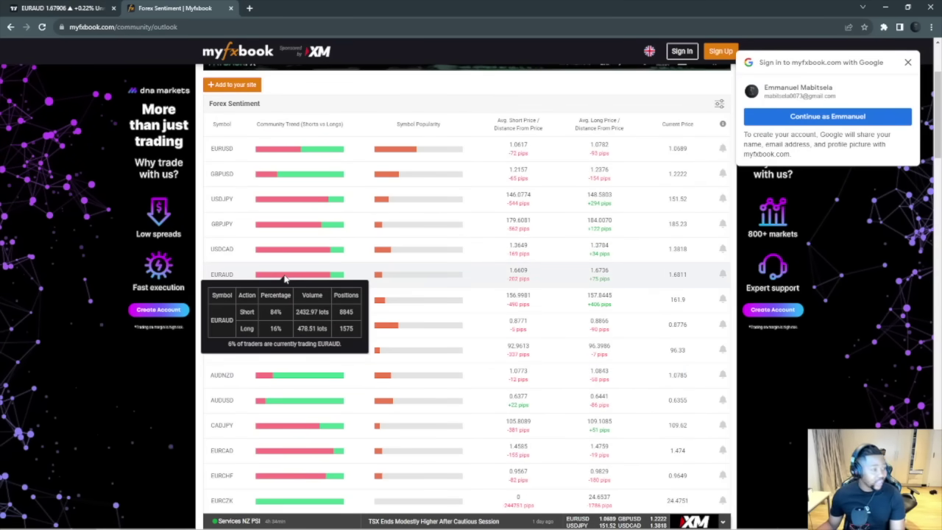
pyautogui.click(63, 8)
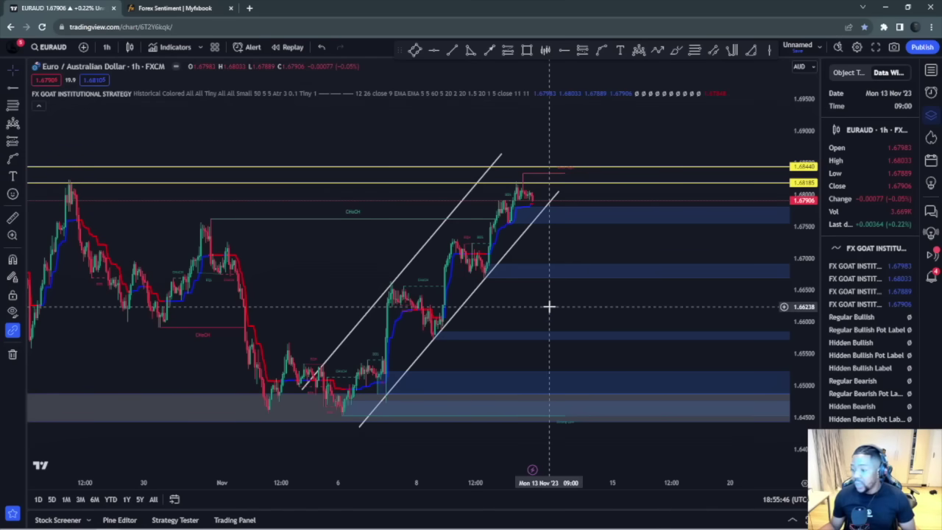
# Step: Delete both yellow horizontal rays and the two white lines of the rising channel
pyautogui.click(589, 184)
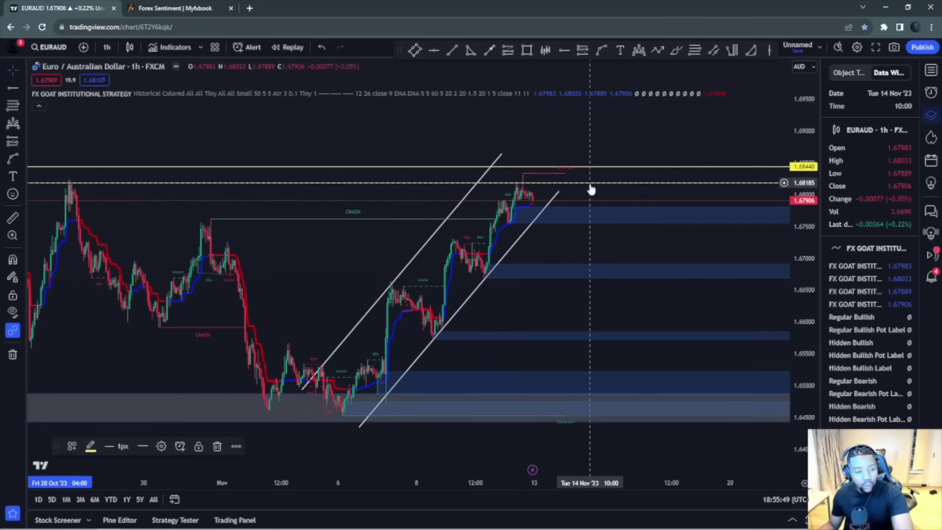
pyautogui.moveTo(590, 189)
pyautogui.mouseDown()
pyautogui.moveTo(599, 165)
pyautogui.moveTo(599, 173)
pyautogui.mouseUp()
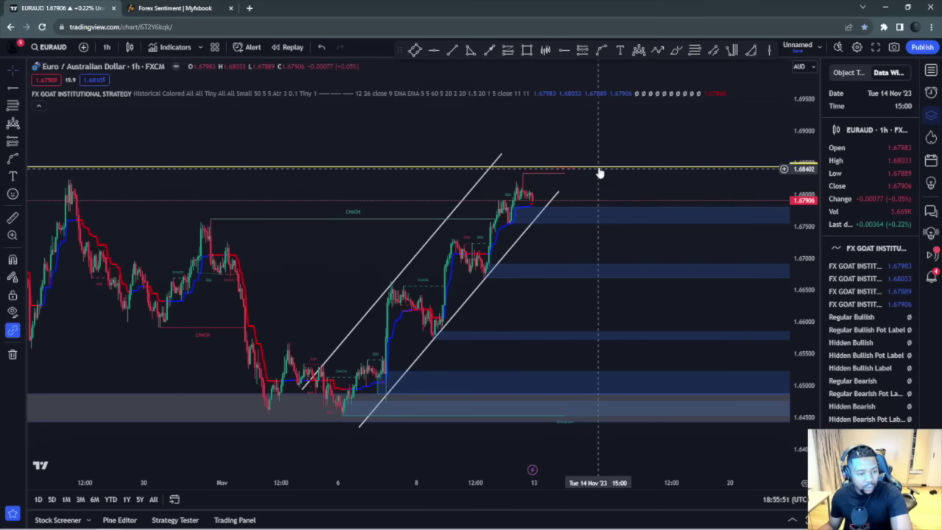
pyautogui.press('Delete')
pyautogui.click(523, 235)
pyautogui.press('Delete')
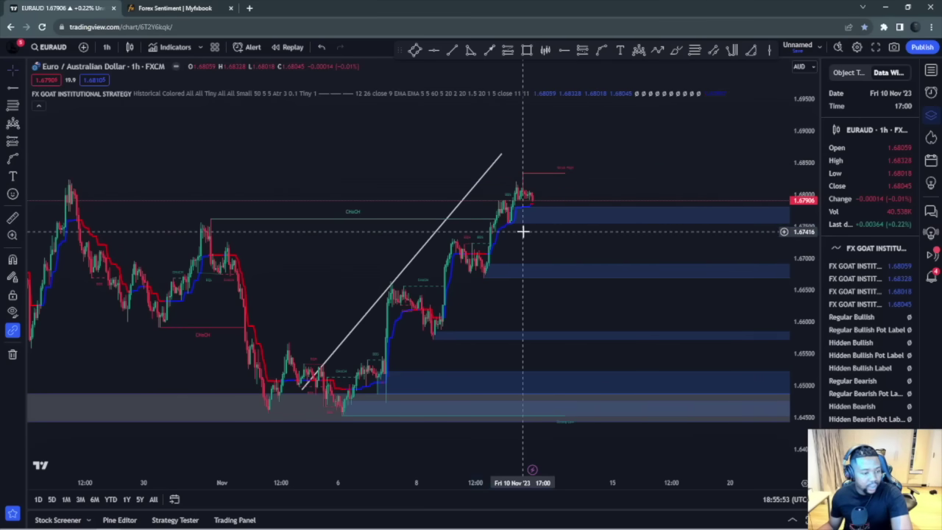
pyautogui.click(431, 245)
pyautogui.press('Delete')
# Step: Switch the EURAUD chart to the 30-minute timeframe and reset the chart view
pyautogui.scroll(2, 561, 246)
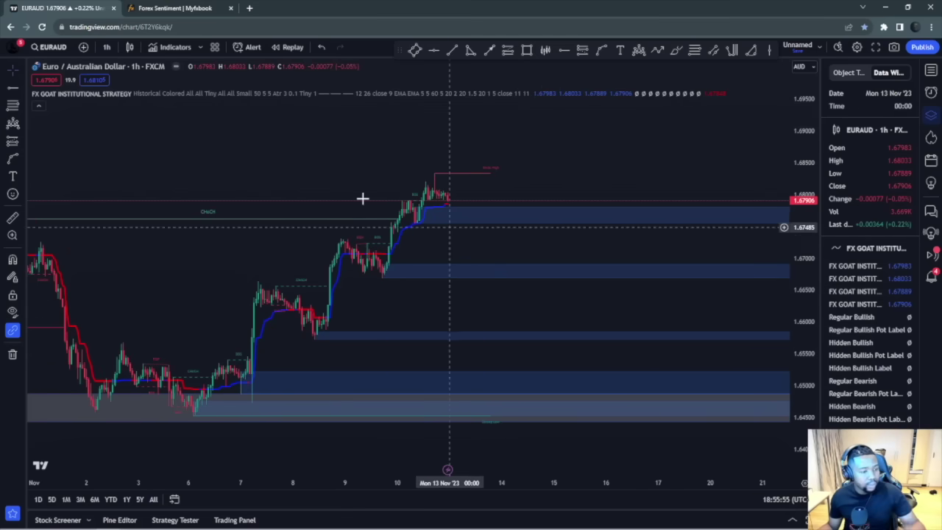
pyautogui.click(108, 48)
pyautogui.click(136, 157)
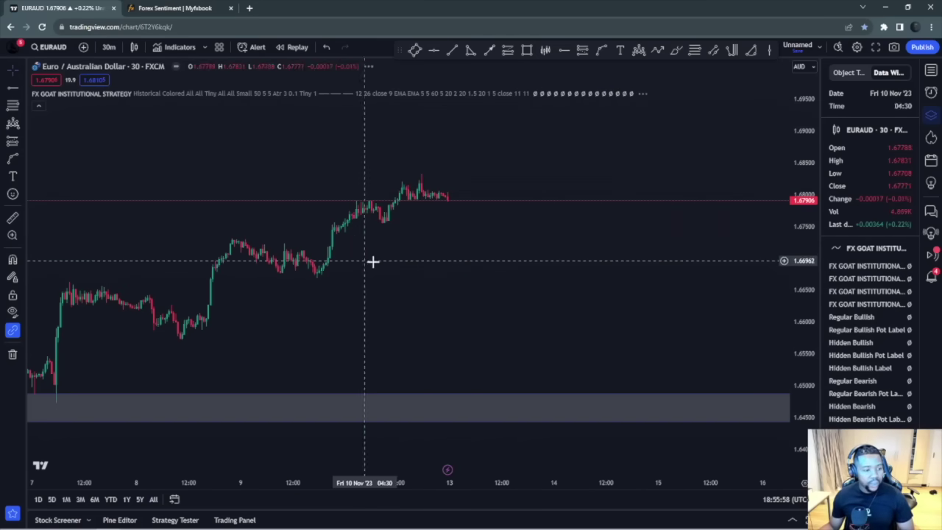
pyautogui.rightClick(468, 267)
pyautogui.click(508, 275)
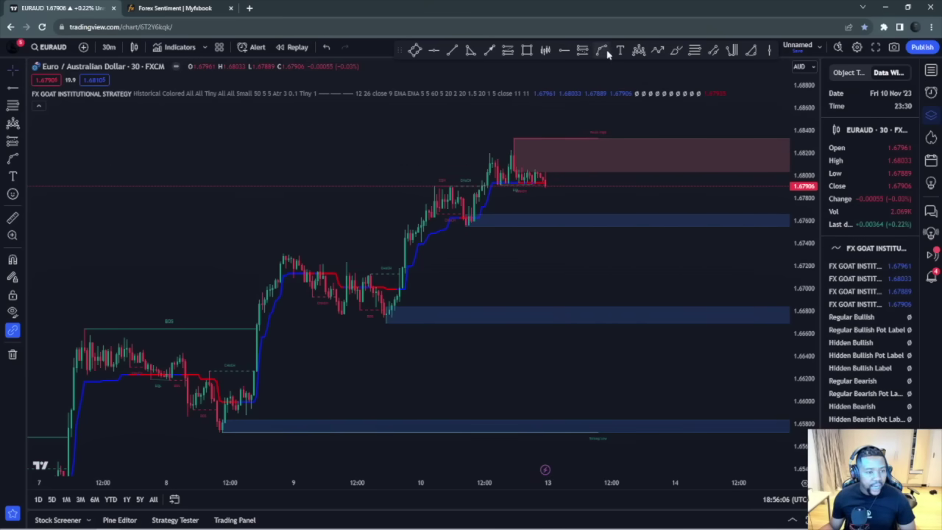
# Step: Sketch a zigzag path bouncing between the red supply zone and the upper blue zone, ending in a breakdown to about 1.6664
pyautogui.click(657, 50)
pyautogui.click(545, 172)
pyautogui.click(551, 220)
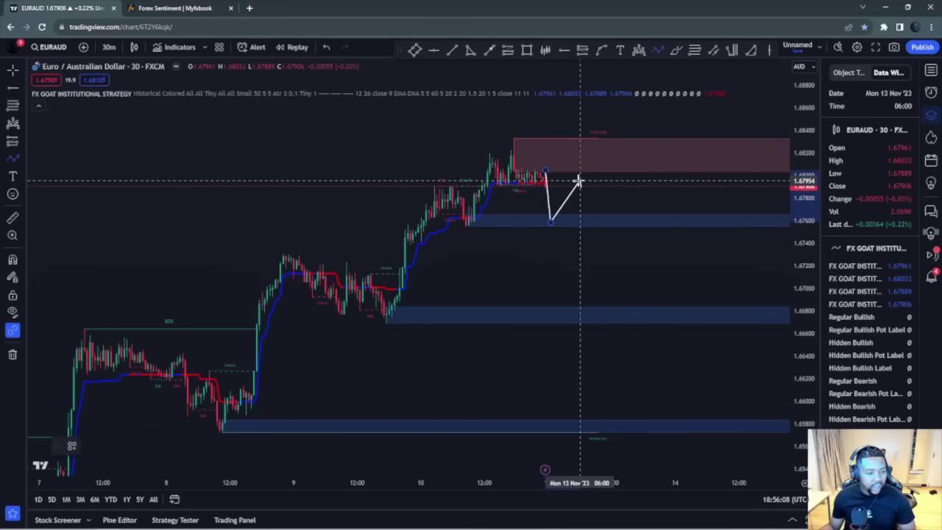
pyautogui.click(581, 181)
pyautogui.click(585, 215)
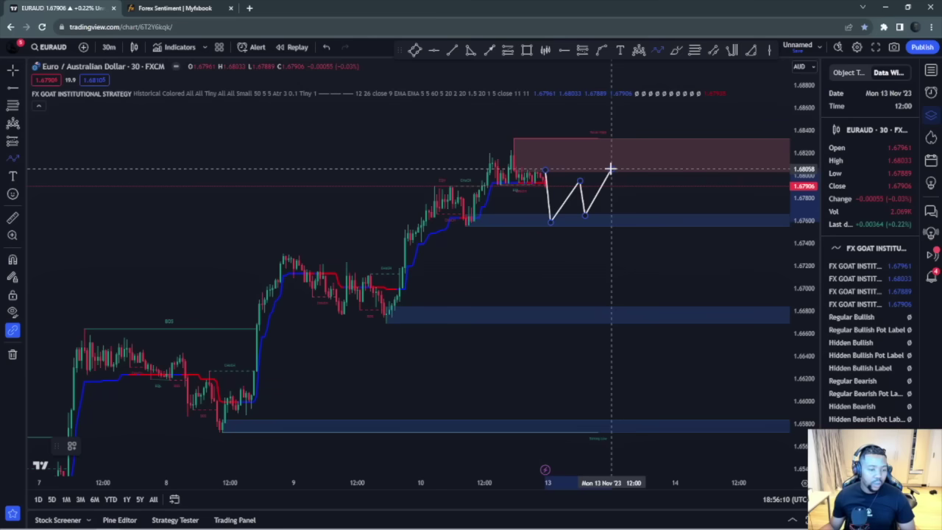
pyautogui.click(611, 171)
pyautogui.click(621, 218)
pyautogui.click(640, 186)
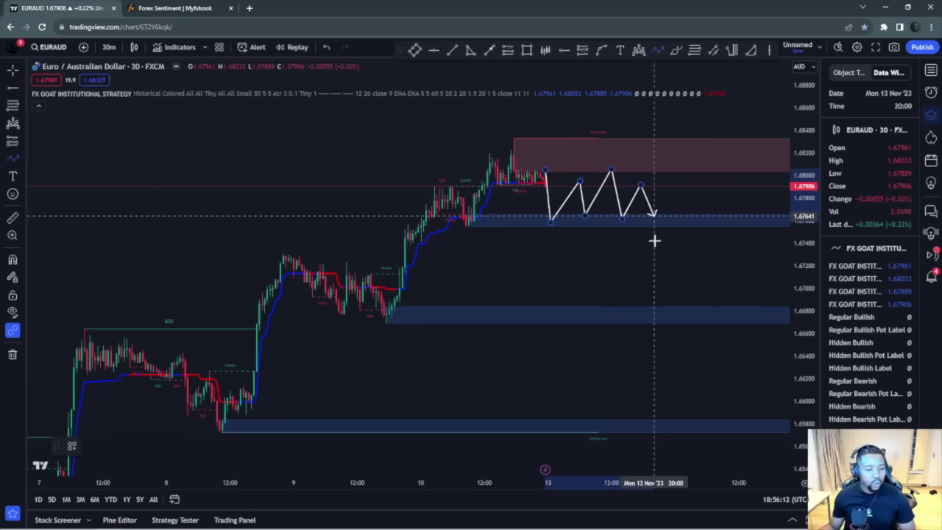
pyautogui.doubleClick(656, 328)
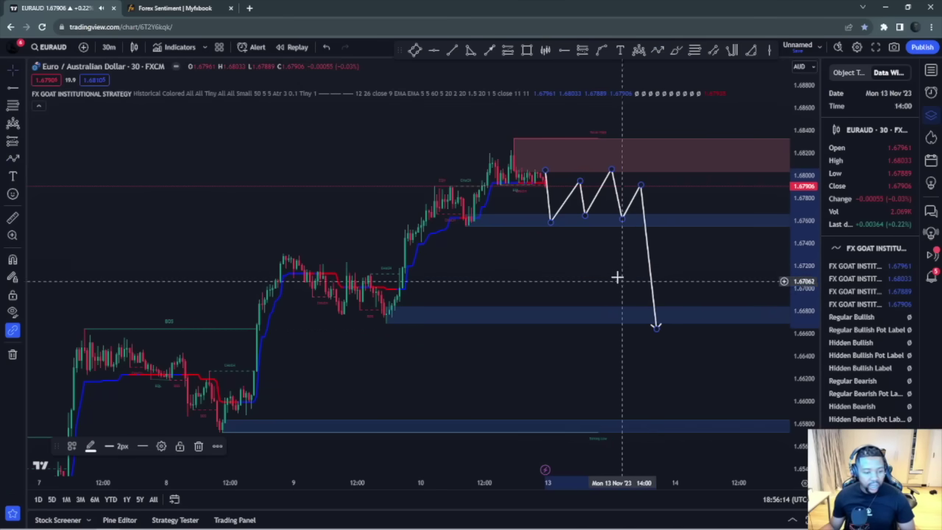
pyautogui.click(616, 276)
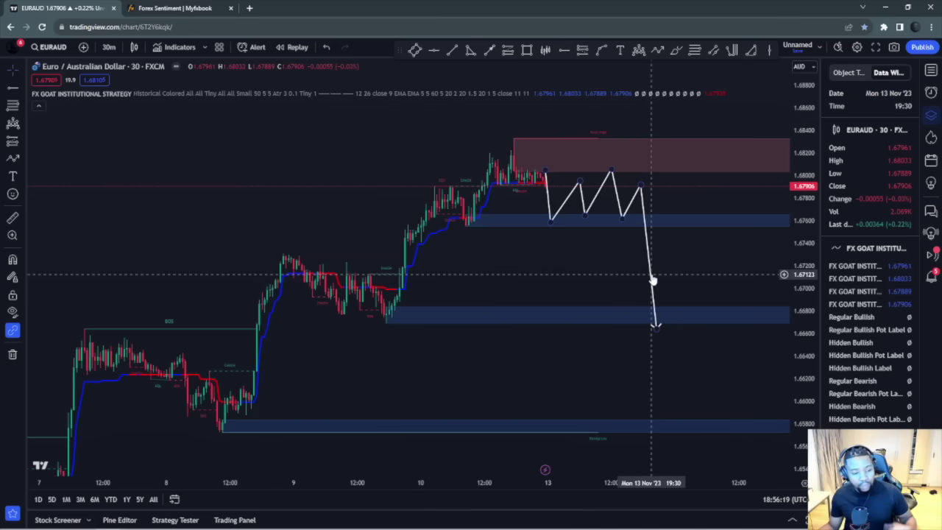
# Step: Delete the projected zigzag path from the 30-minute chart
pyautogui.click(652, 280)
pyautogui.press('Delete')
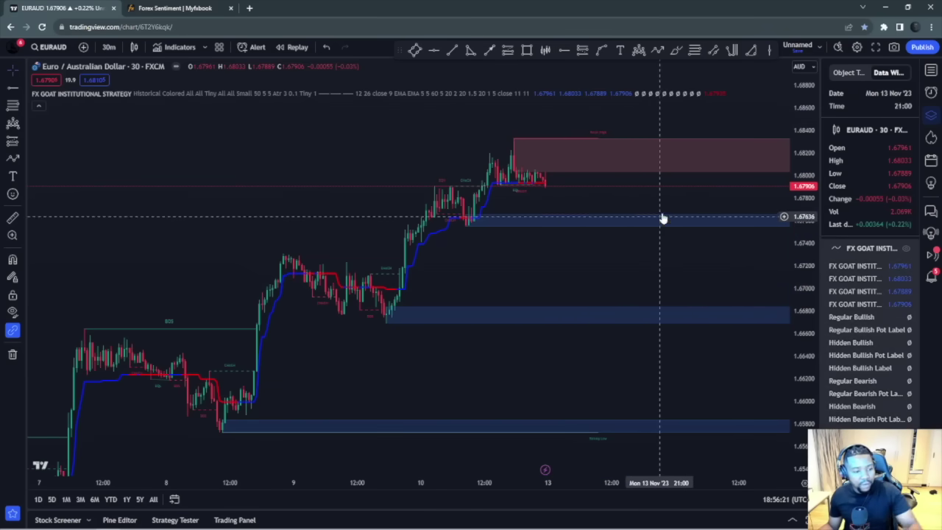
pyautogui.scroll(-3, 706, 213)
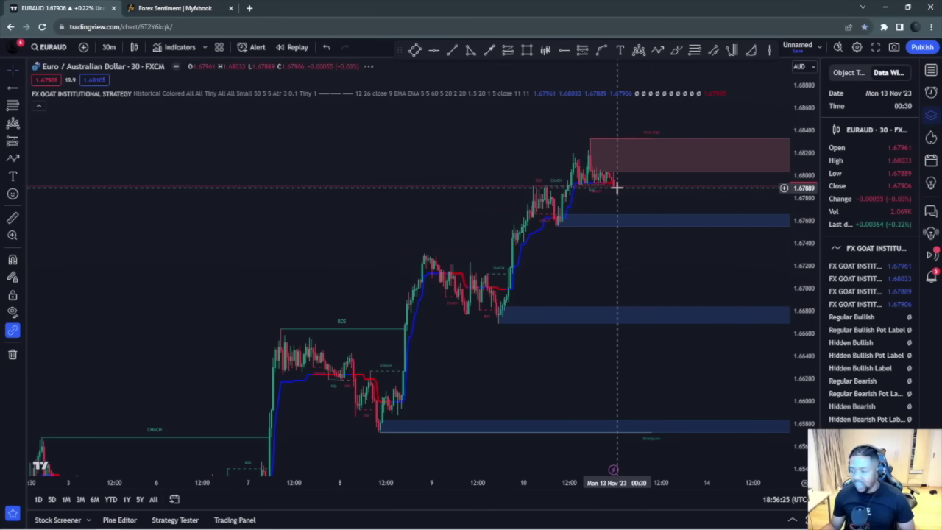
pyautogui.scroll(4, 616, 190)
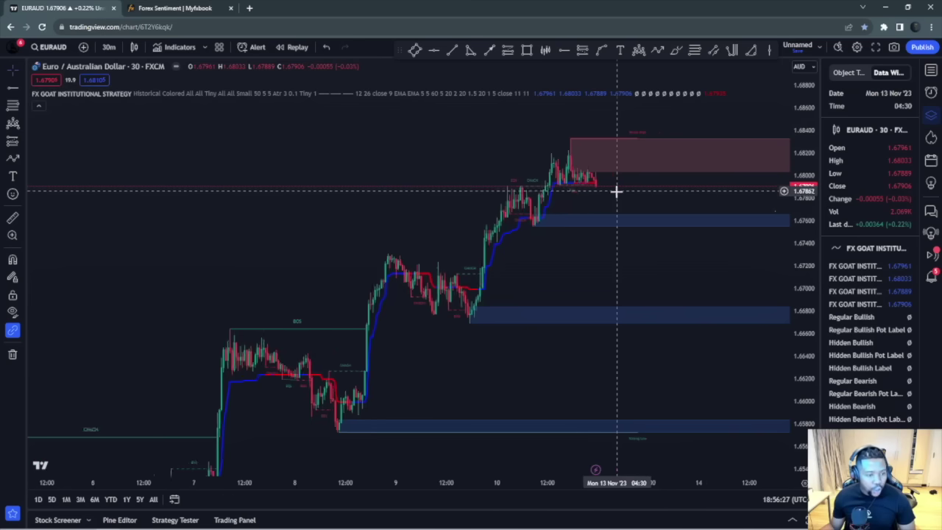
# Step: Switch the EURAUD chart to the 15-minute timeframe
pyautogui.click(108, 46)
pyautogui.click(137, 146)
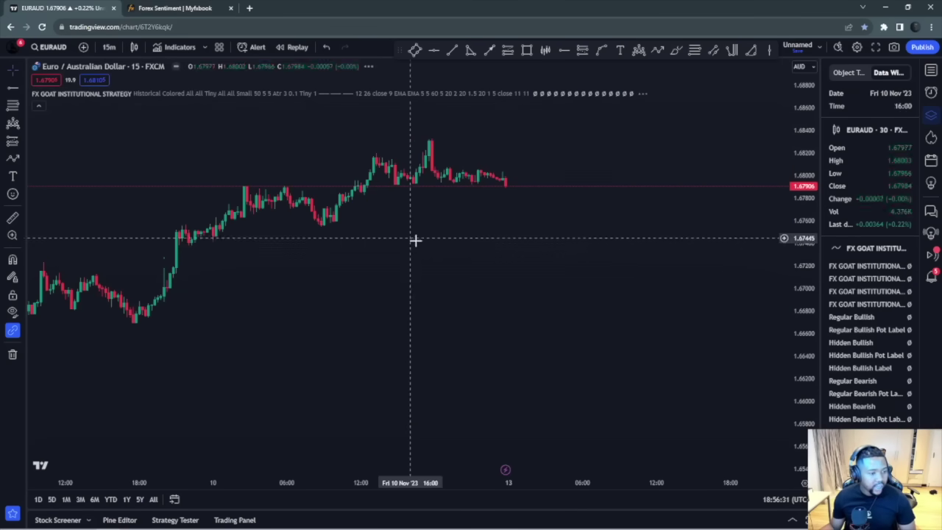
pyautogui.rightClick(463, 245)
pyautogui.press('Escape')
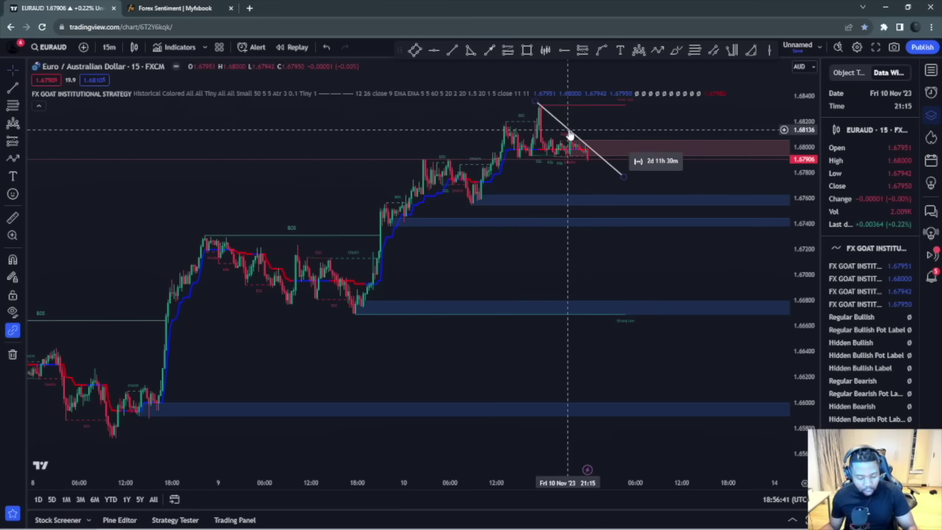
# Step: Form a descending channel around the latest price action by duplicating the upper trend line below it, from about 1.68125 to 1.67529
pyautogui.moveTo(569, 135); pyautogui.dragTo(515, 167)
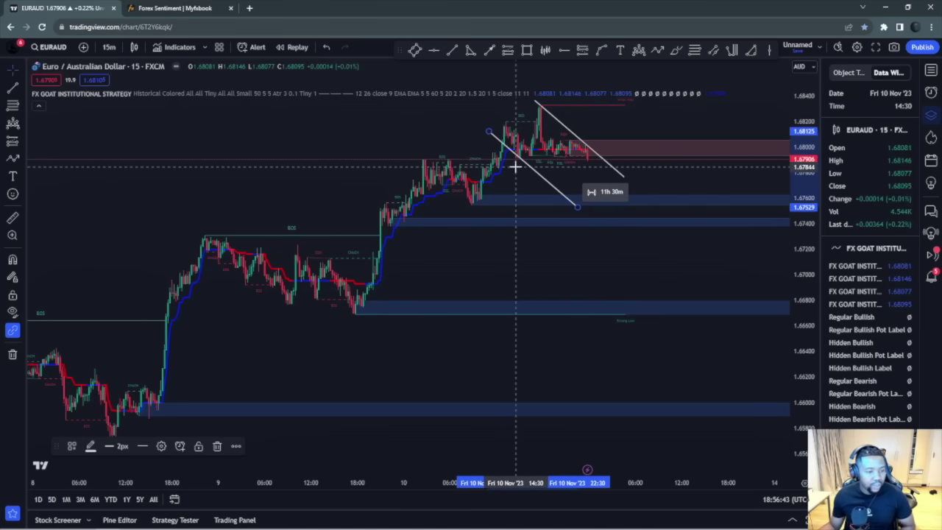
pyautogui.click(581, 178)
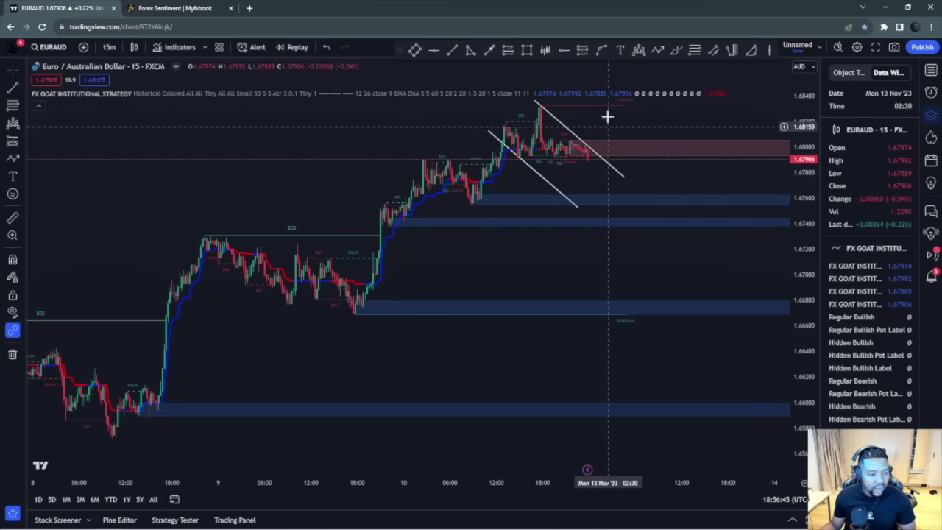
# Step: Draw a curved arrow from about 1.67733 dipping into the second blue zone and rising to about 1.68313, and shift it slightly earlier
pyautogui.click(602, 50)
pyautogui.click(593, 181)
pyautogui.click(646, 109)
pyautogui.click(630, 156)
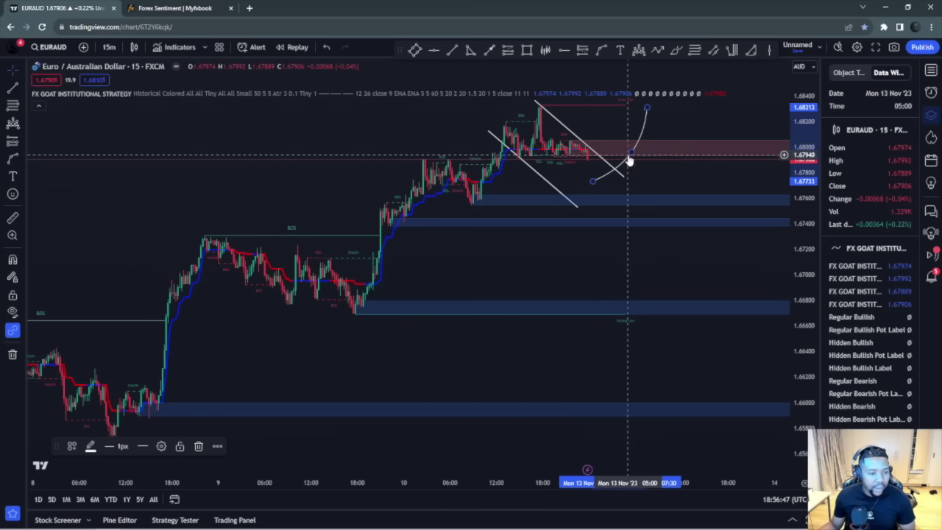
pyautogui.moveTo(629, 160); pyautogui.dragTo(602, 217)
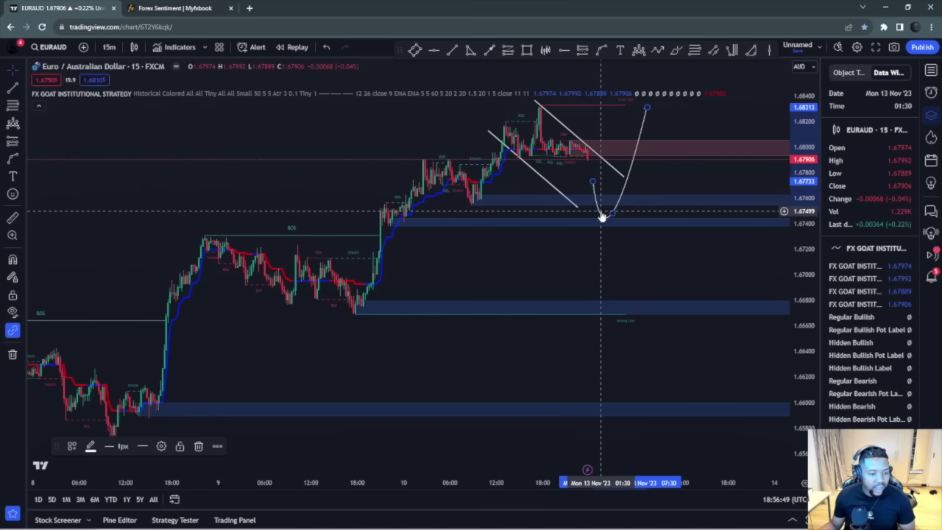
pyautogui.click(593, 211)
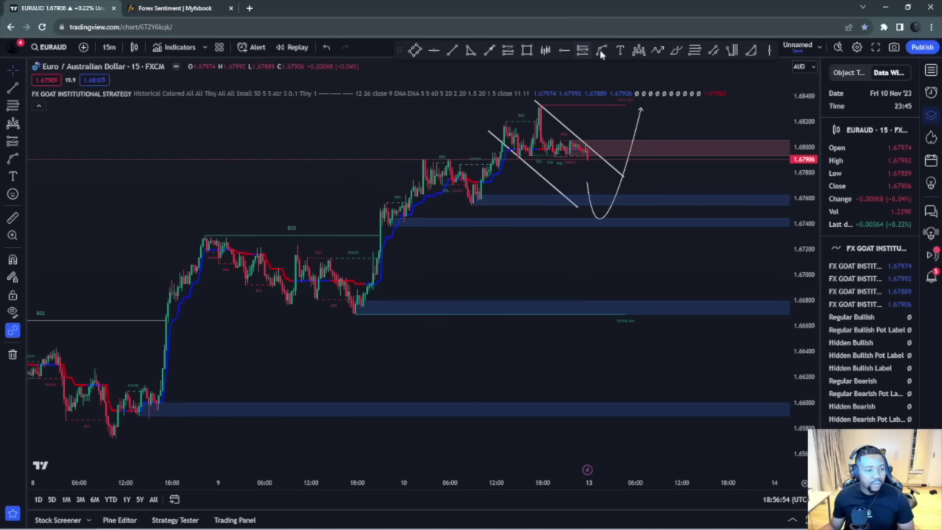
# Step: Draw a zigzag path from about 1.6830 beside the curved arrow's tip down to the red zone's upper edge and up to about 1.6859
pyautogui.click(655, 50)
pyautogui.click(649, 109)
pyautogui.click(670, 140)
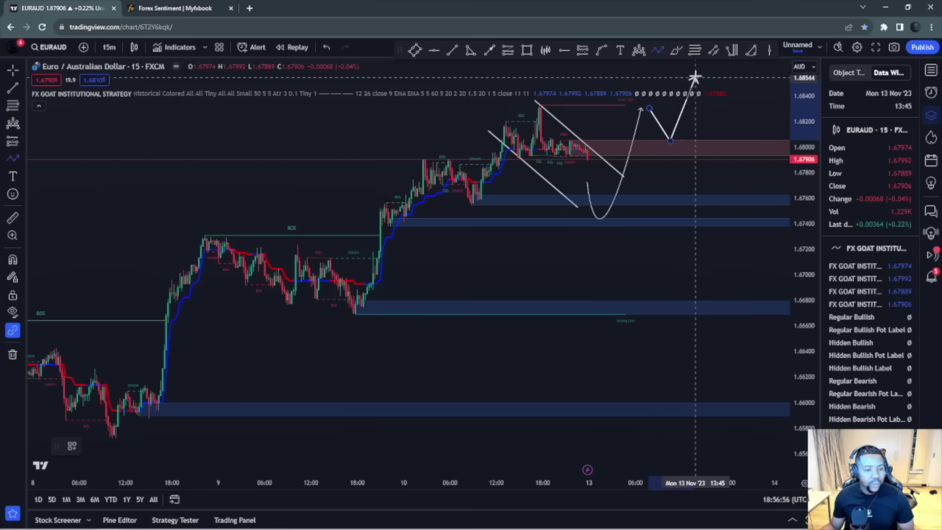
pyautogui.doubleClick(689, 71)
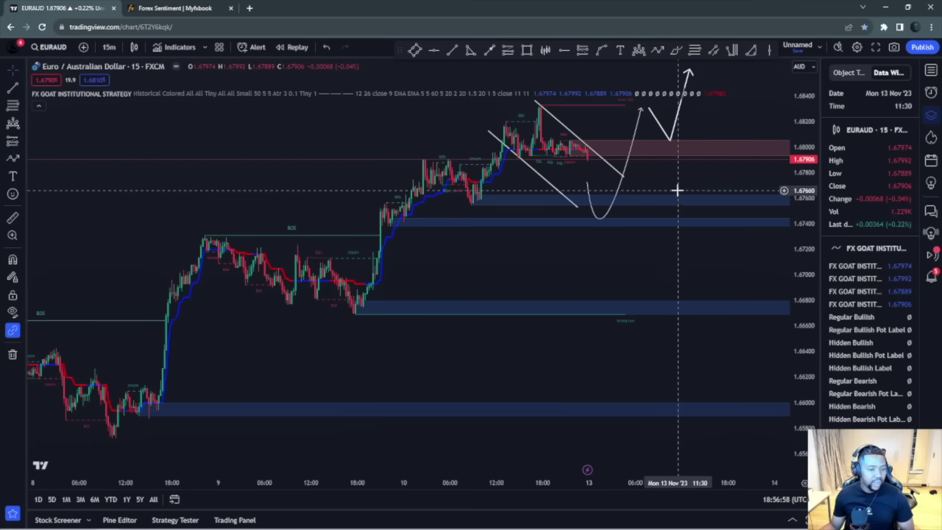
pyautogui.scroll(-2, 675, 195)
pyautogui.scroll(2, 675, 197)
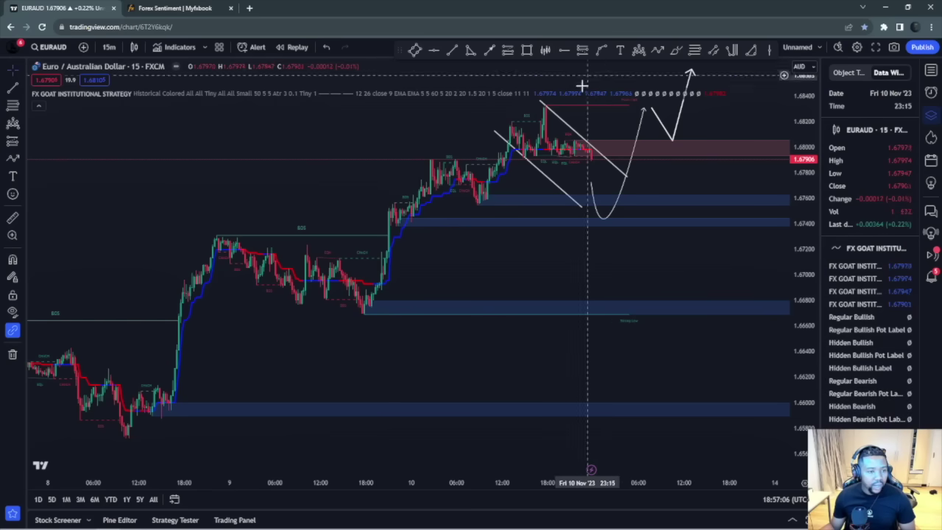
# Step: Draw a rising zigzag path from the latest price near 1.6790 to about 1.6812, back into the red zone, and up to about 1.6831
pyautogui.click(657, 50)
pyautogui.click(593, 160)
pyautogui.click(599, 137)
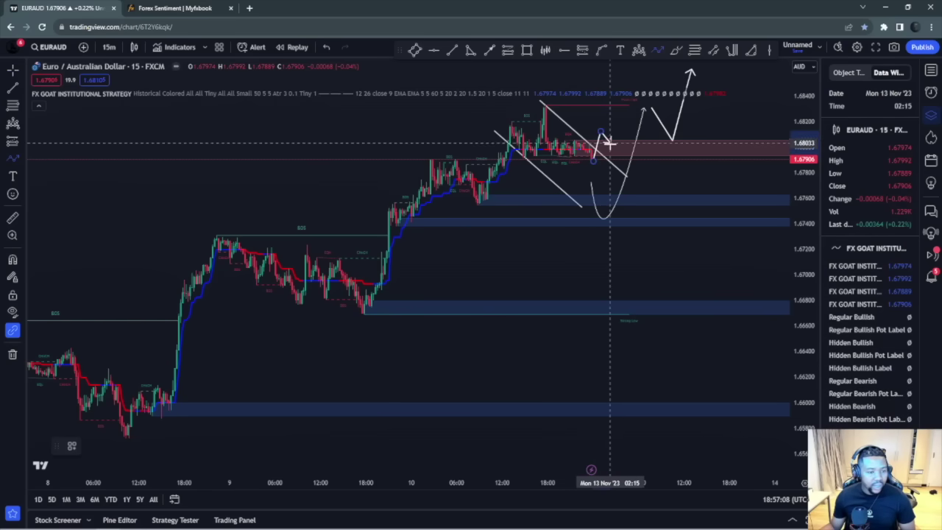
pyautogui.click(609, 146)
pyautogui.doubleClick(616, 108)
pyautogui.scroll(2, 581, 124)
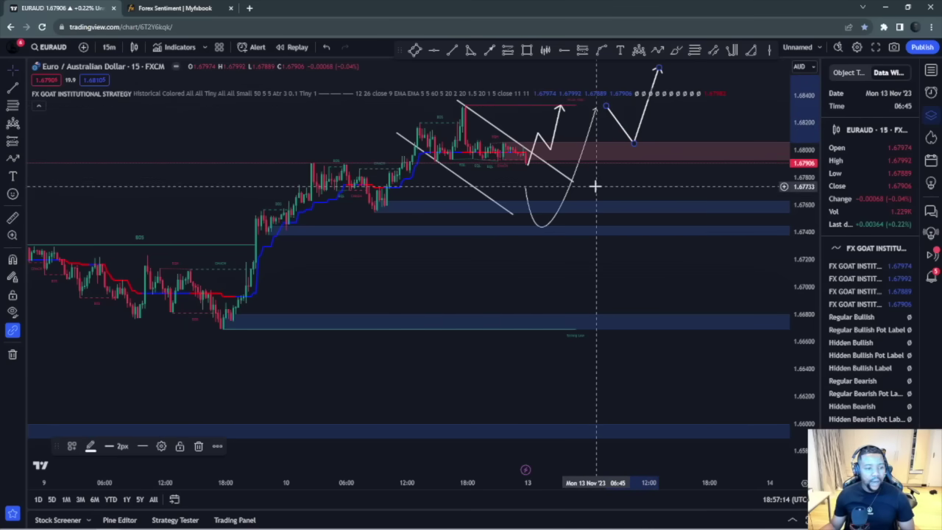
# Step: Remove all drawings from the 15-minute EURAUD chart, keeping the indicator
pyautogui.scroll(-2, 605, 179)
pyautogui.rightClick(636, 181)
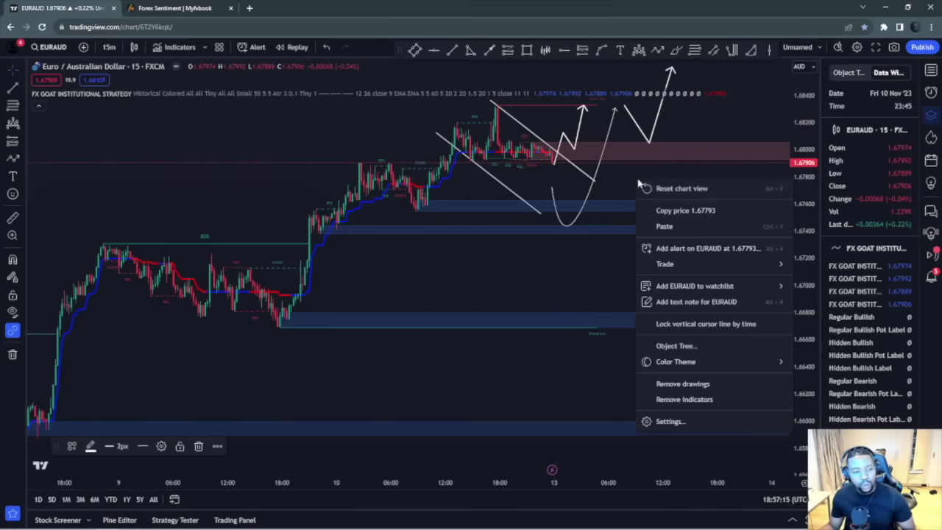
pyautogui.click(675, 382)
pyautogui.scroll(-1, 581, 252)
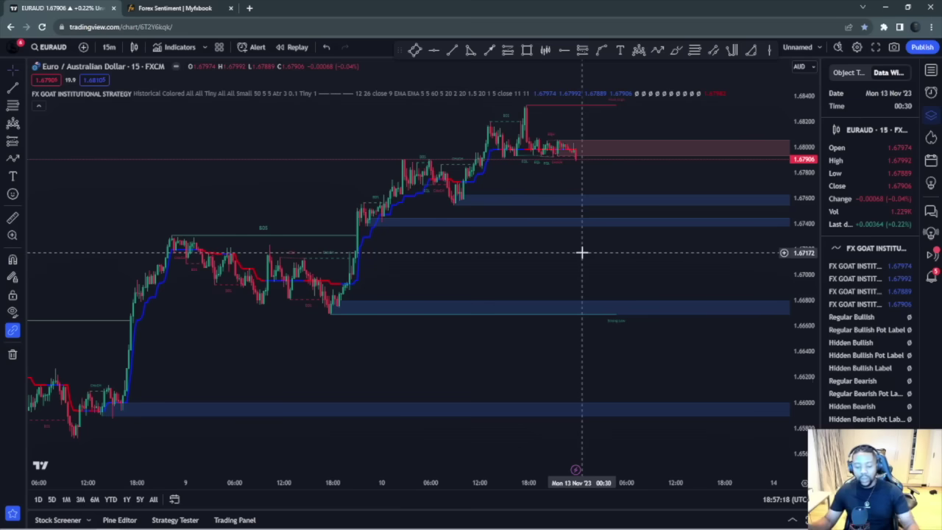